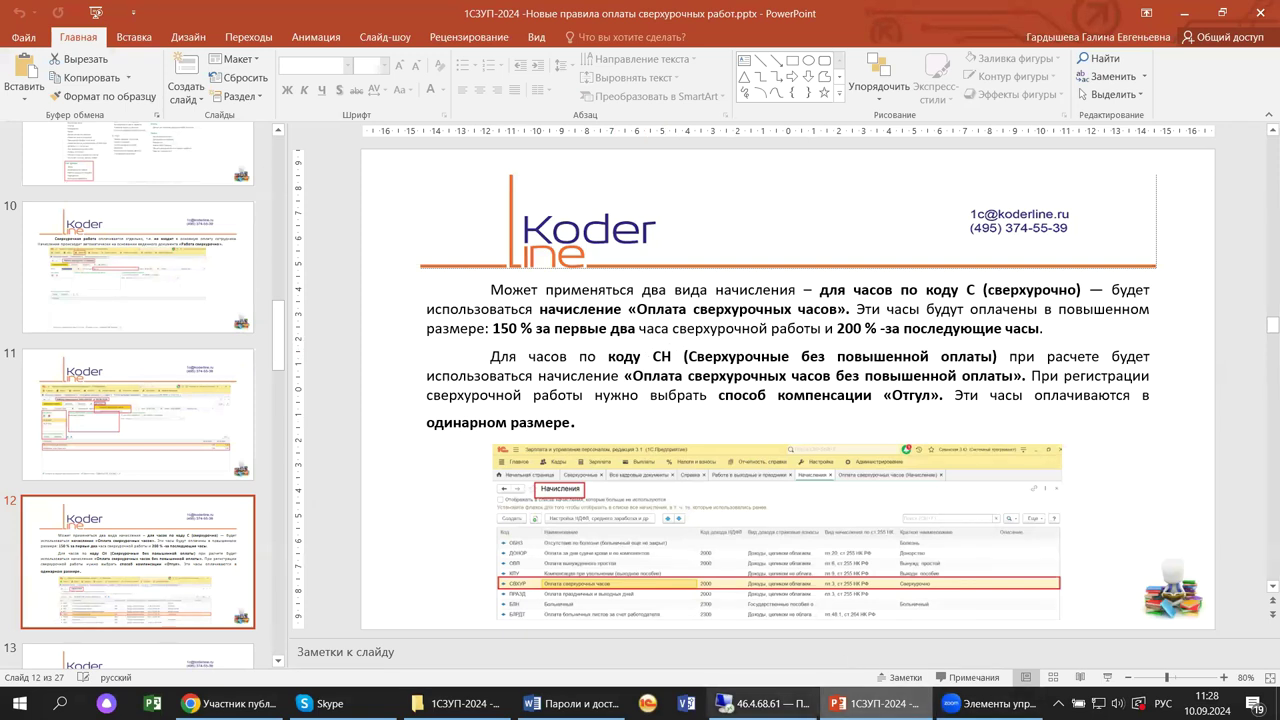
Step: Switch to the remote 1C payroll session and dismiss the configuration legality check without entering support credentials
{"action": "left_click", "coordinate": [745, 703]}
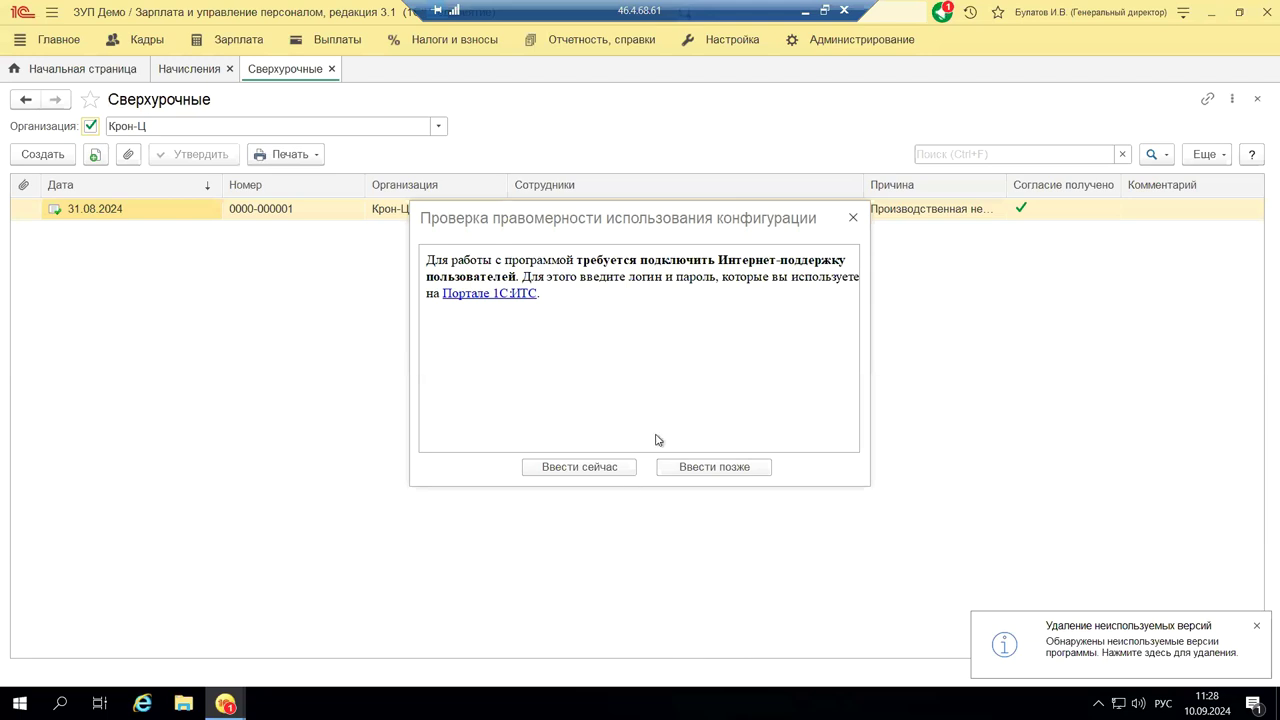
{"action": "left_click", "coordinate": [850, 218]}
{"action": "left_click", "coordinate": [850, 218]}
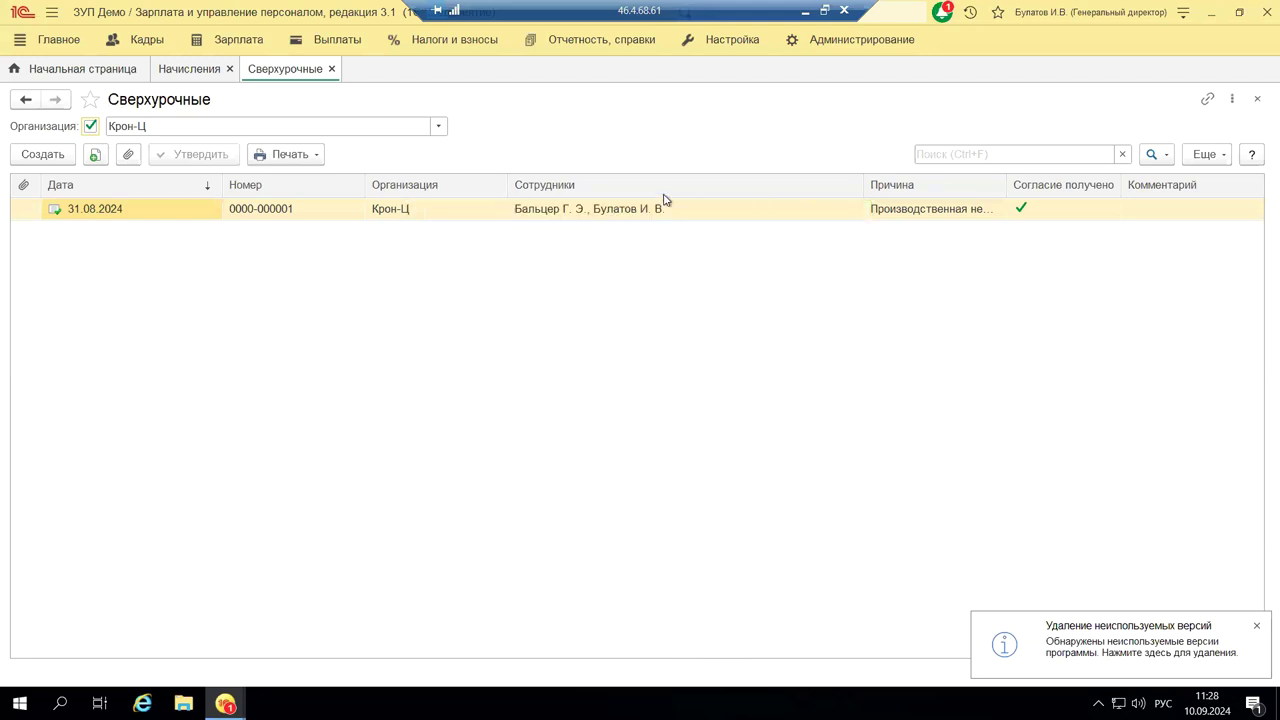
Step: Review the "Расчет зарплаты" settings in the program setup, and close the settings form
{"action": "left_click", "coordinate": [745, 41]}
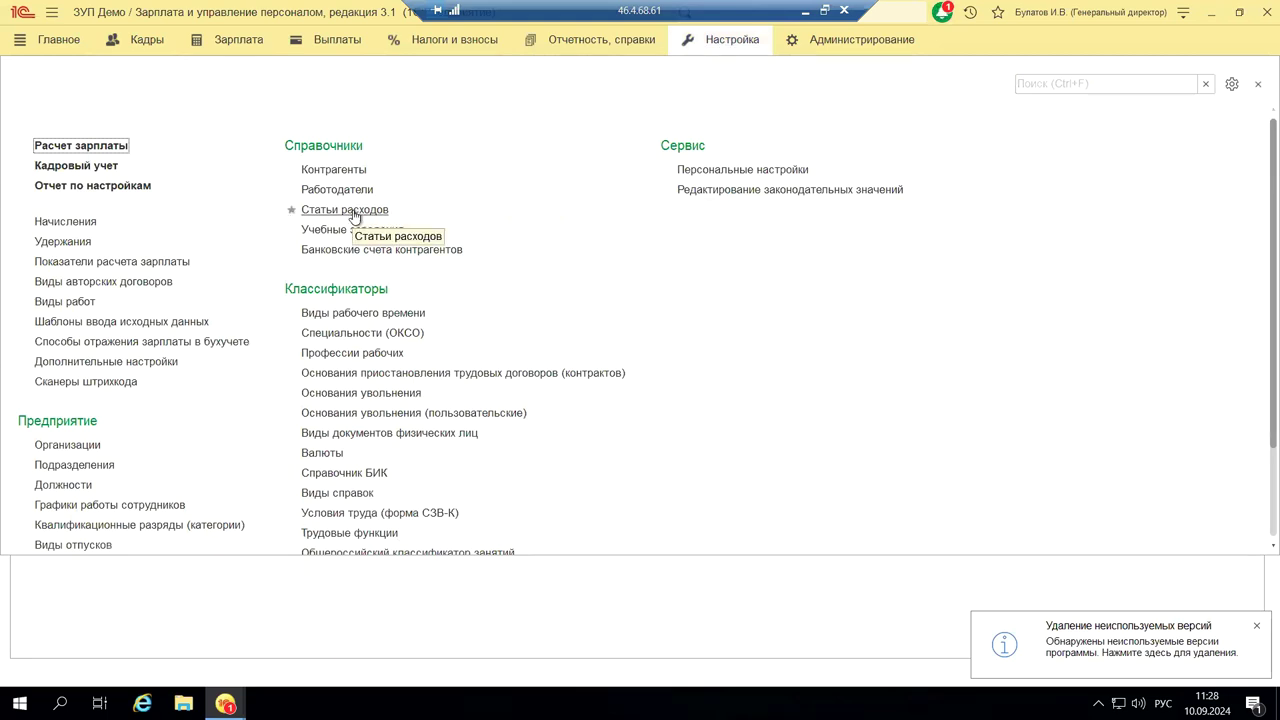
{"action": "scroll", "coordinate": [355, 216], "scroll_direction": "down", "scroll_amount": 3}
{"action": "scroll", "coordinate": [355, 216], "scroll_direction": "up", "scroll_amount": 3}
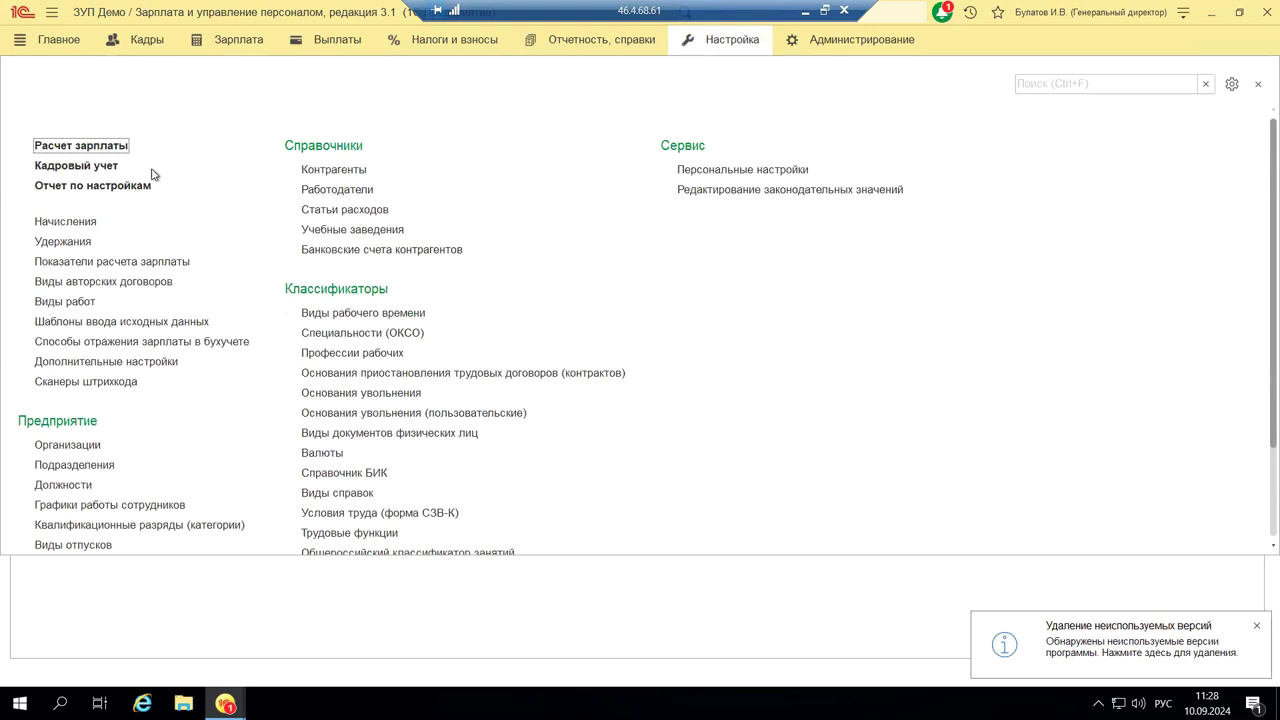
{"action": "left_click", "coordinate": [108, 147]}
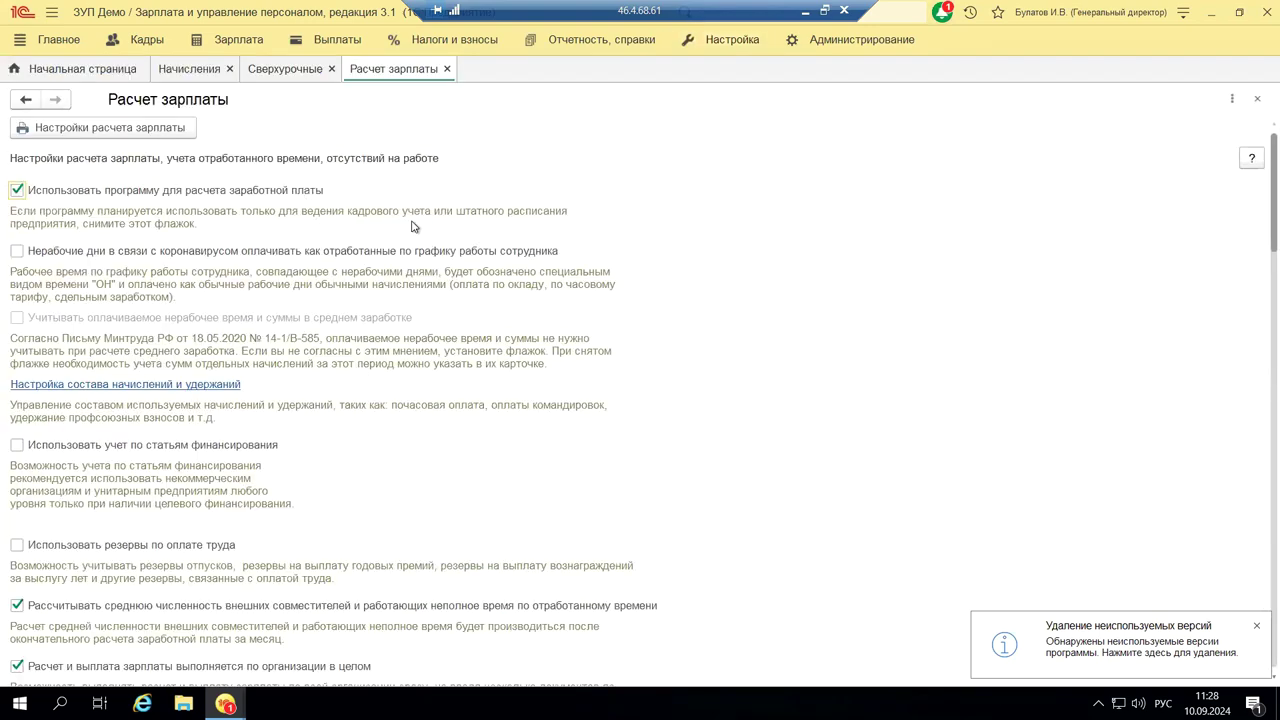
{"action": "scroll", "coordinate": [394, 224], "scroll_direction": "down", "scroll_amount": 5}
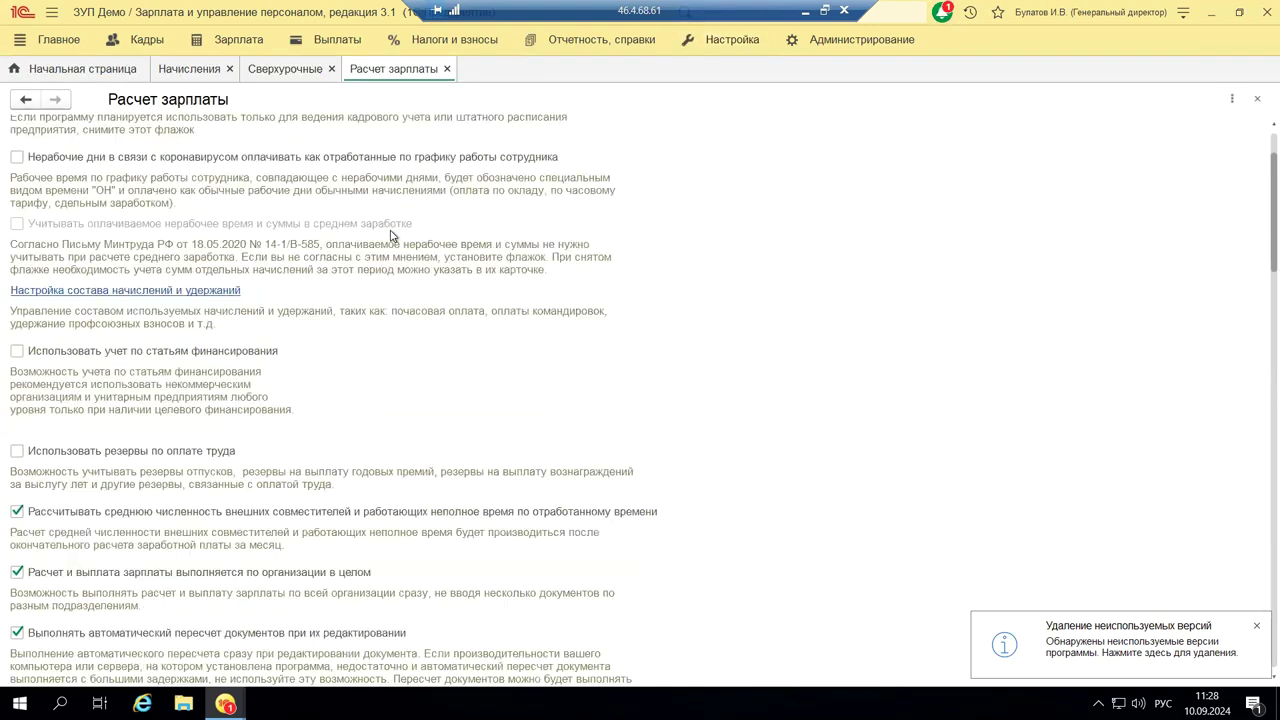
{"action": "scroll", "coordinate": [391, 237], "scroll_direction": "down", "scroll_amount": 8}
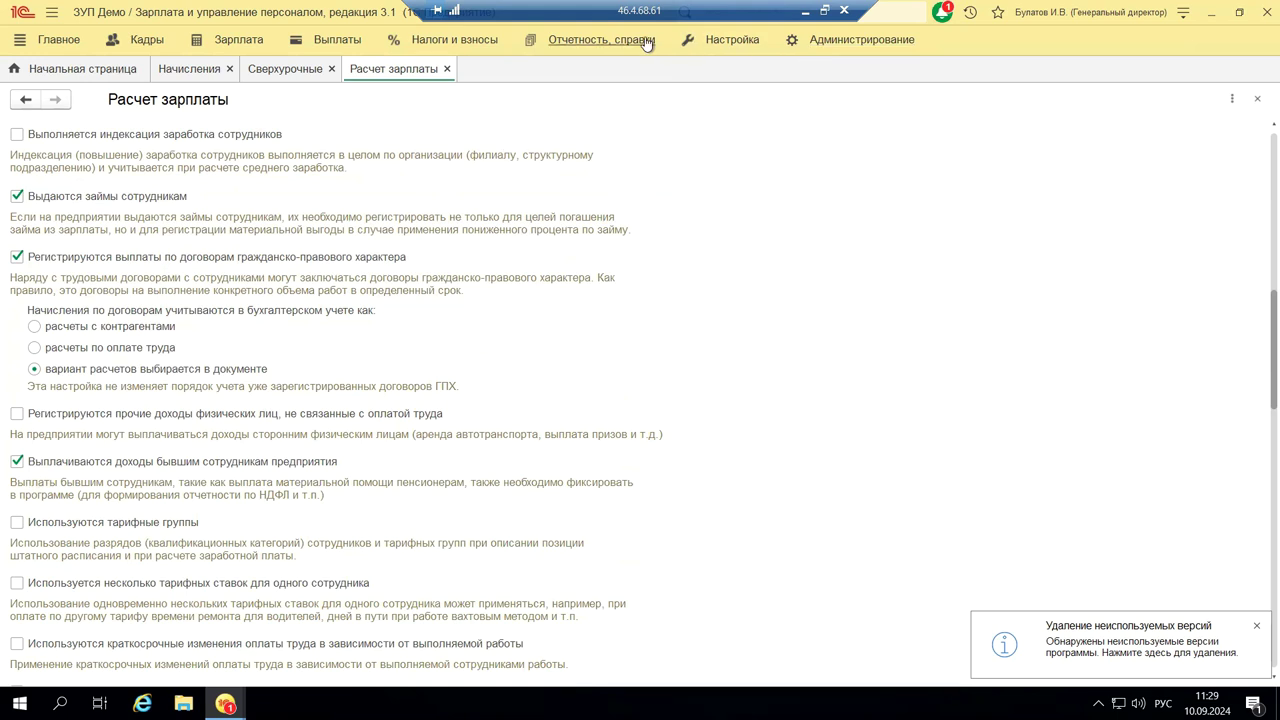
{"action": "left_click", "coordinate": [446, 69]}
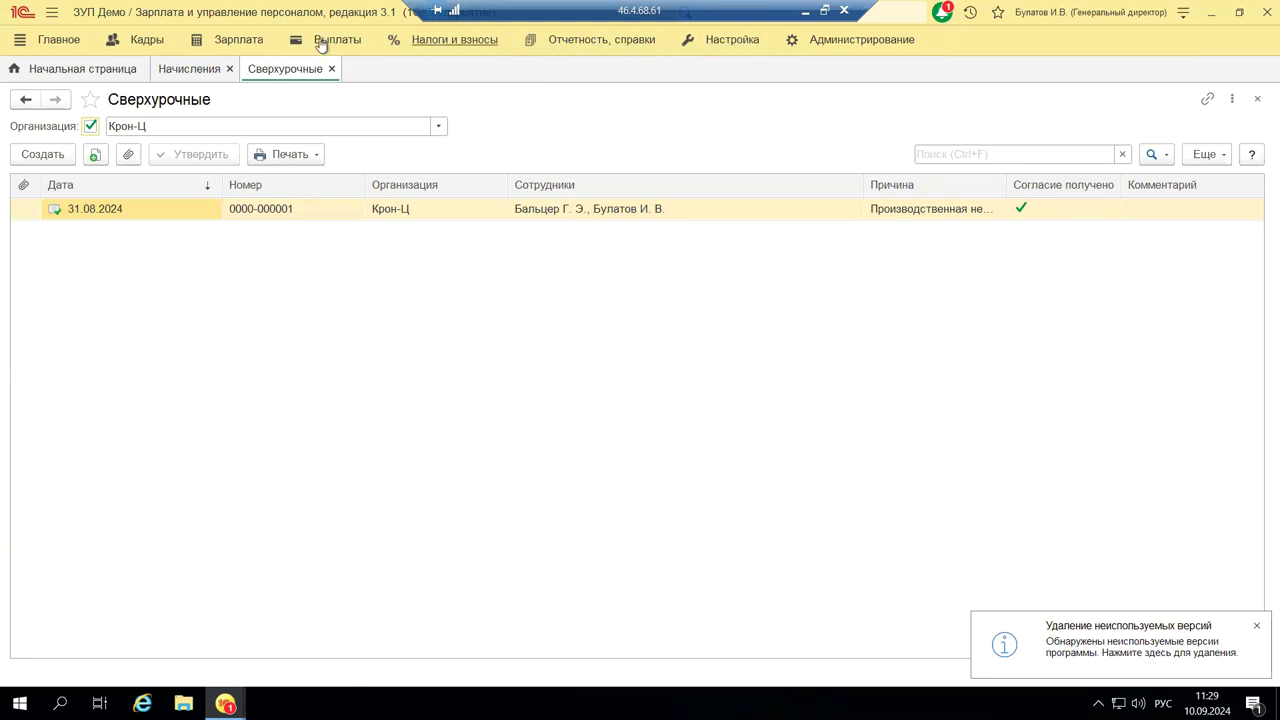
Step: Look through the commands of the "Зарплата" section, including the "Учет времени" group
{"action": "left_click", "coordinate": [246, 41]}
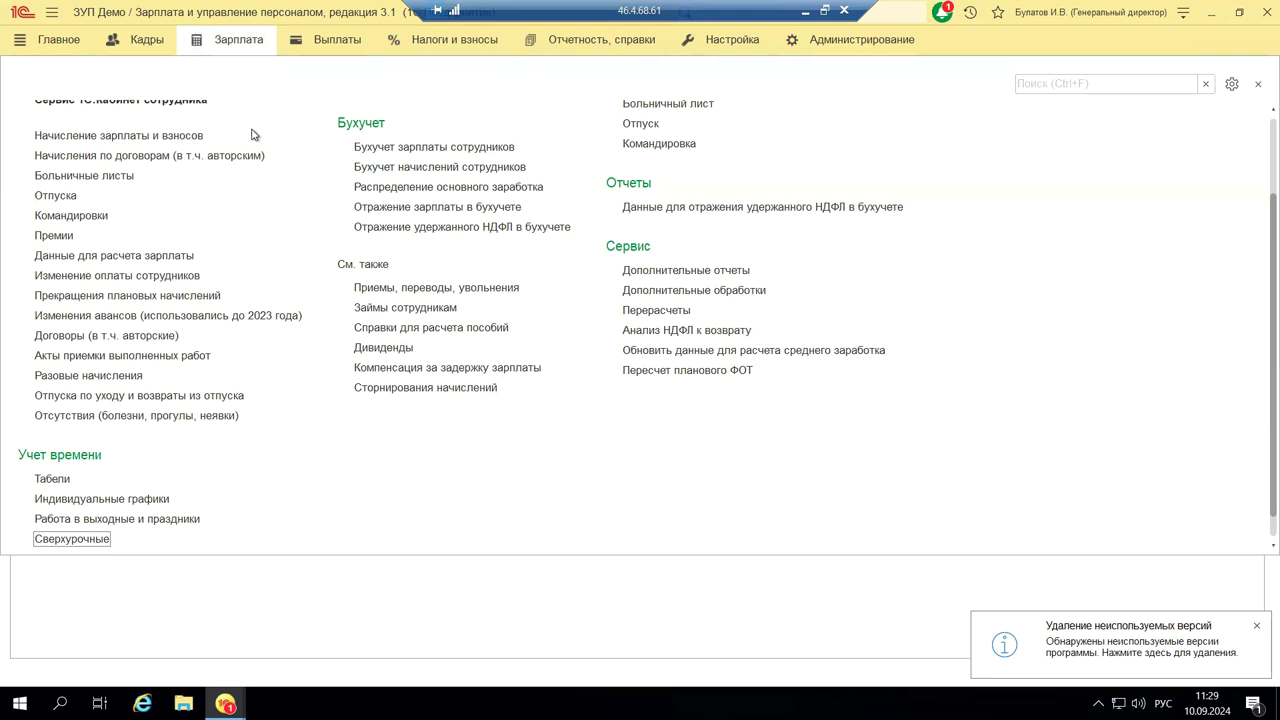
{"action": "scroll", "coordinate": [295, 206], "scroll_direction": "down", "scroll_amount": 1}
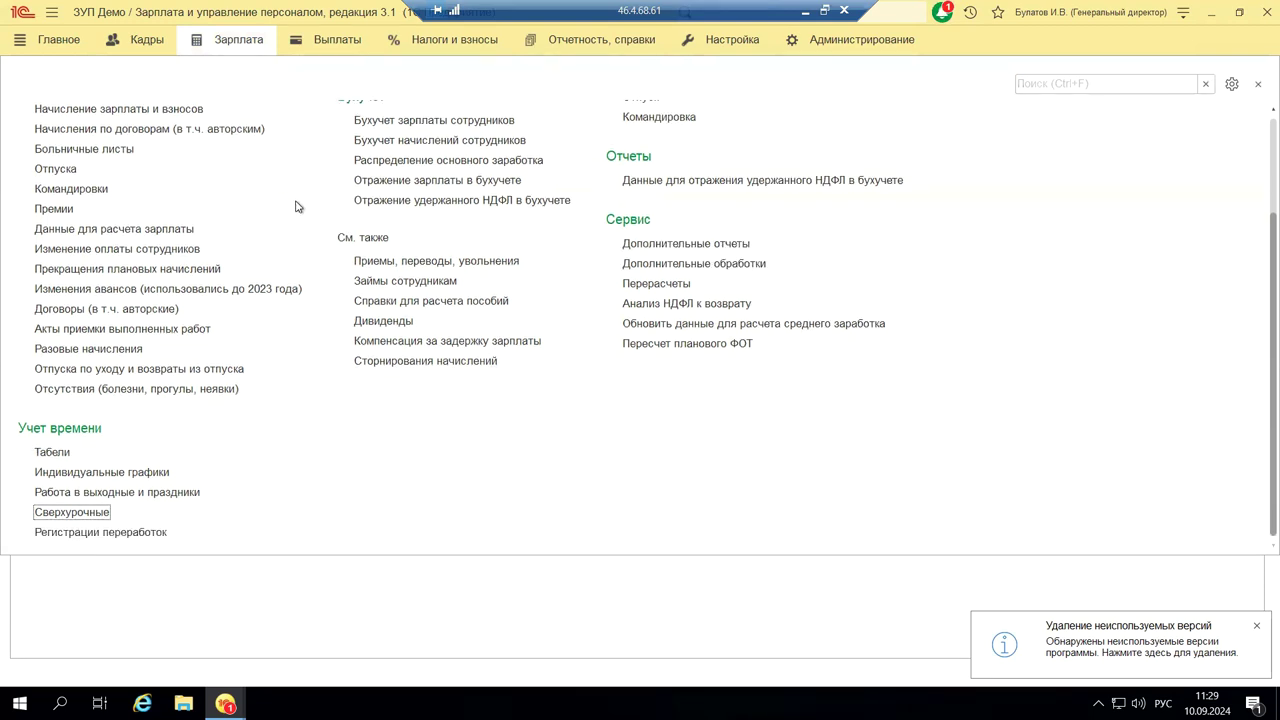
{"action": "scroll", "coordinate": [214, 173], "scroll_direction": "up", "scroll_amount": 5}
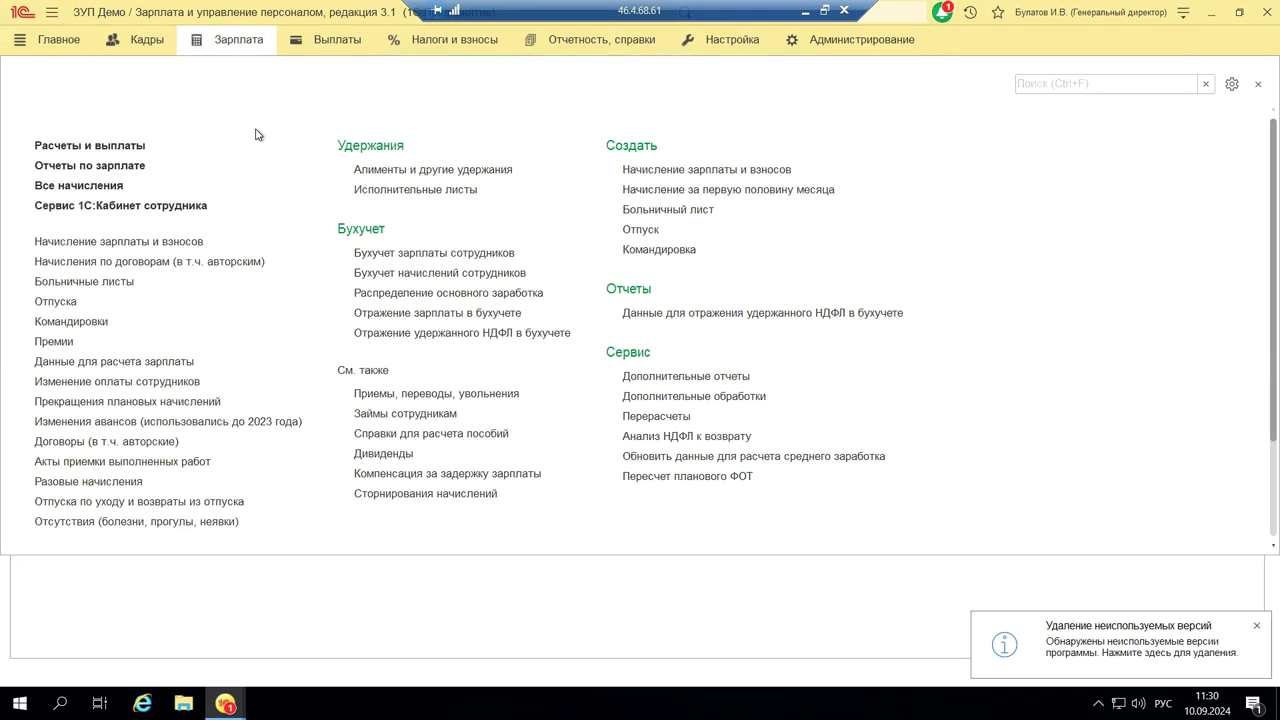
Step: Switch to the PowerPoint presentation, show slide 13 on overtime pay without increased rate, and return to slide 12
{"action": "left_click", "coordinate": [806, 11]}
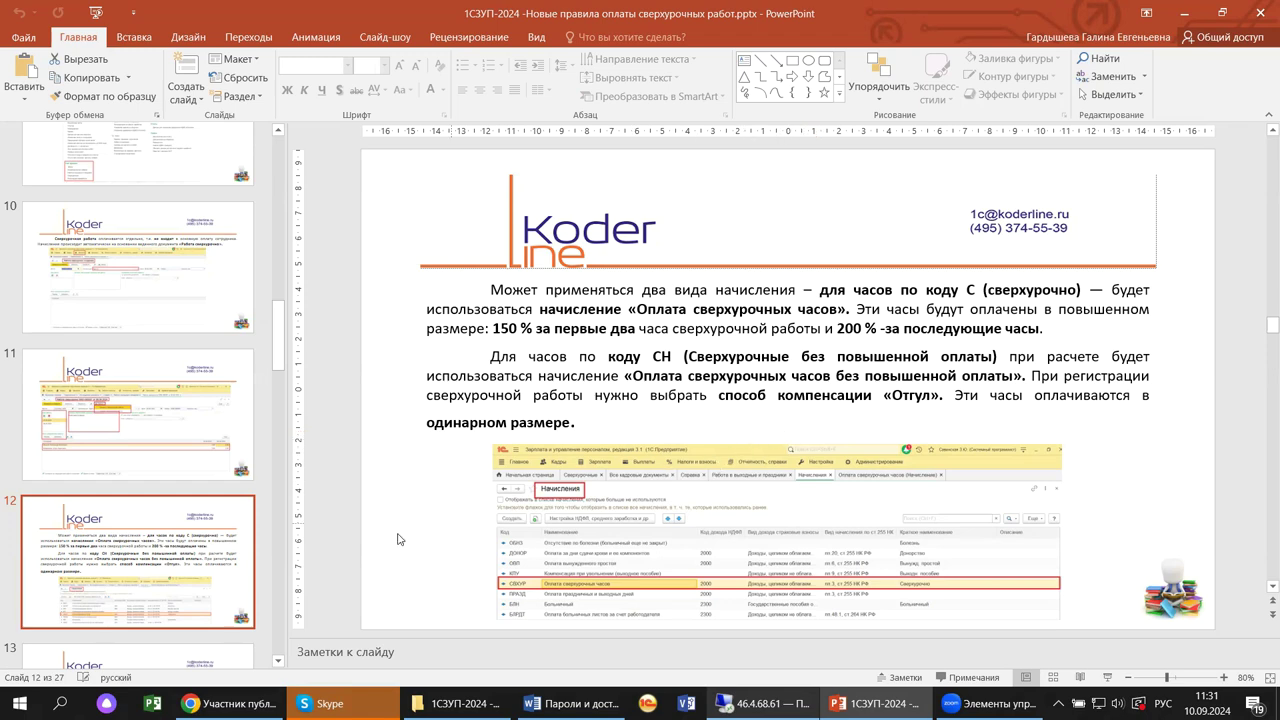
{"action": "scroll", "coordinate": [172, 594], "scroll_direction": "down", "scroll_amount": 3}
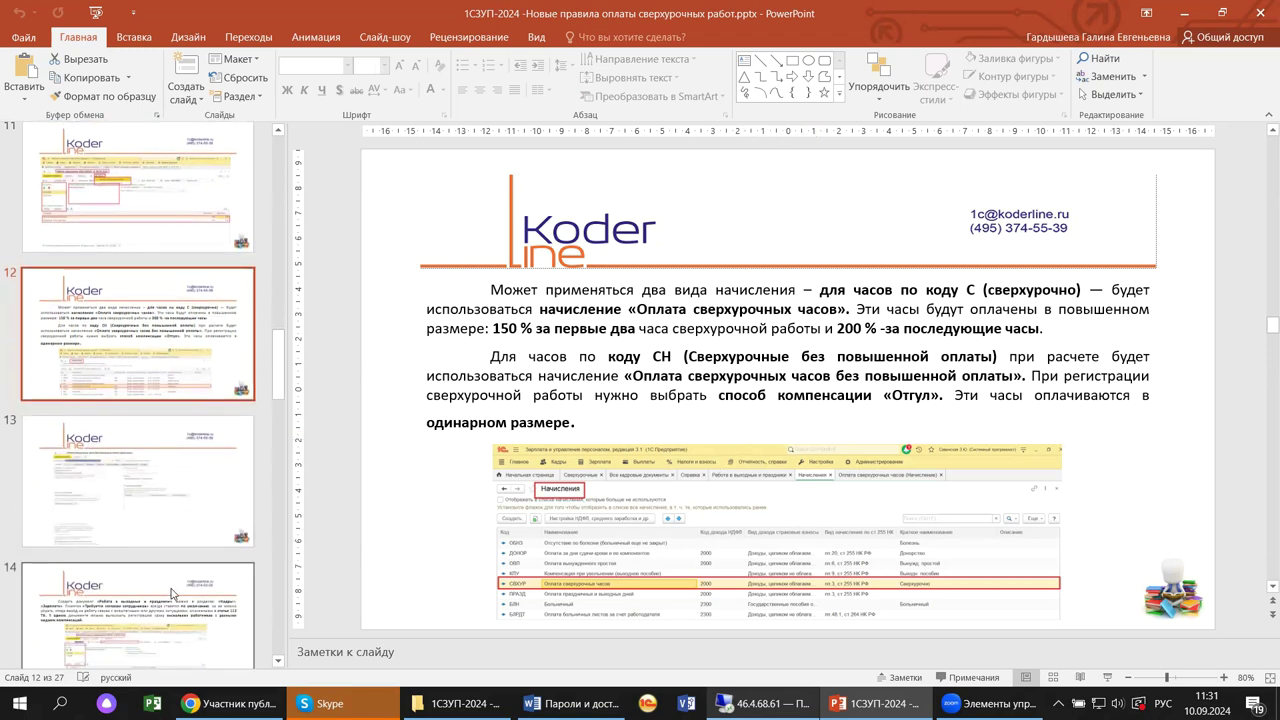
{"action": "left_click", "coordinate": [122, 472]}
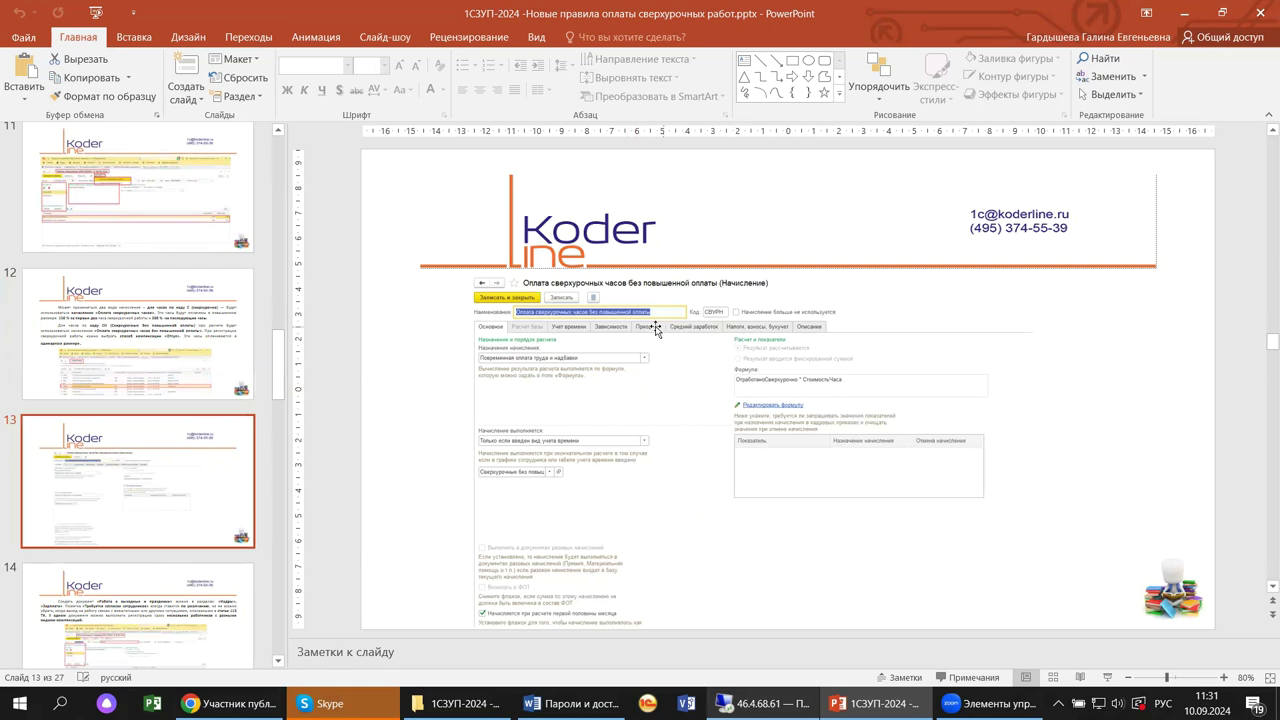
{"action": "left_click", "coordinate": [107, 364]}
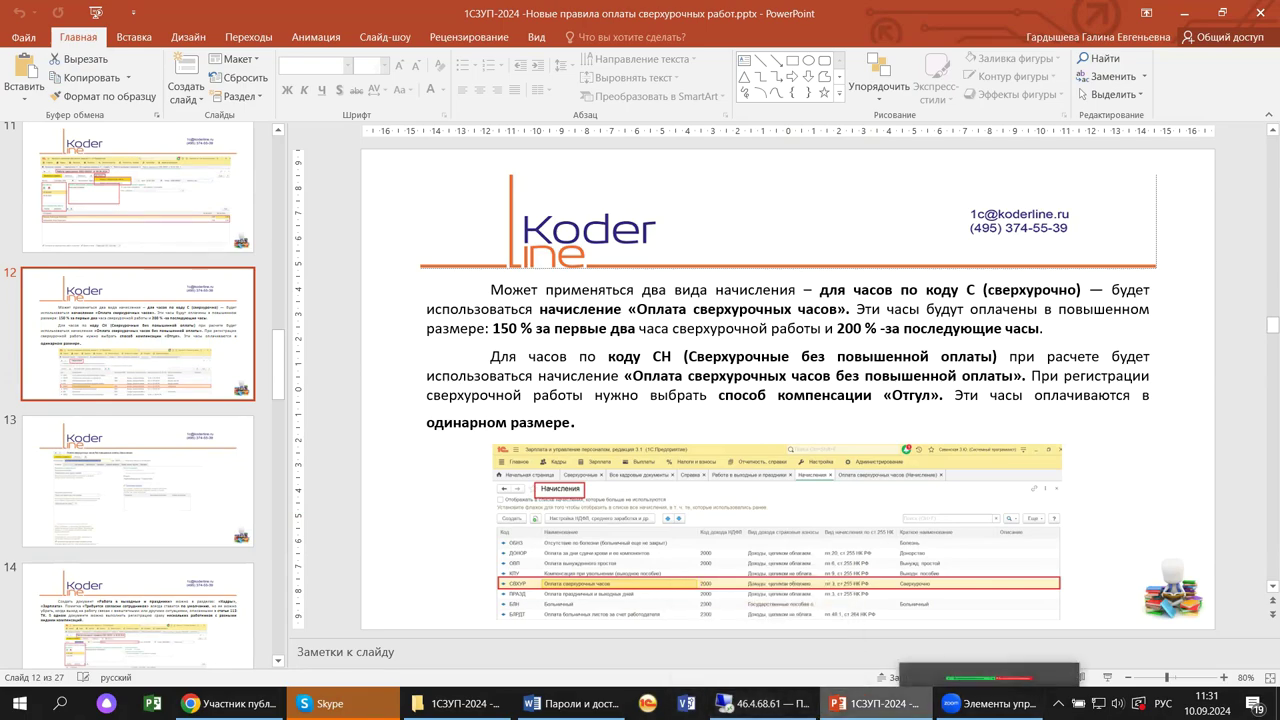
Step: Switch back to the remote 1C session, dismiss the legality check and open the "Все начисления" journal
{"action": "left_click", "coordinate": [760, 703]}
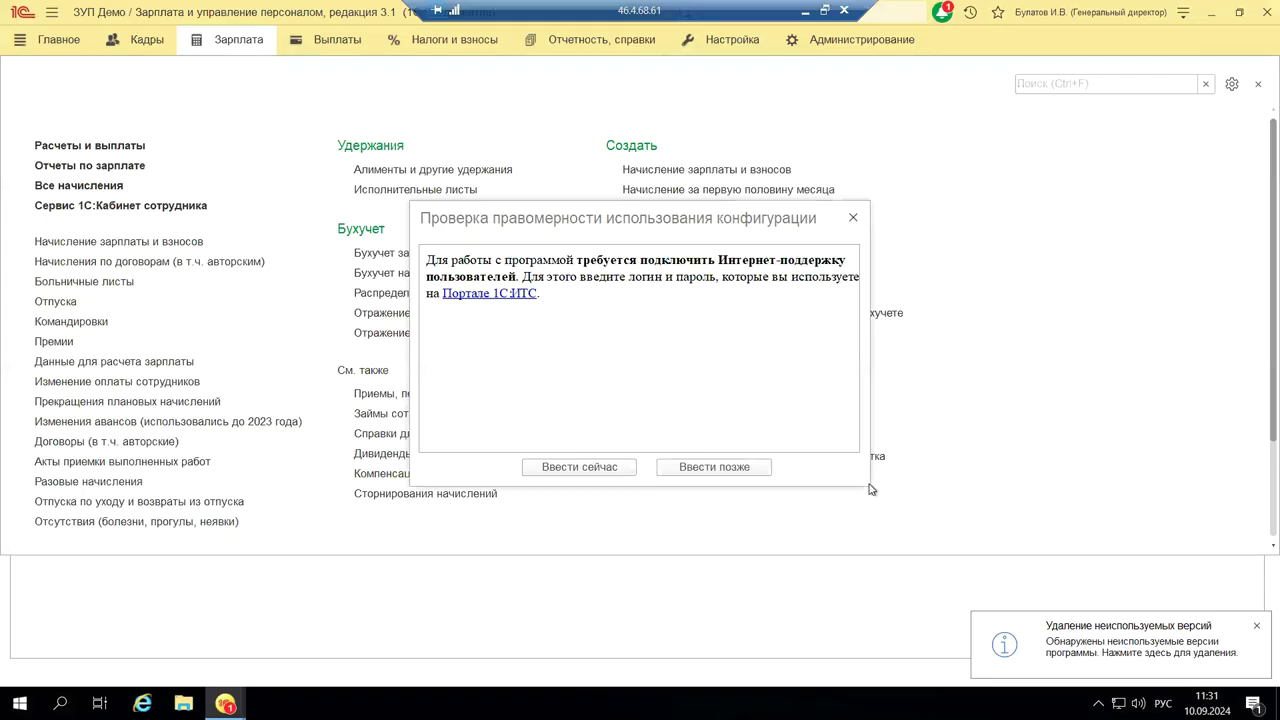
{"action": "left_click", "coordinate": [853, 217]}
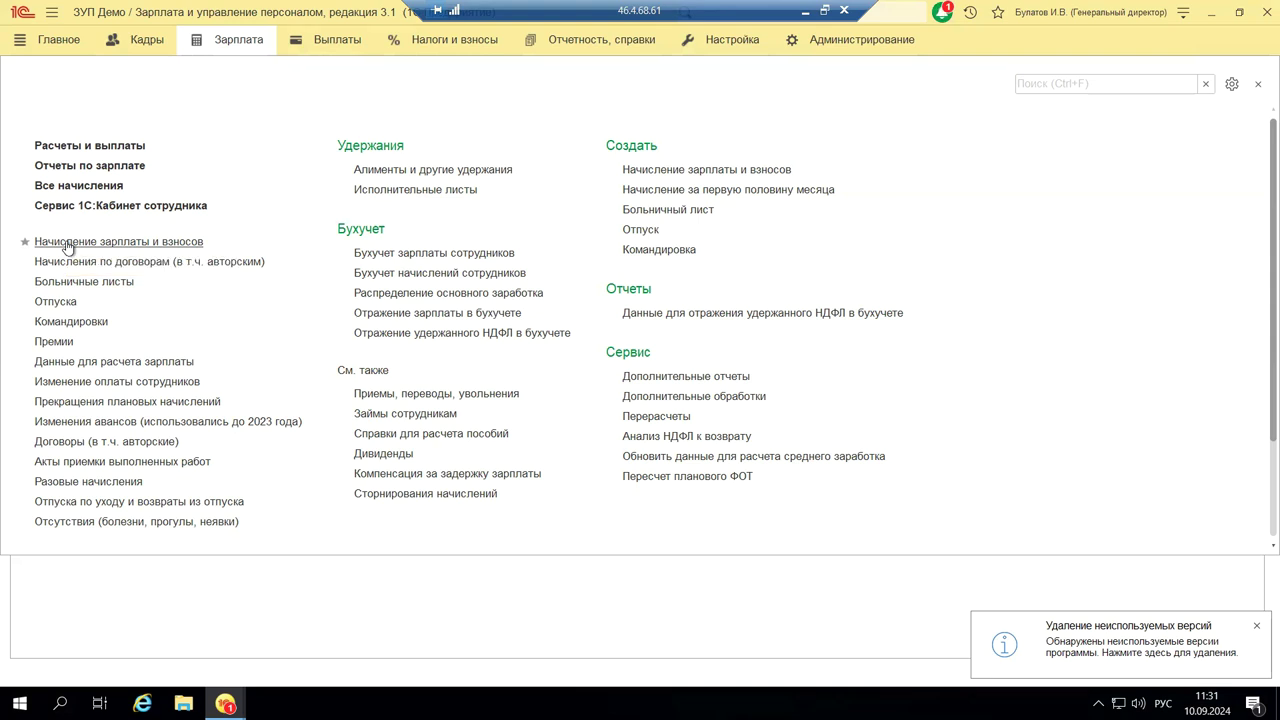
{"action": "left_click", "coordinate": [91, 186]}
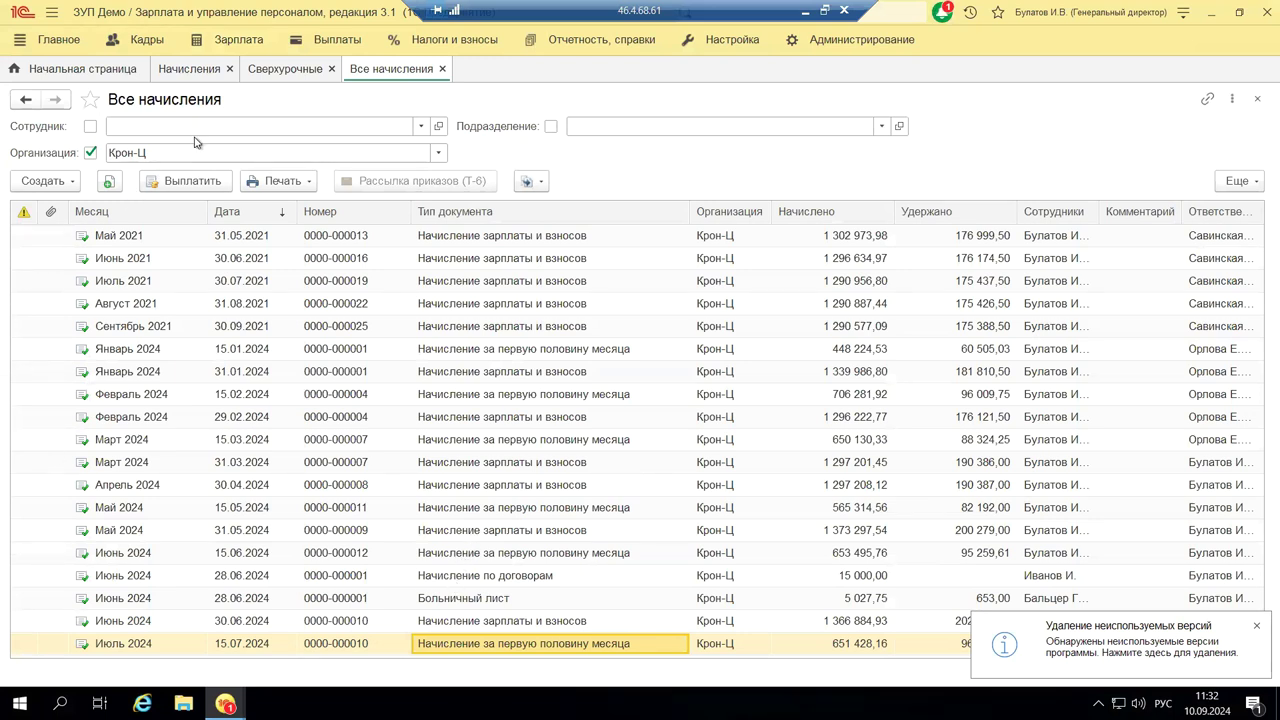
Step: Open the June 2024 document dated 30.06.2024 from the "Начисление зарплаты и взносов" list
{"action": "left_click", "coordinate": [228, 42]}
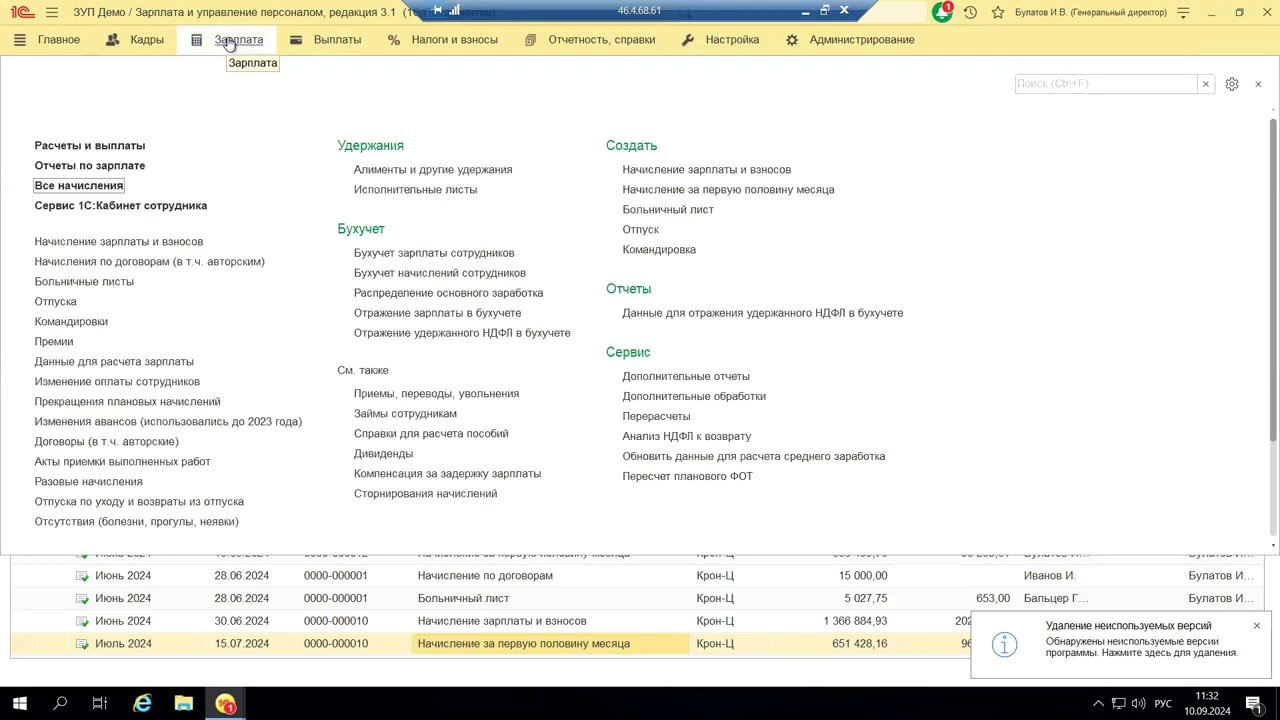
{"action": "left_click", "coordinate": [90, 249]}
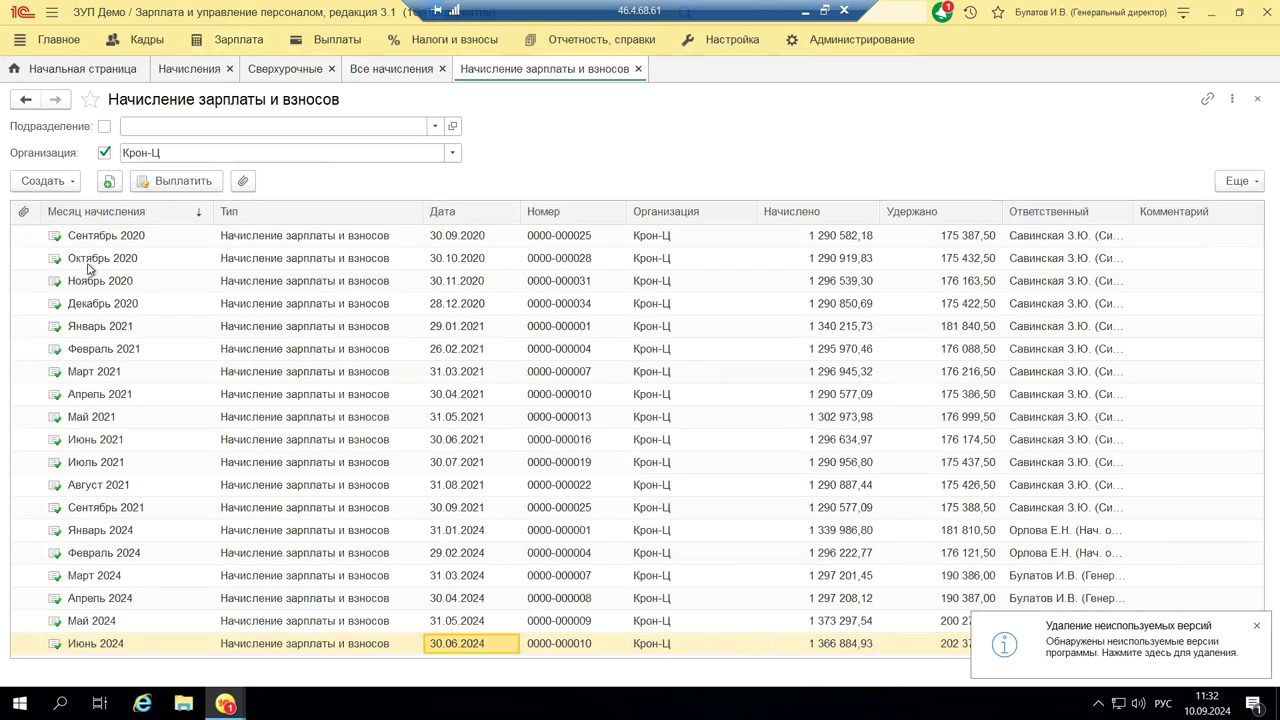
{"action": "left_click", "coordinate": [380, 644]}
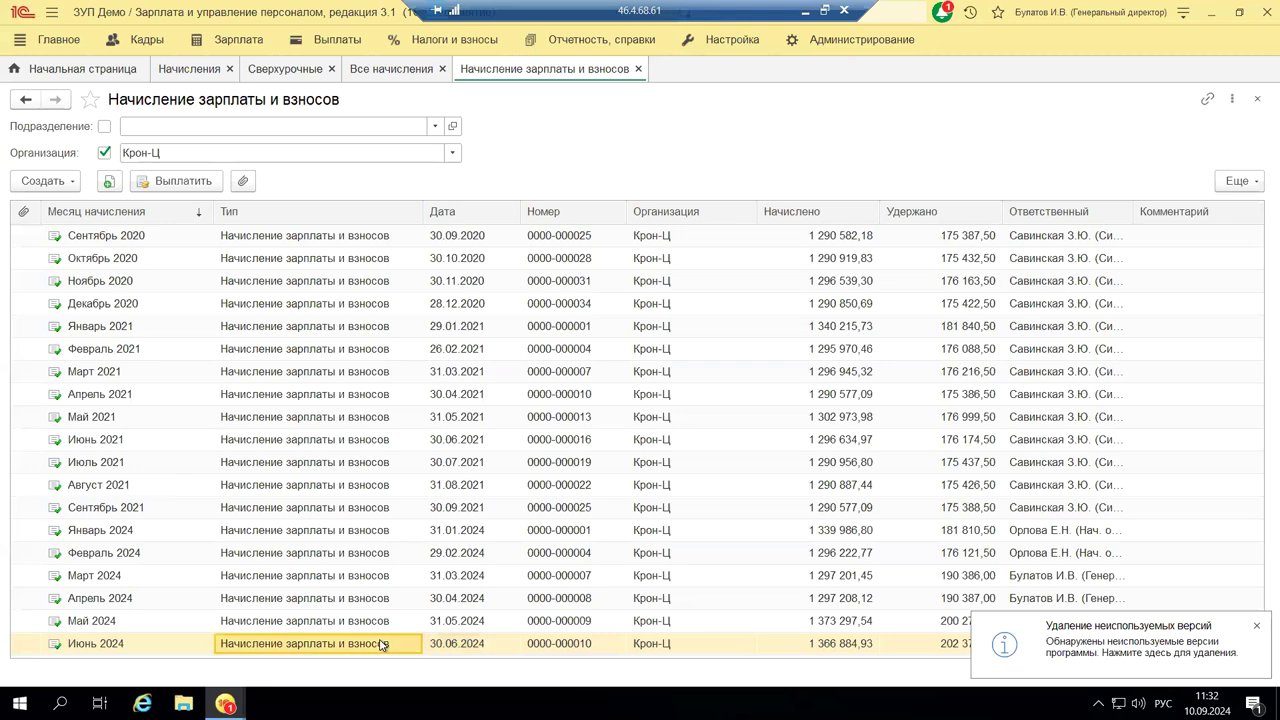
{"action": "double_click", "coordinate": [380, 644]}
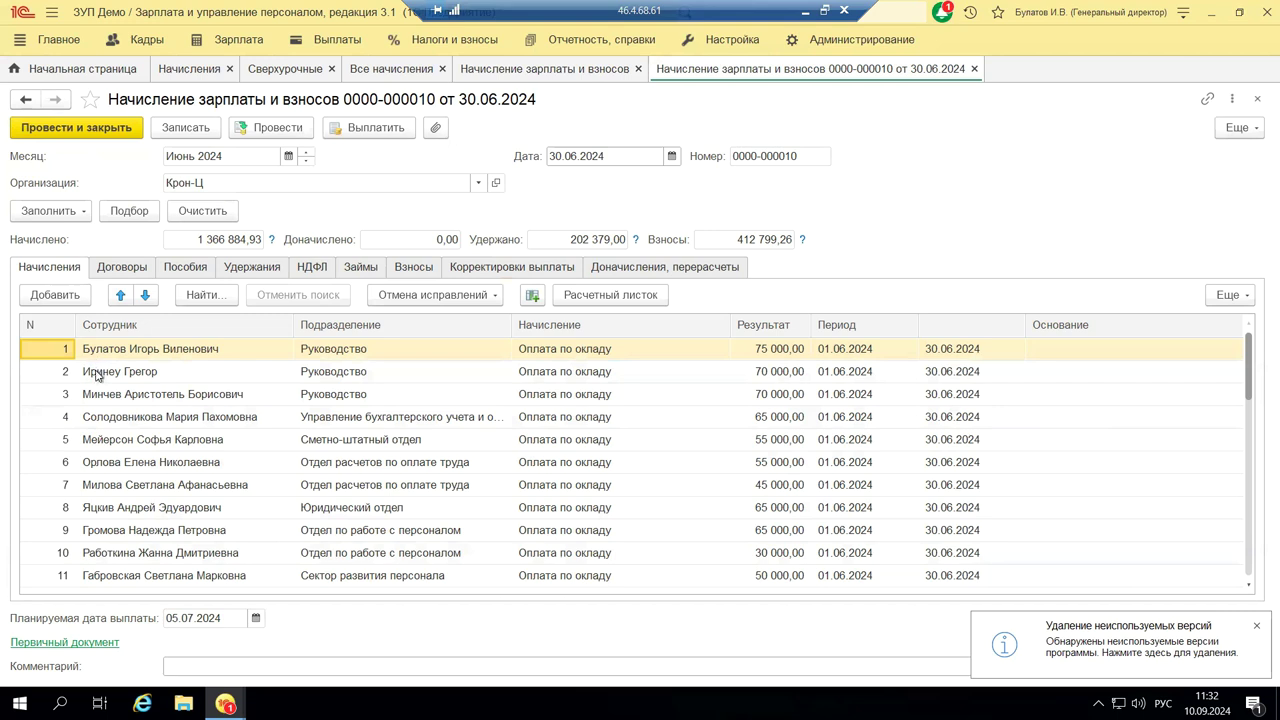
Step: Examine the contracts, benefits and deductions sections of the June 2024 payroll document, and close it
{"action": "left_click", "coordinate": [127, 273]}
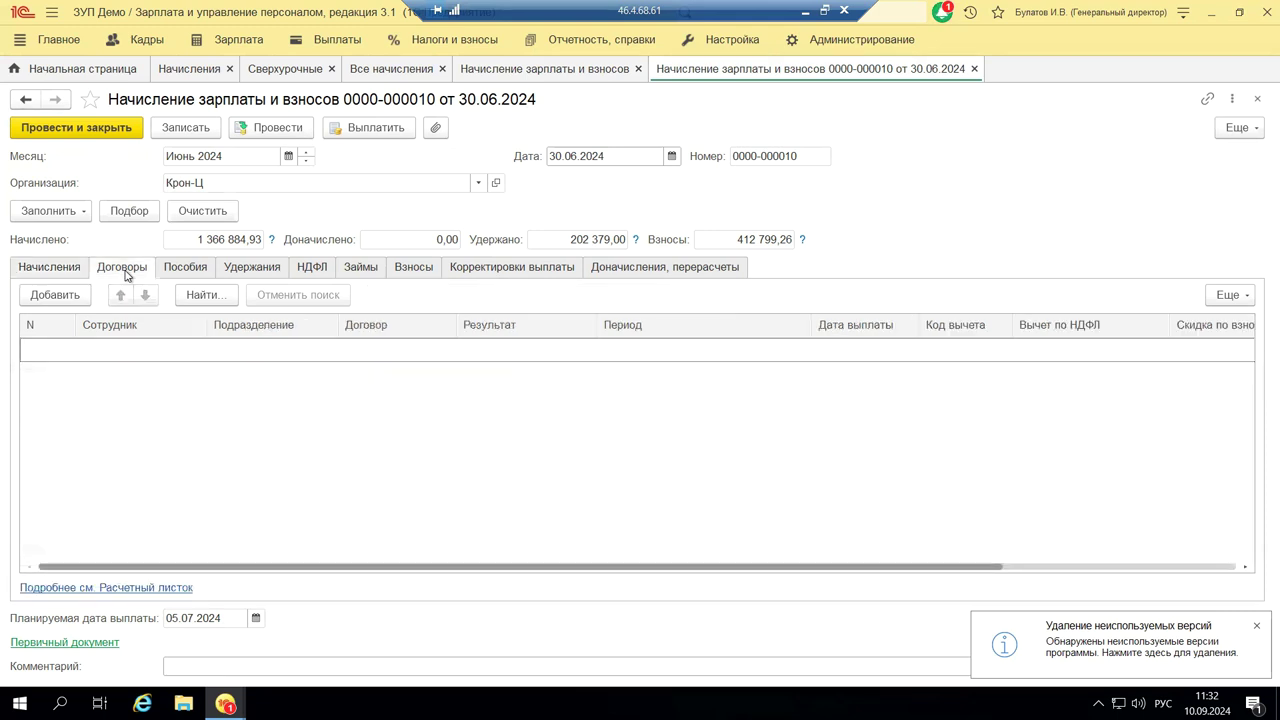
{"action": "left_click", "coordinate": [209, 274]}
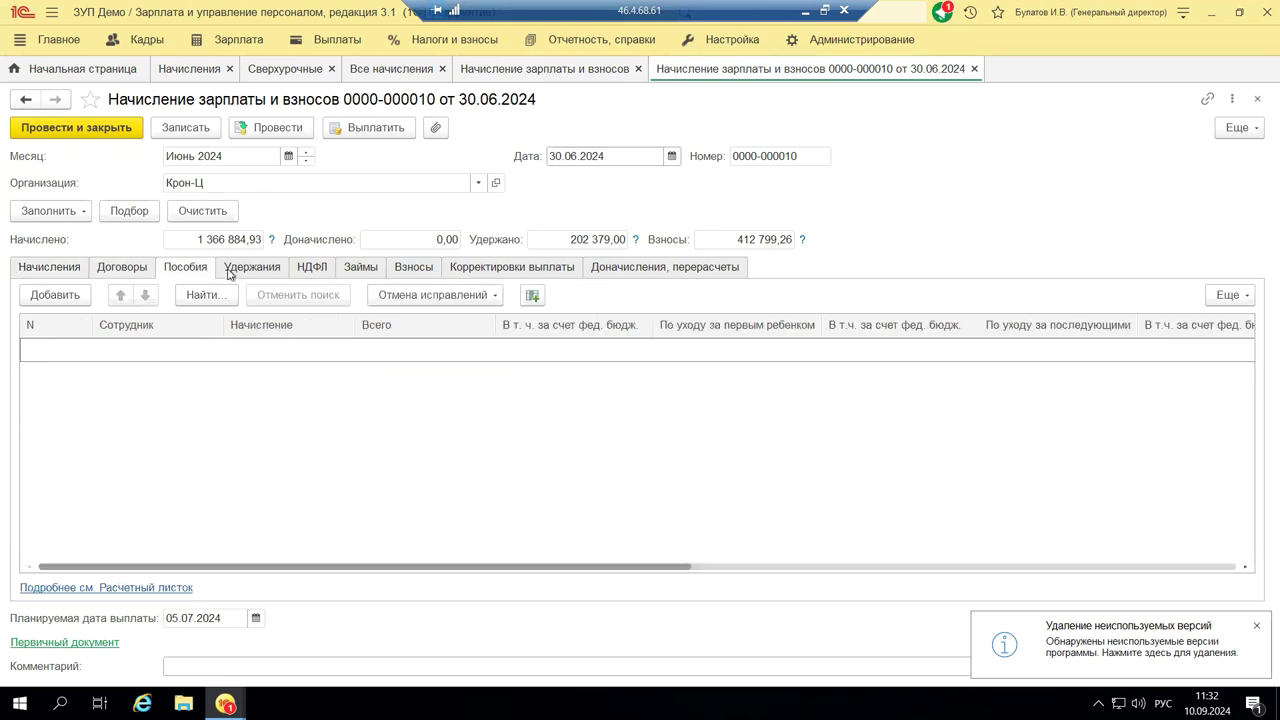
{"action": "left_click", "coordinate": [231, 273]}
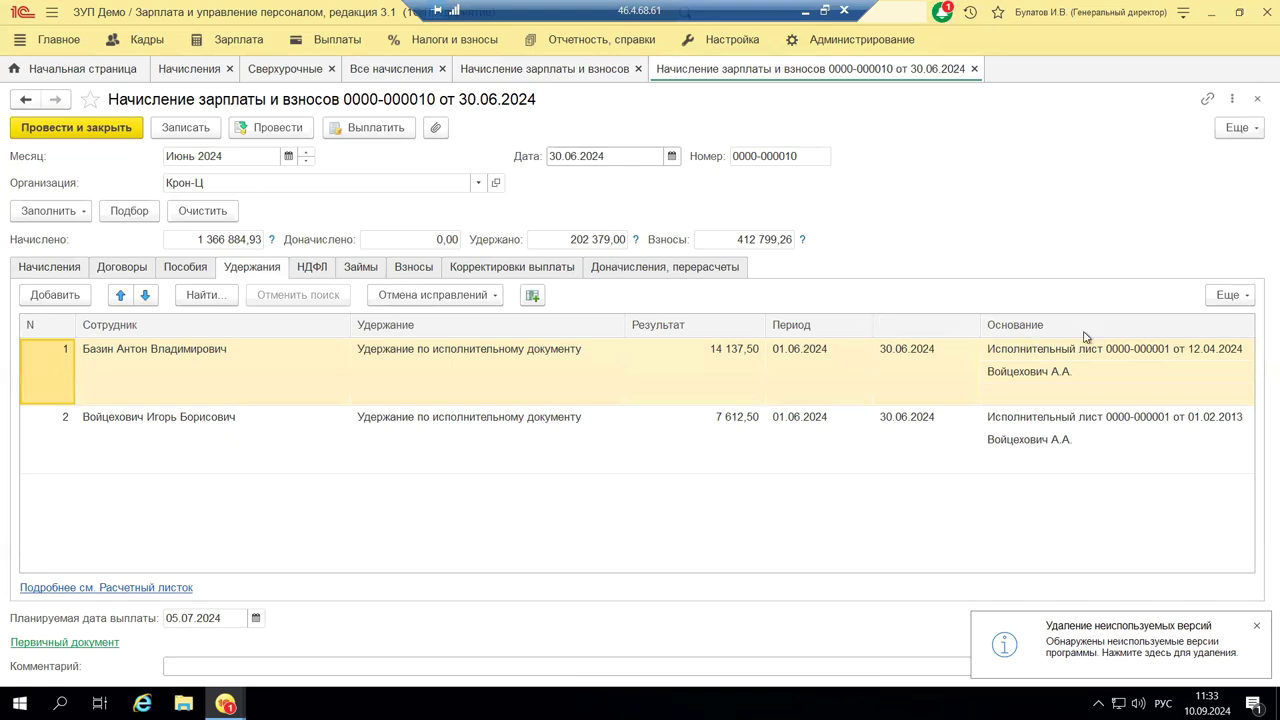
{"action": "left_click", "coordinate": [1257, 100]}
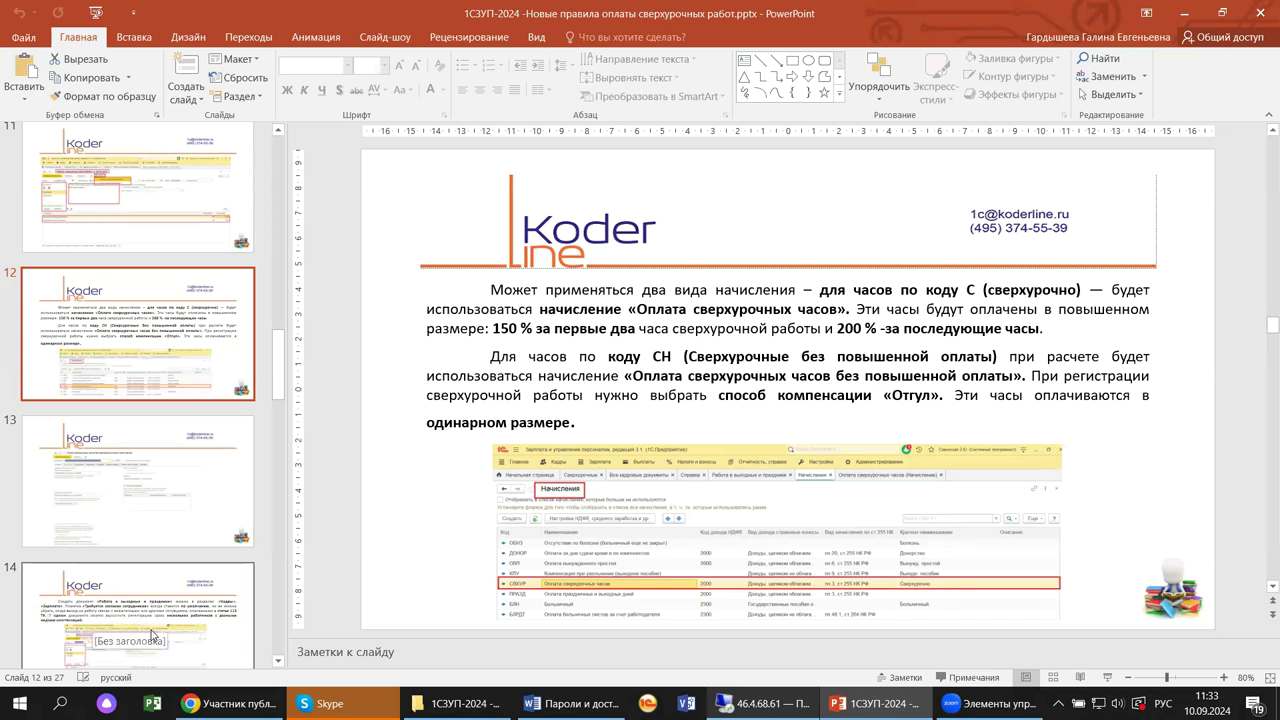
Step: Show slide 14 about the "Работа в выходные и праздники" document in the PowerPoint presentation
{"action": "scroll", "coordinate": [128, 632], "scroll_direction": "down", "scroll_amount": 3}
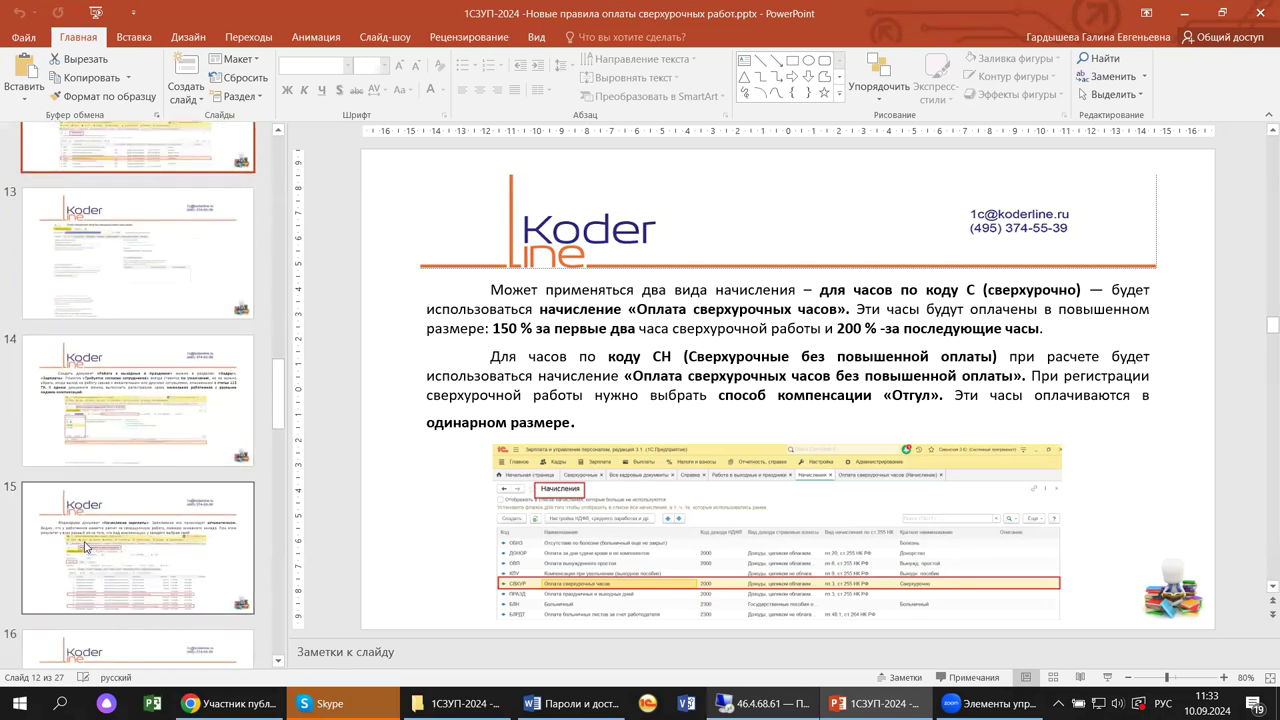
{"action": "left_click", "coordinate": [118, 404]}
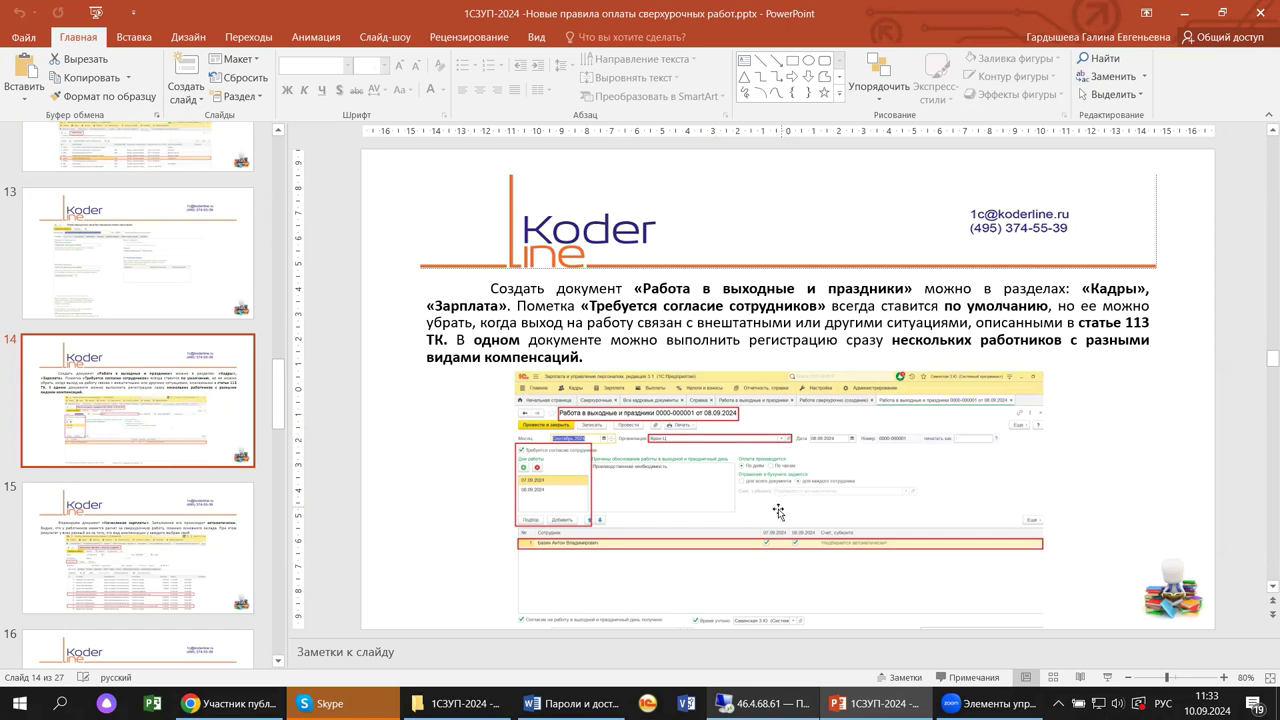
{"action": "left_click", "coordinate": [21, 440]}
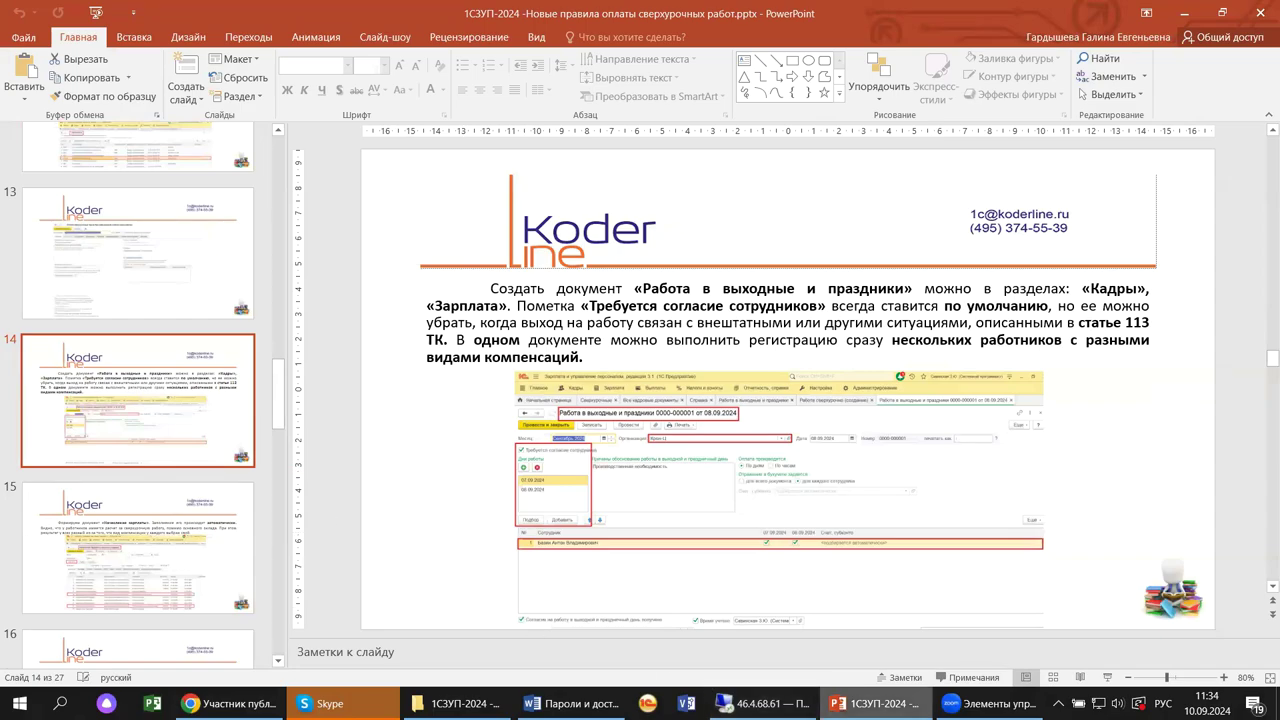
Step: Switch to the remote 1C session, dismiss the legality check and open the overtime document dated 31.08.2024 from the "Сверхурочные" list
{"action": "left_click", "coordinate": [765, 703]}
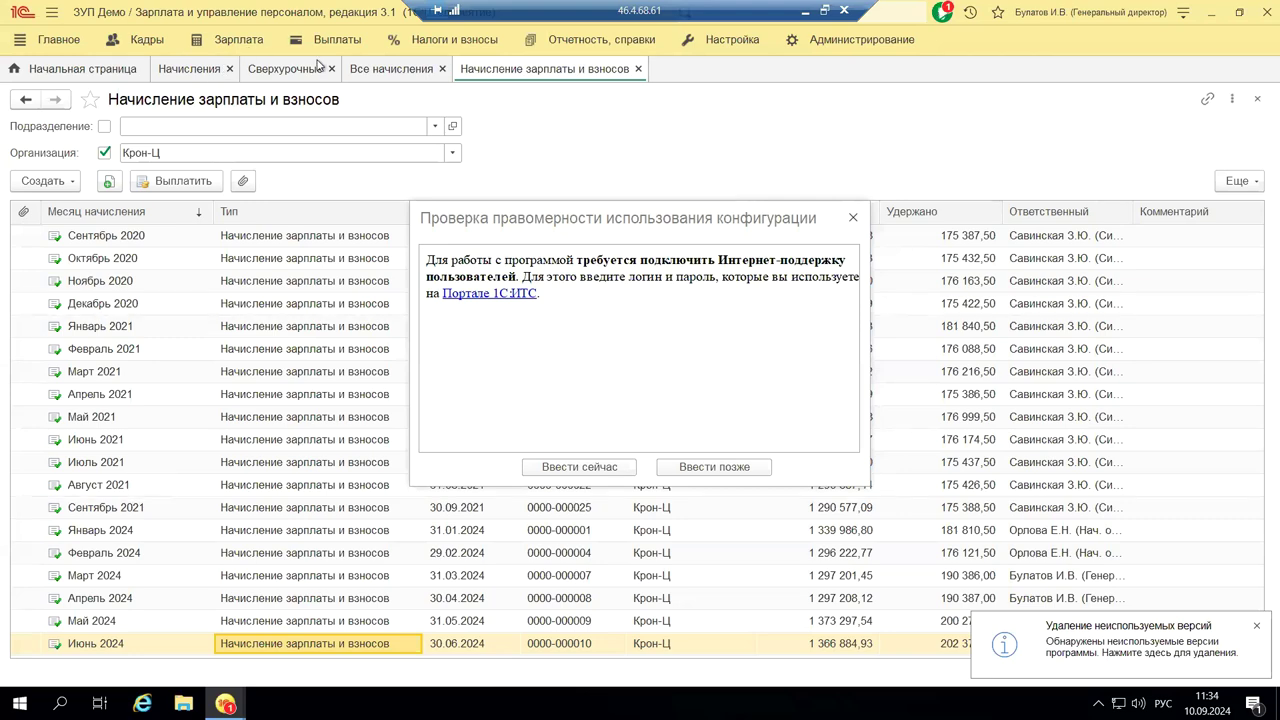
{"action": "left_click", "coordinate": [852, 217]}
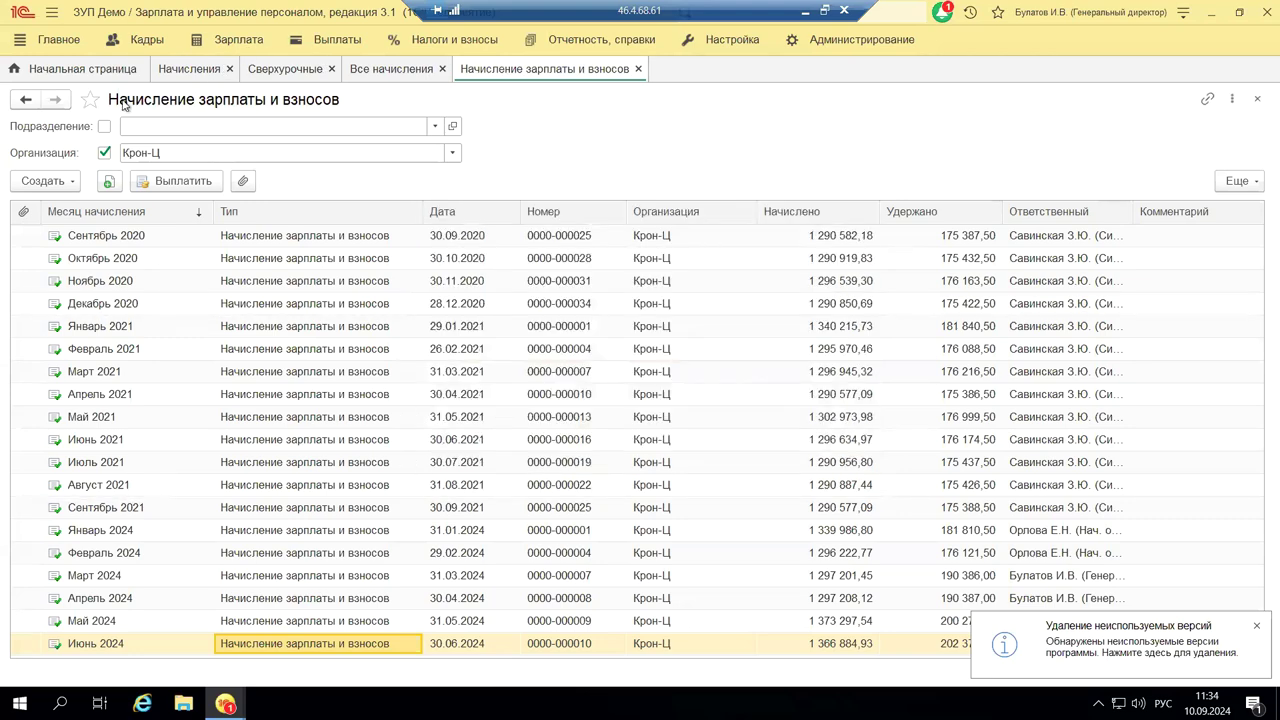
{"action": "left_click", "coordinate": [240, 48]}
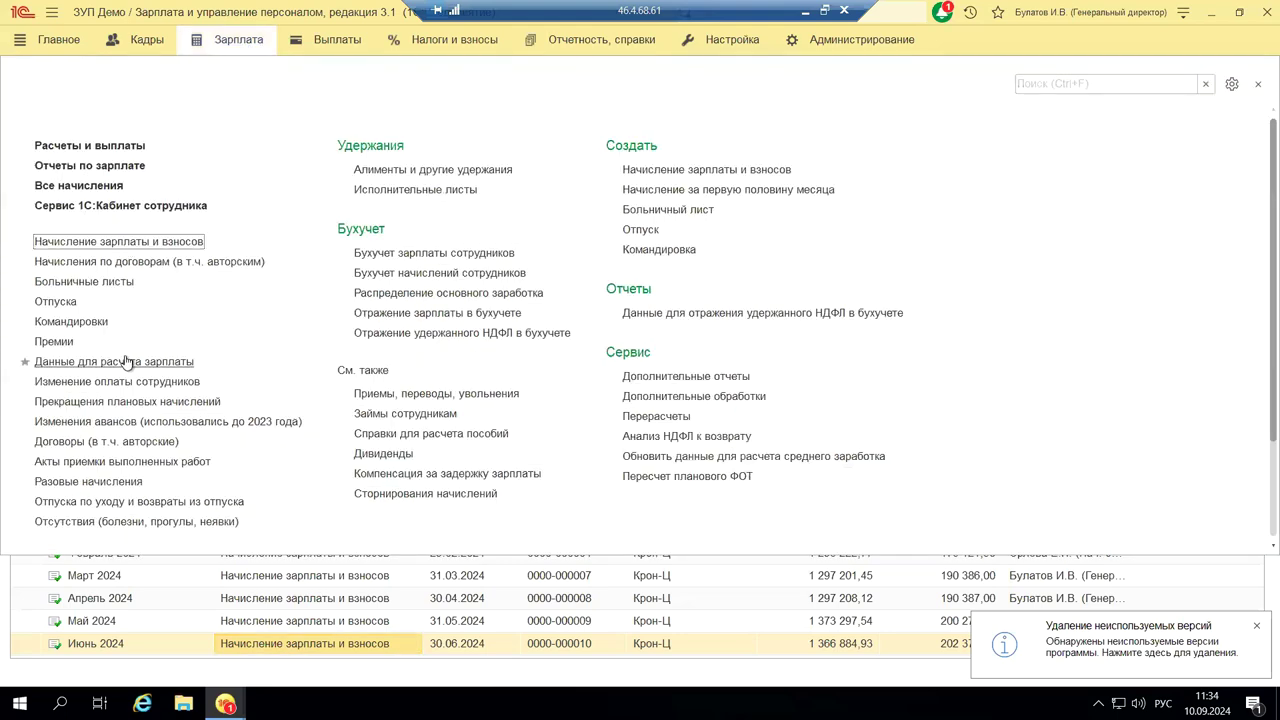
{"action": "scroll", "coordinate": [127, 362], "scroll_direction": "down", "scroll_amount": 3}
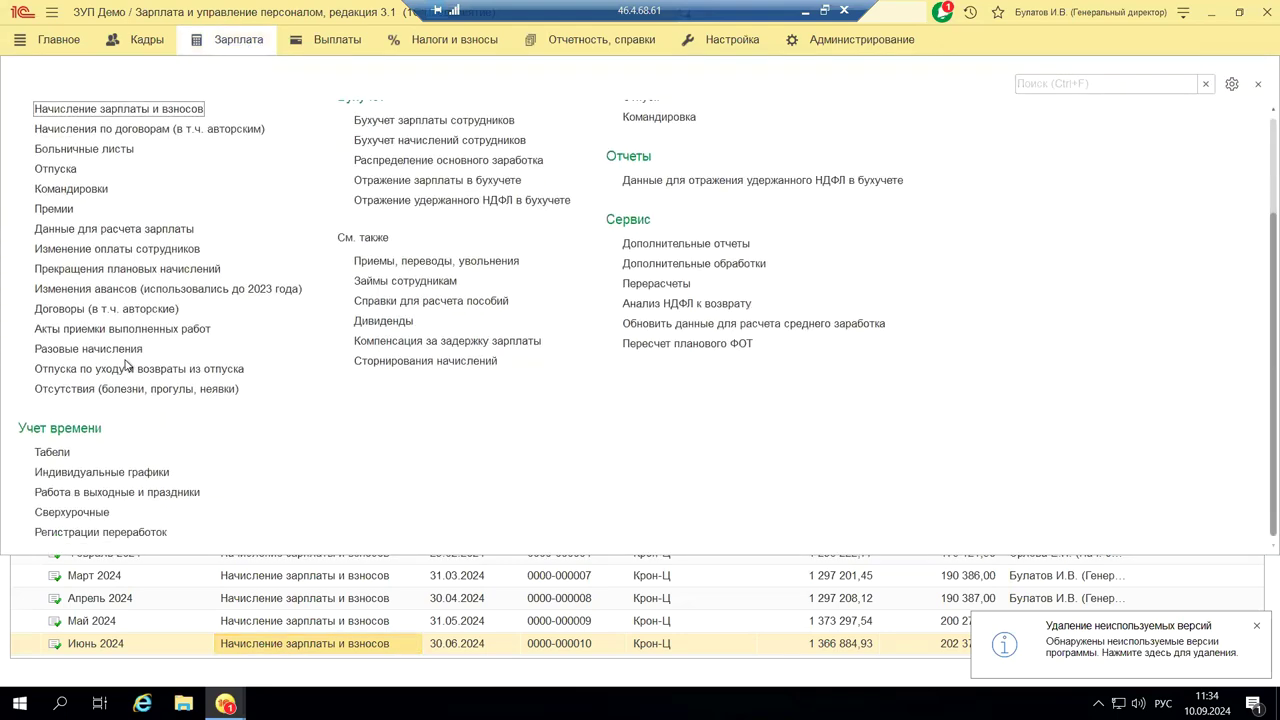
{"action": "left_click", "coordinate": [93, 514]}
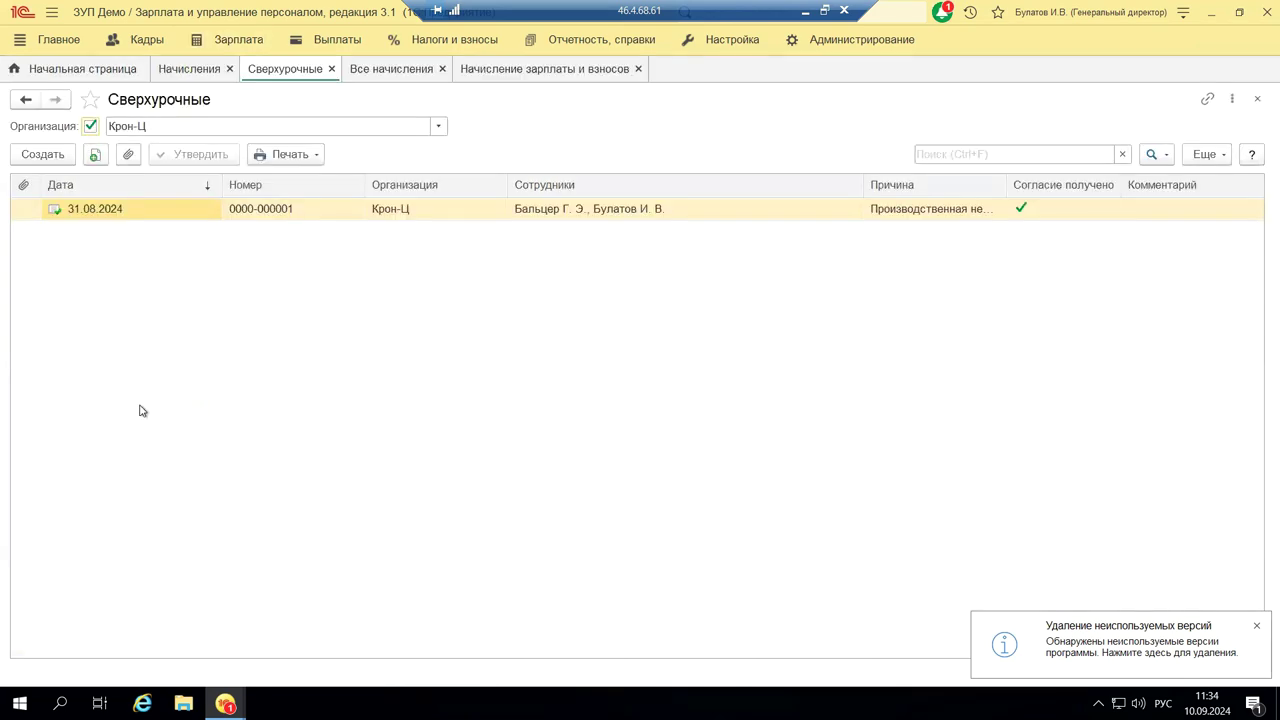
{"action": "double_click", "coordinate": [286, 217]}
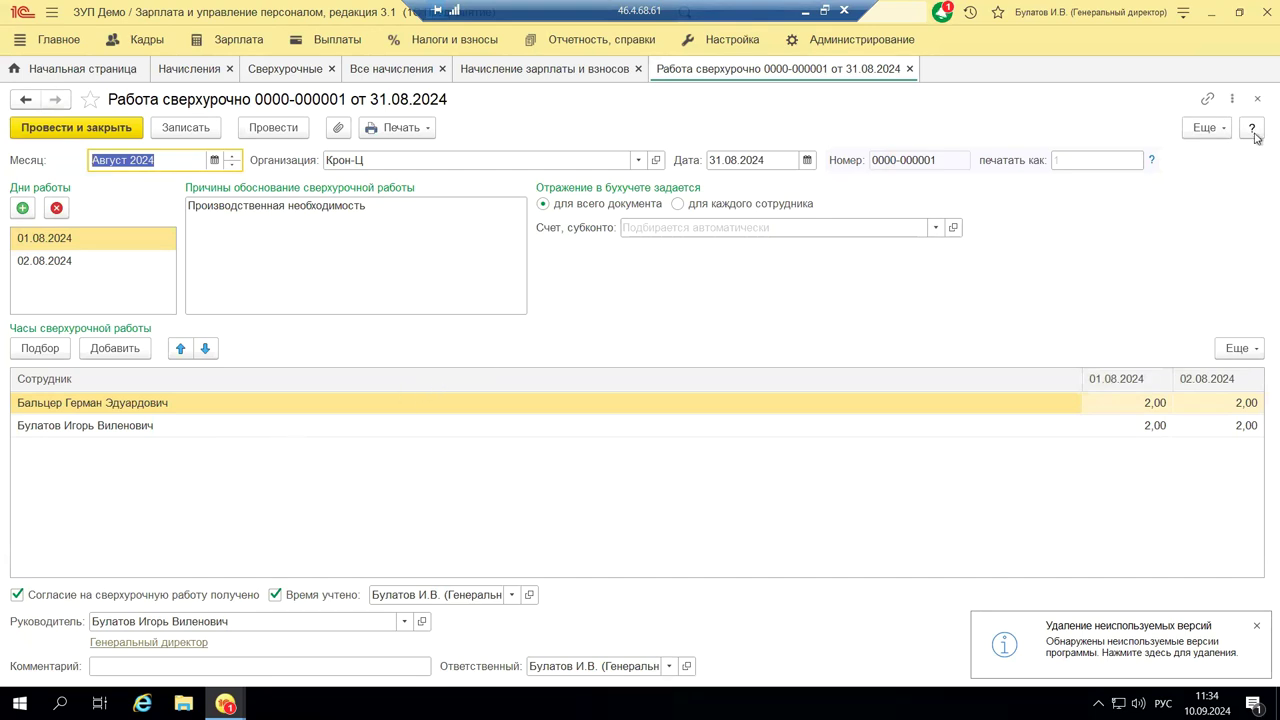
Step: Close the overtime document and the "Сверхурочные" and "Начисление зарплаты и взносов" lists
{"action": "left_click", "coordinate": [1258, 101]}
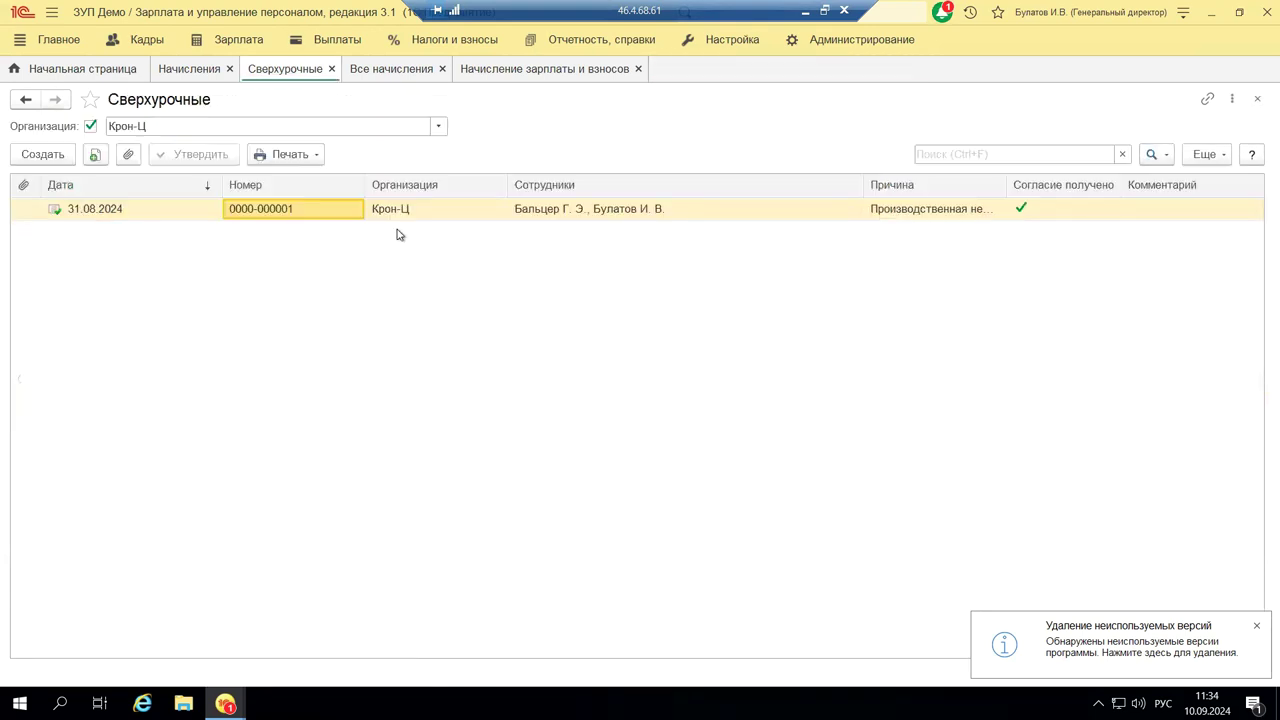
{"action": "left_click", "coordinate": [1257, 99]}
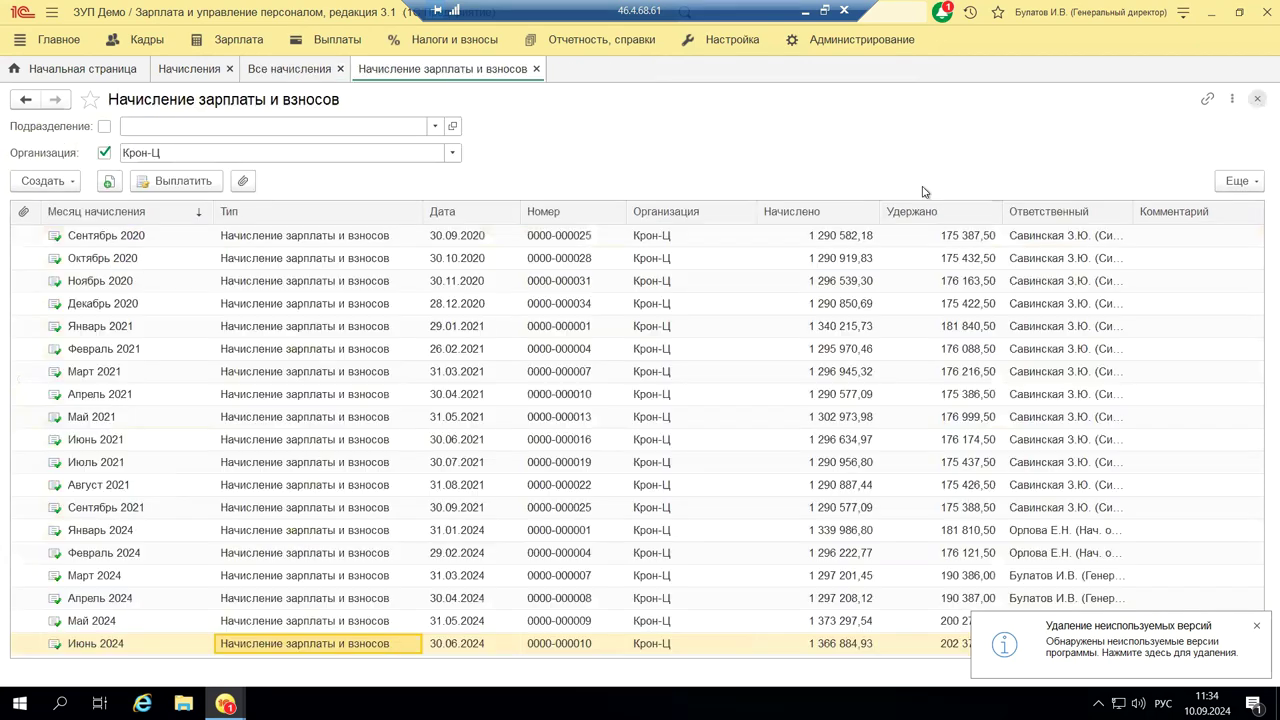
{"action": "key", "text": "Escape"}
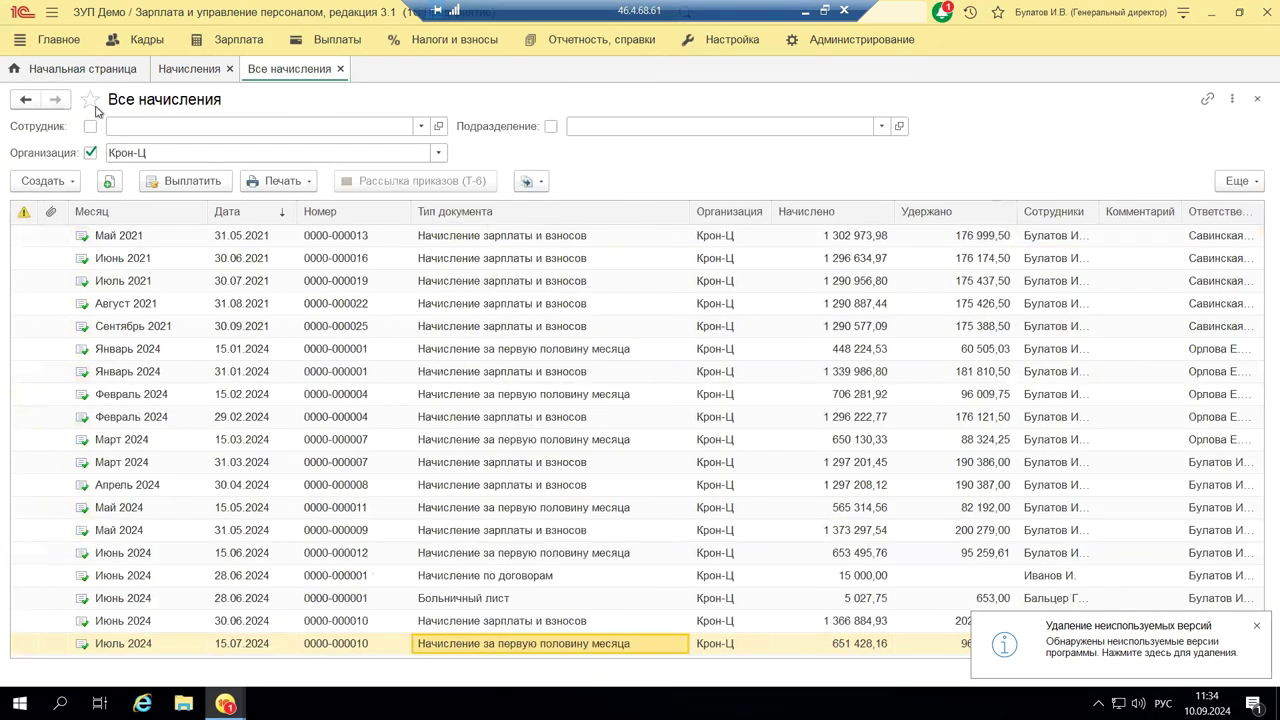
Step: Open the "Работа в выходные и праздники" list and filter it by the organization Крон-Ц
{"action": "left_click", "coordinate": [232, 39]}
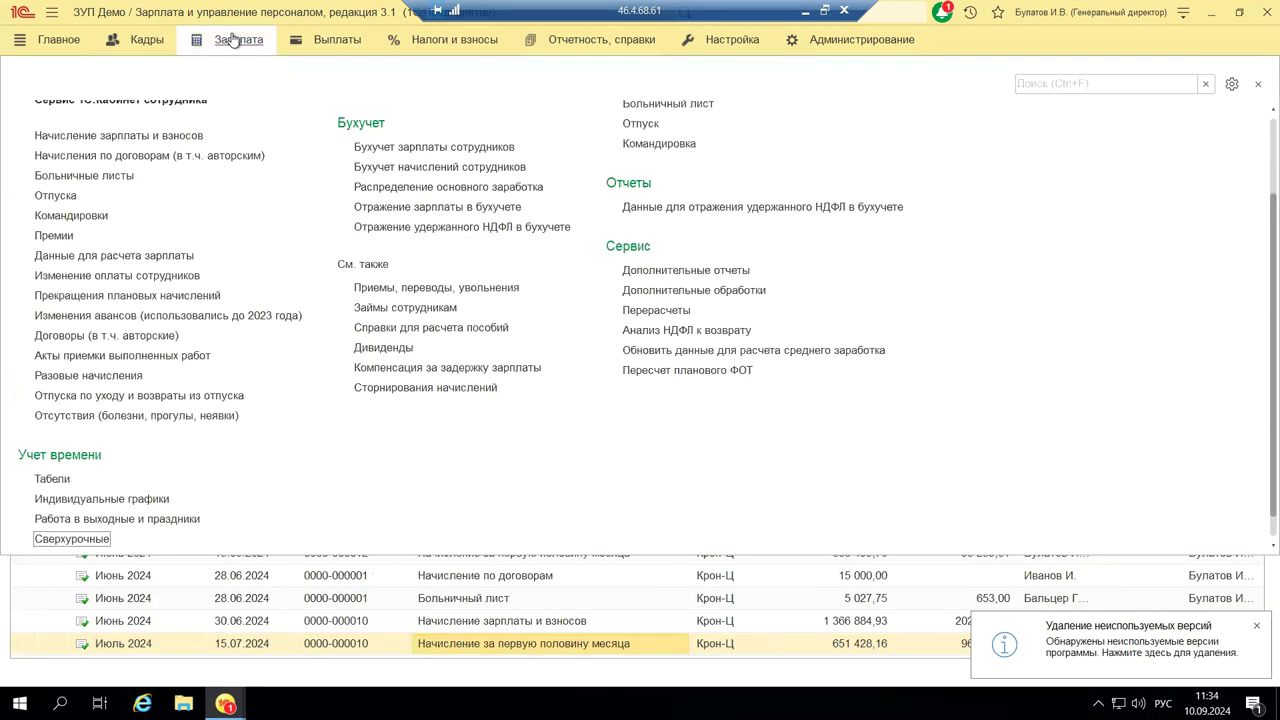
{"action": "left_click", "coordinate": [58, 524]}
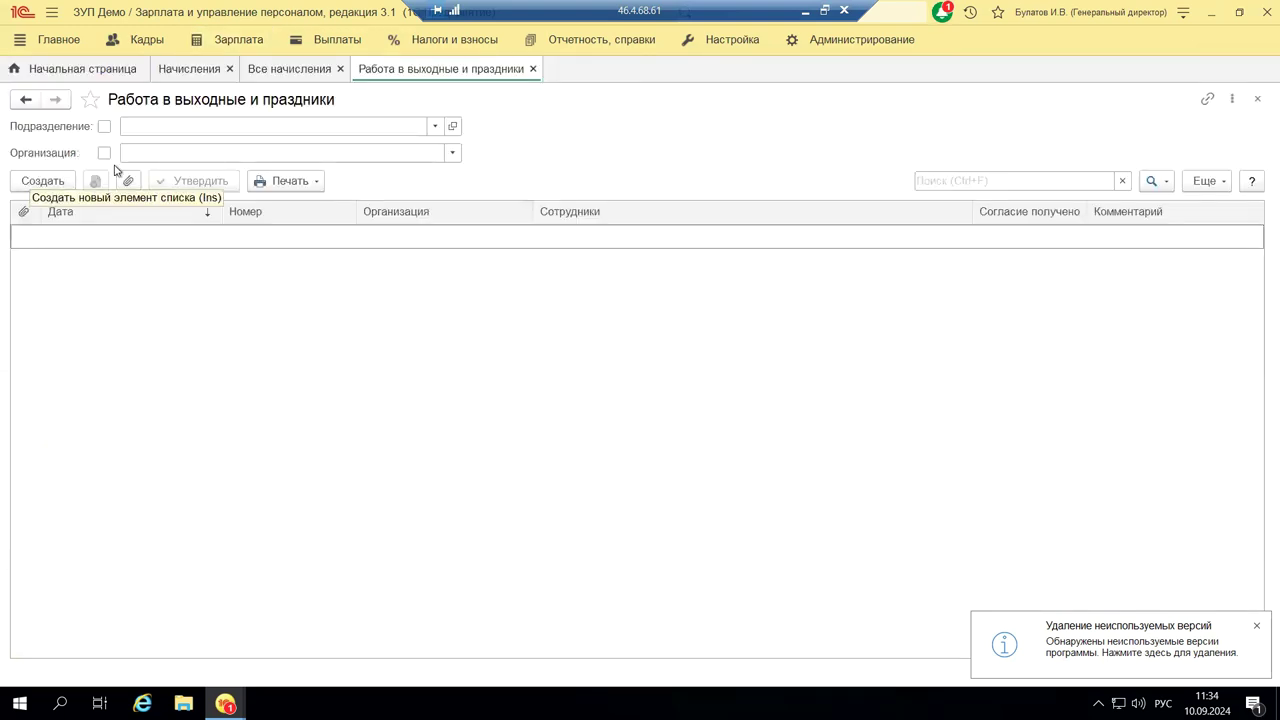
{"action": "left_click", "coordinate": [452, 154]}
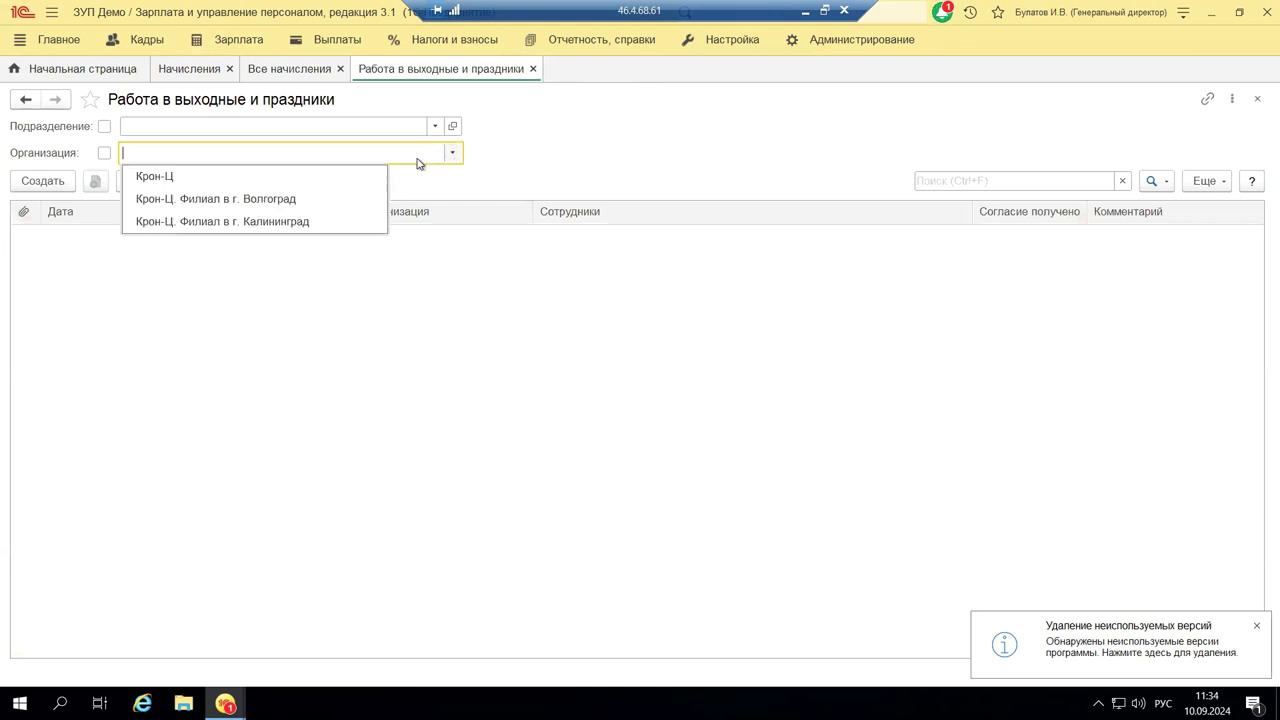
{"action": "left_click", "coordinate": [169, 177]}
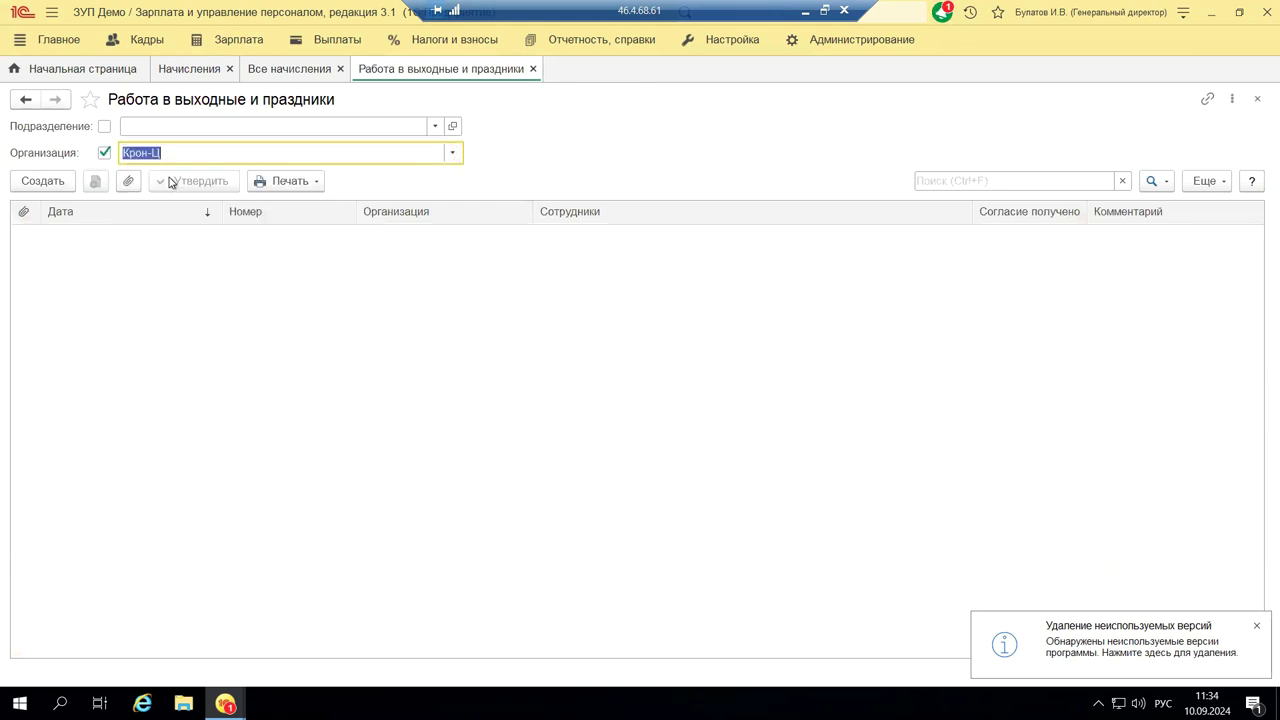
Step: Create a weekend work document and add the installation and operation department head and the staff development sector head as employees
{"action": "left_click", "coordinate": [31, 186]}
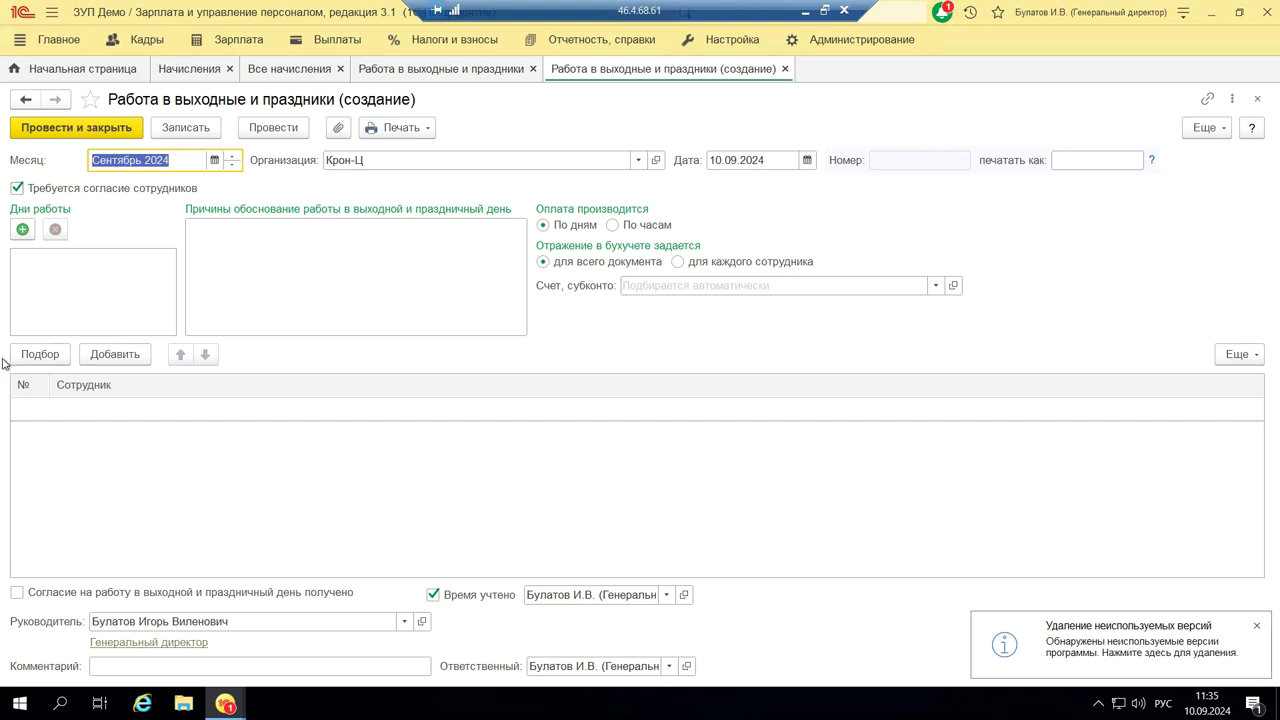
{"action": "left_click", "coordinate": [36, 353]}
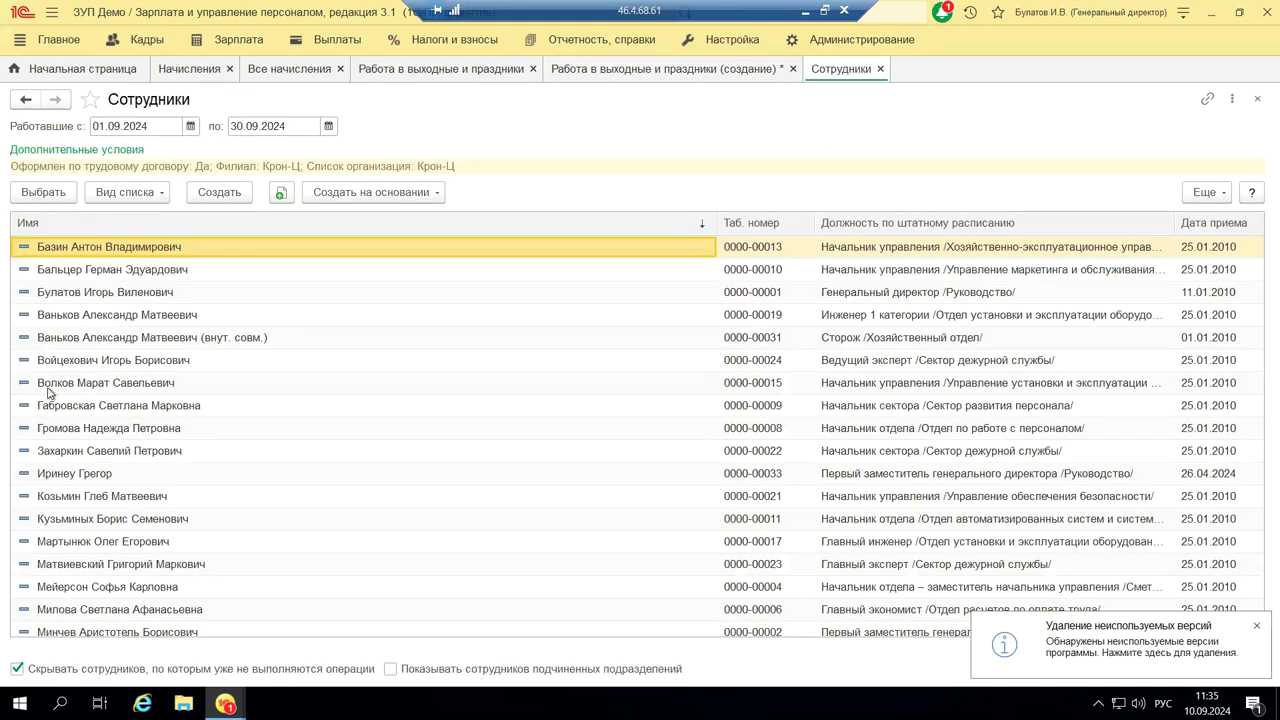
{"action": "double_click", "coordinate": [48, 386]}
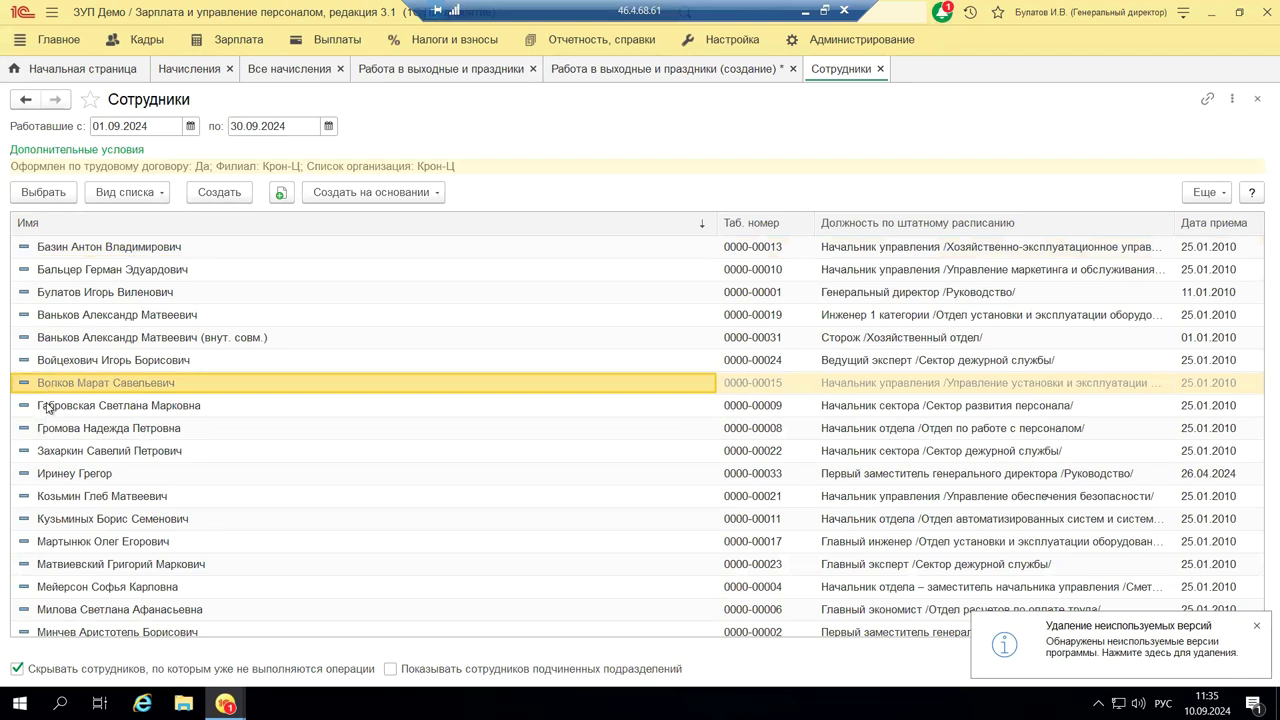
{"action": "double_click", "coordinate": [48, 408]}
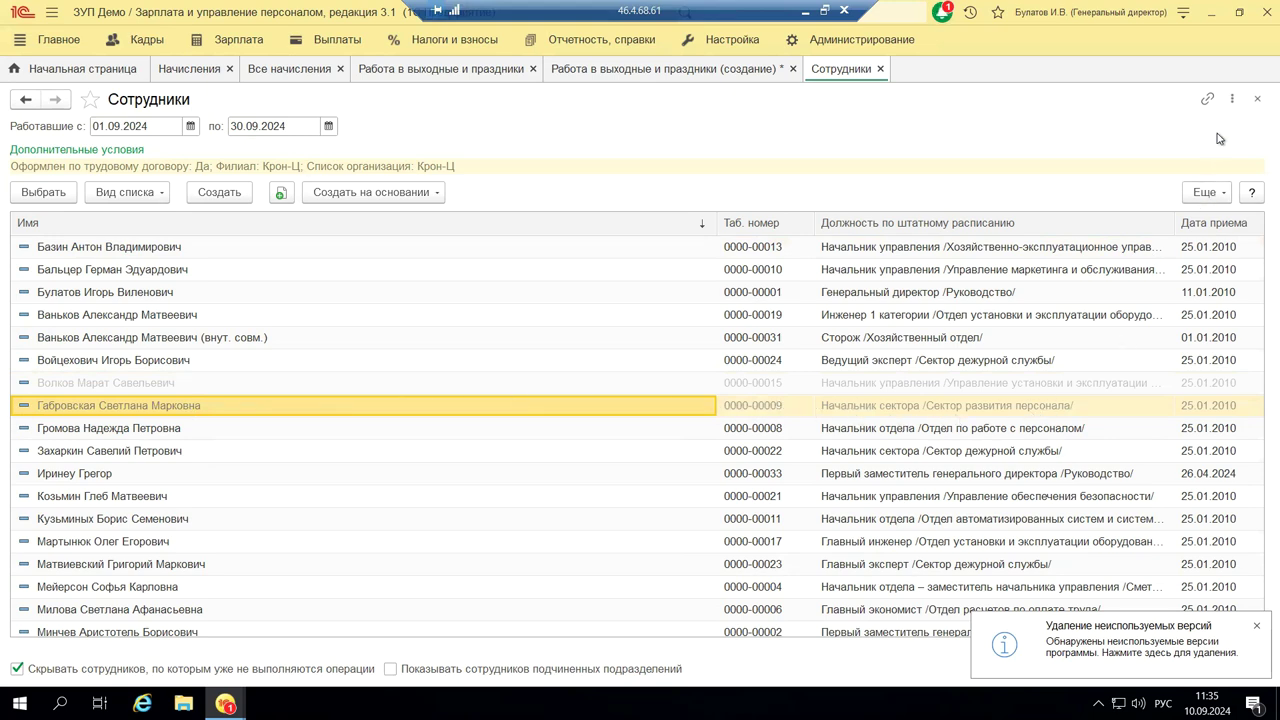
{"action": "left_click", "coordinate": [1257, 99]}
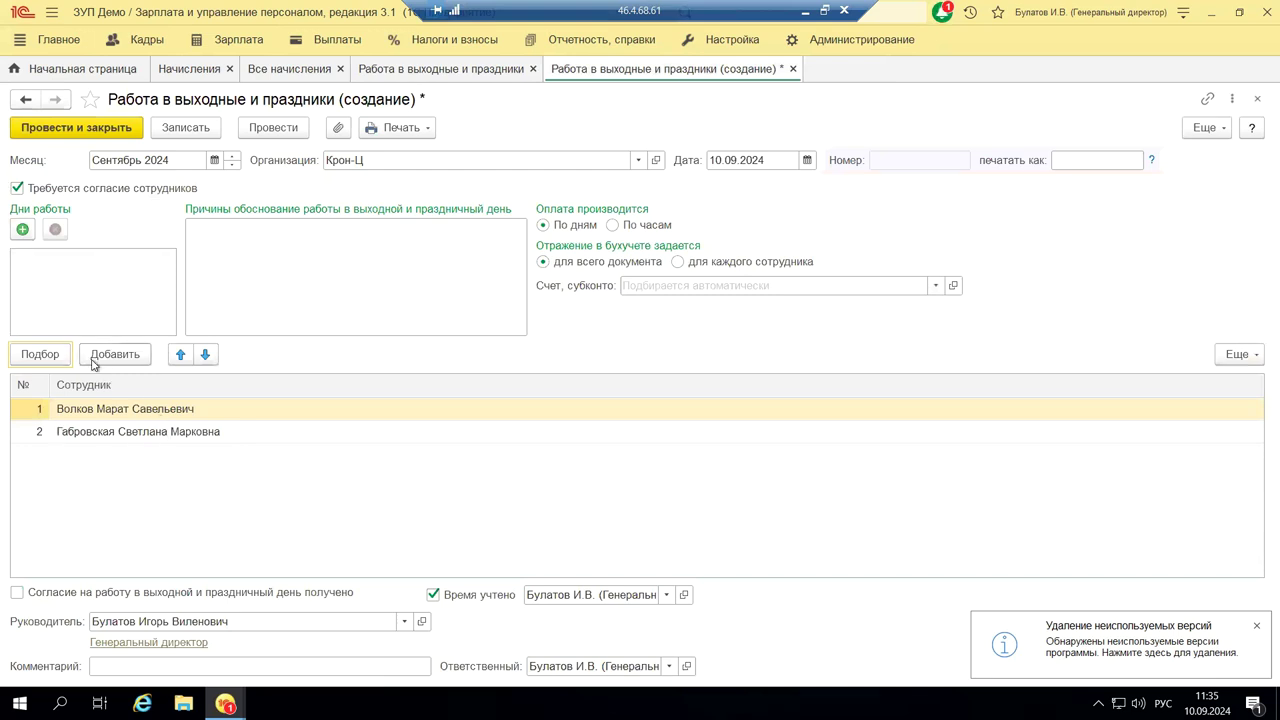
Step: Add 07.09.2024 and 08.09.2024 as the document's work days
{"action": "left_click", "coordinate": [22, 229]}
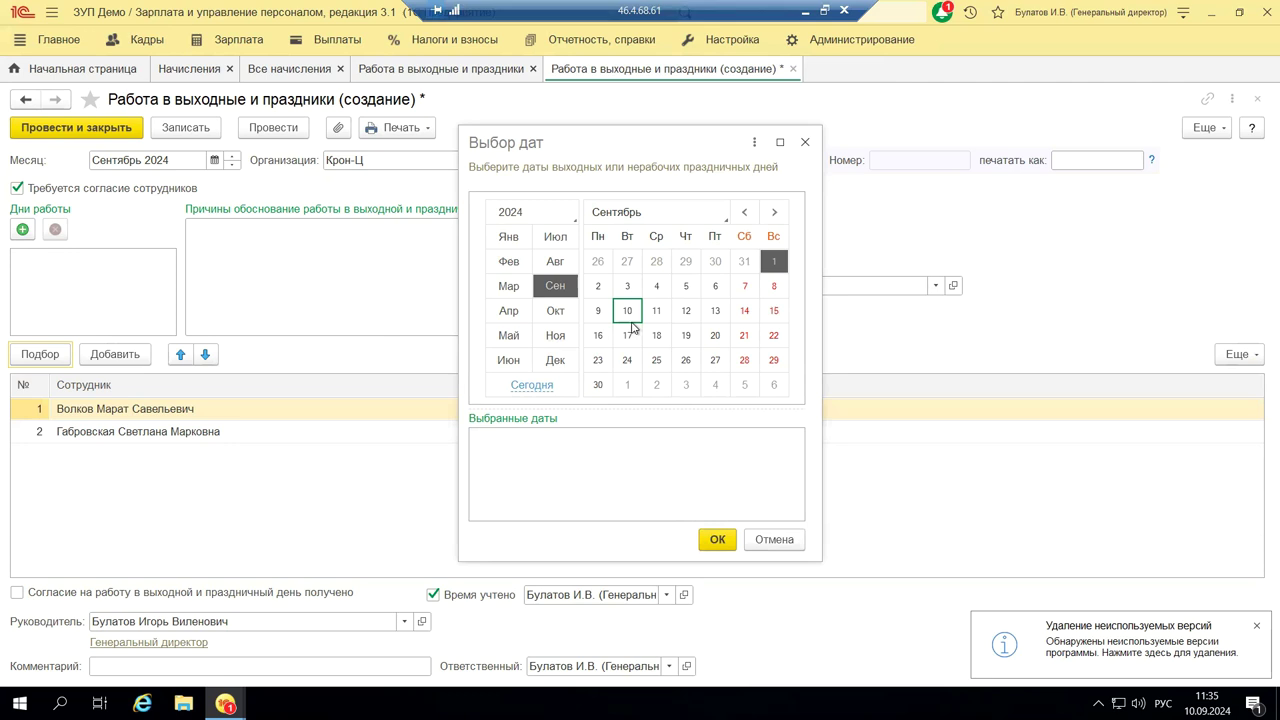
{"action": "left_click", "coordinate": [745, 287]}
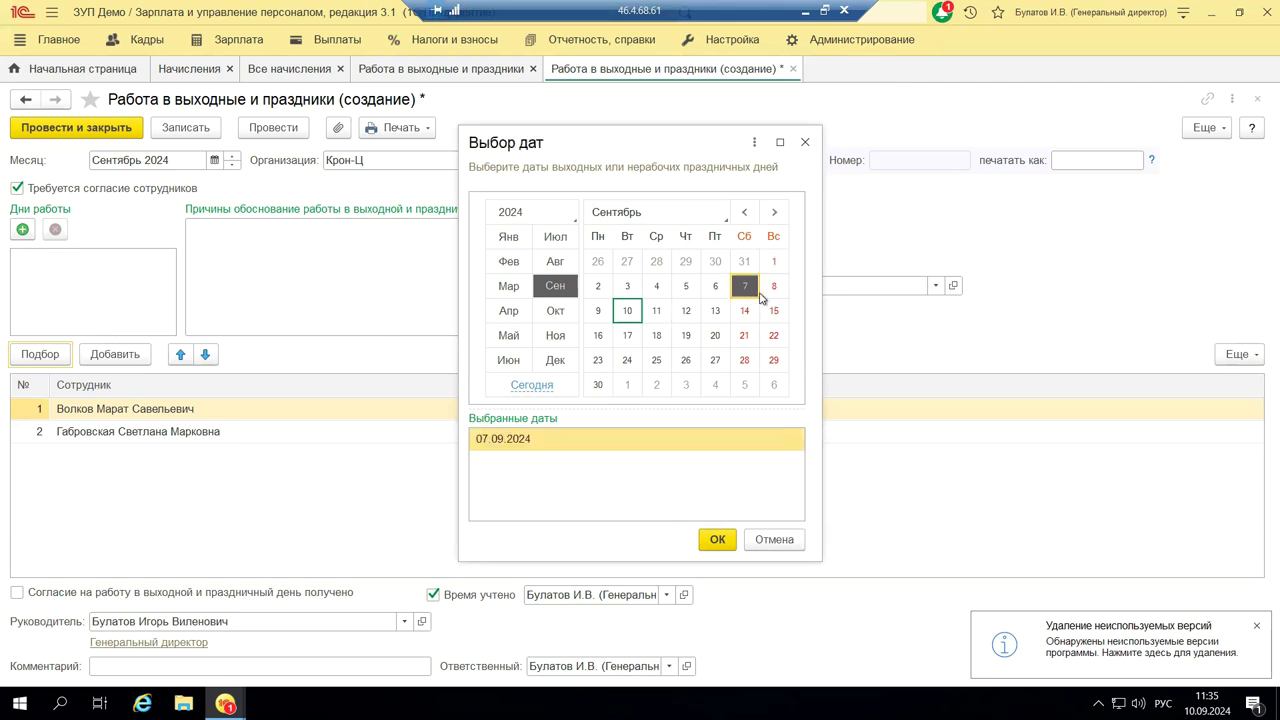
{"action": "left_click", "coordinate": [776, 288]}
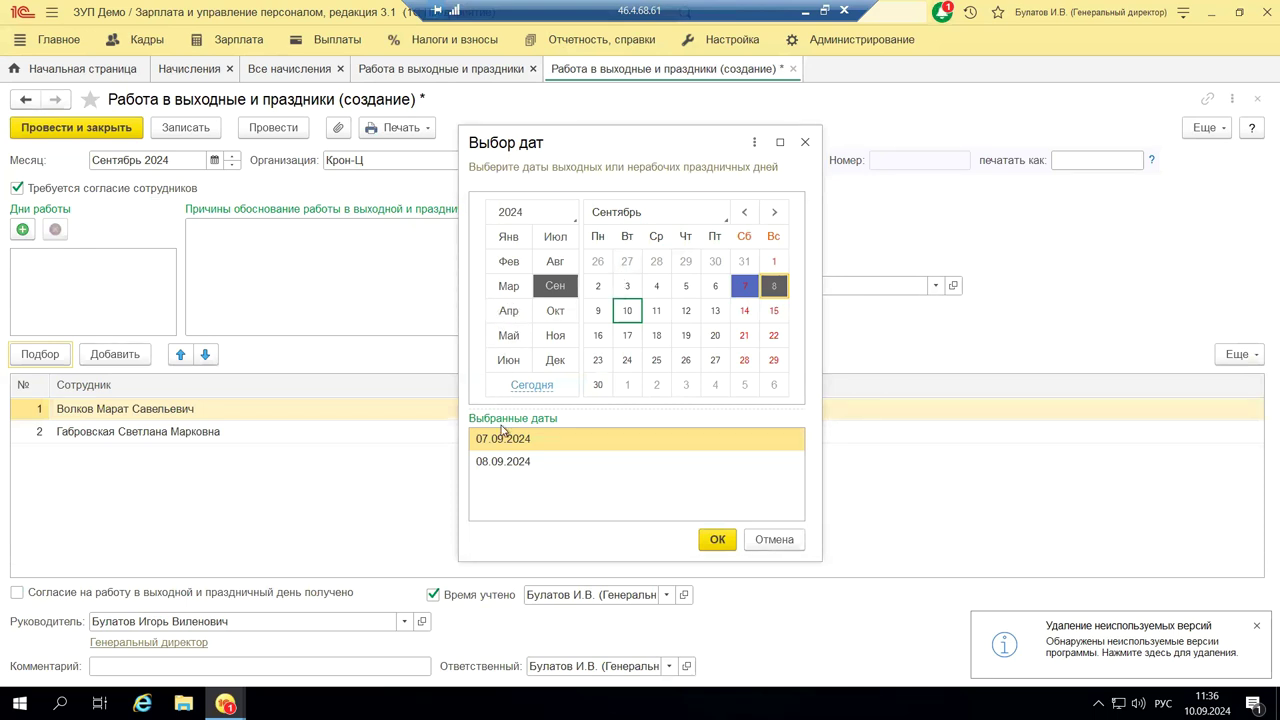
{"action": "left_click", "coordinate": [721, 540]}
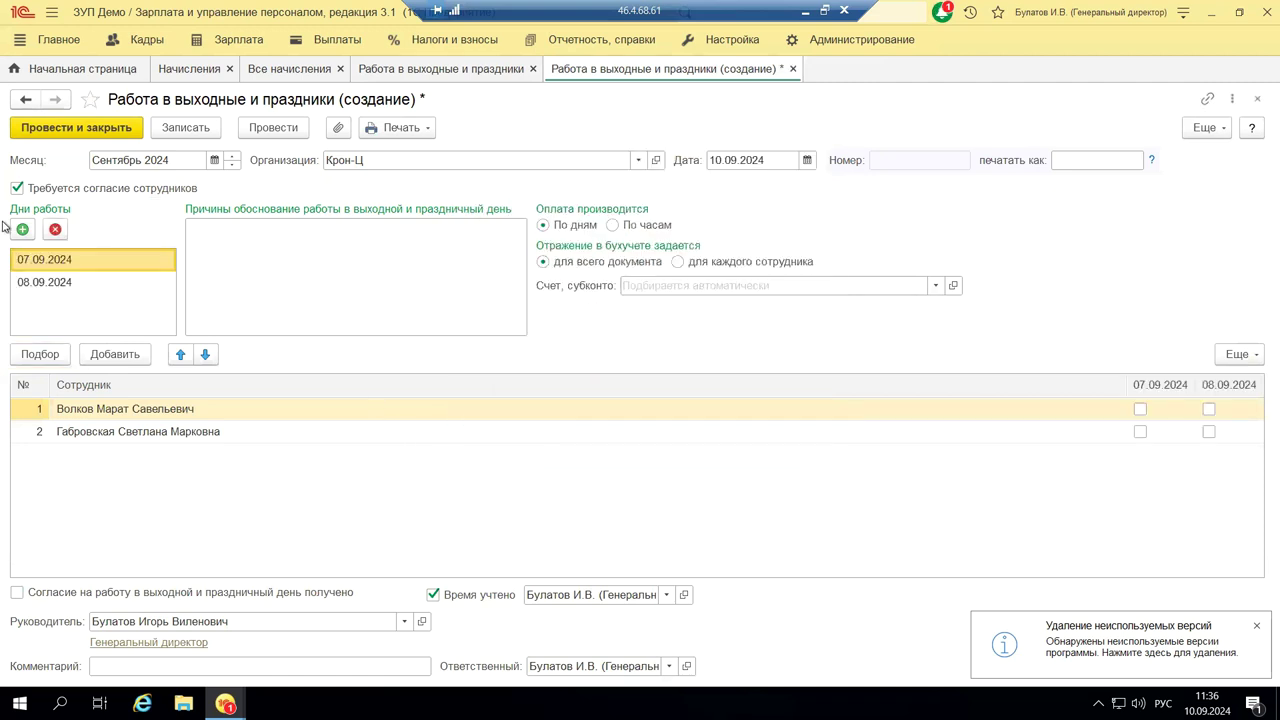
Step: Enter "Производственная необходимость" as the reason for the weekend work and try payment "По часам" before setting it to "По дням"
{"action": "left_click", "coordinate": [214, 234]}
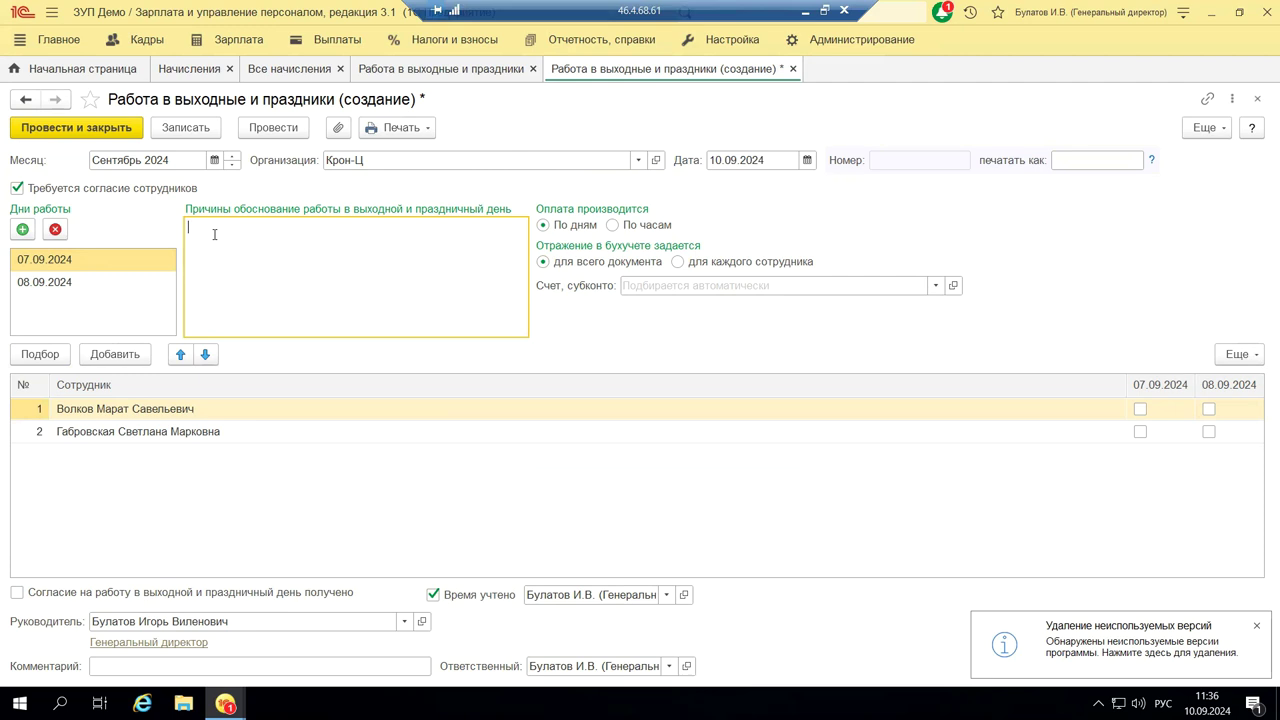
{"action": "type", "text": "Производственная необходимость"}
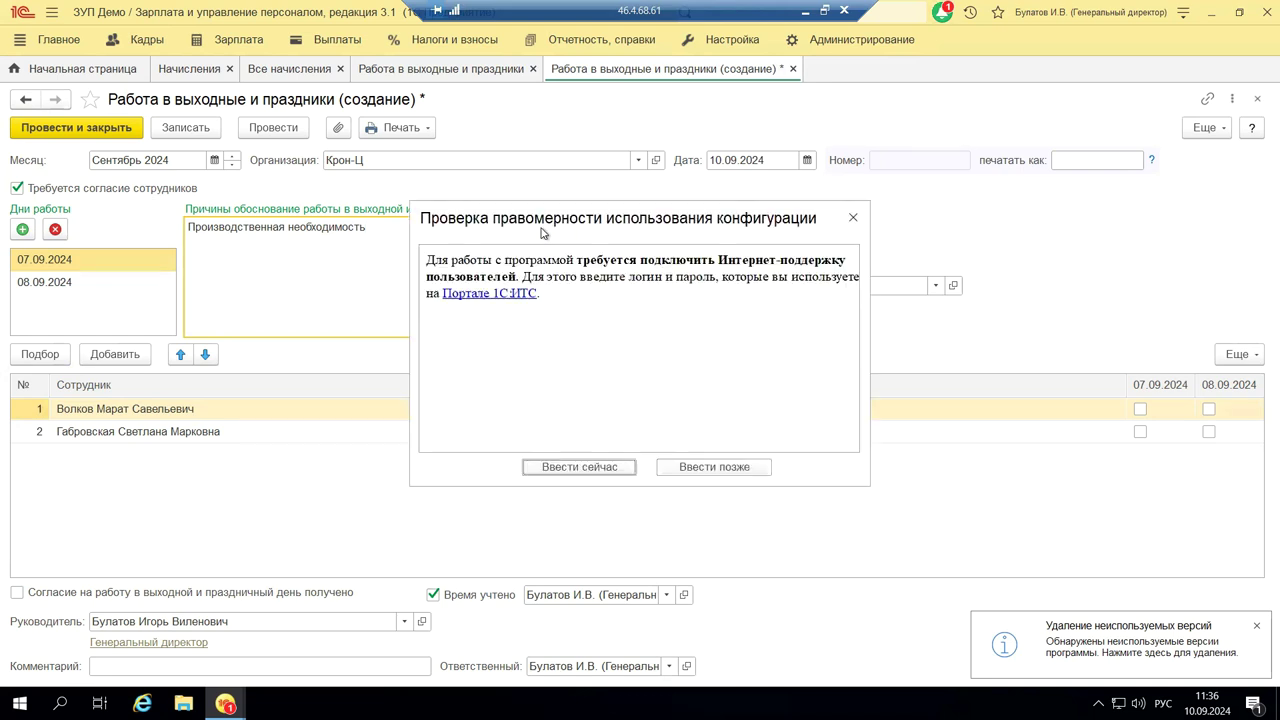
{"action": "left_click", "coordinate": [853, 217]}
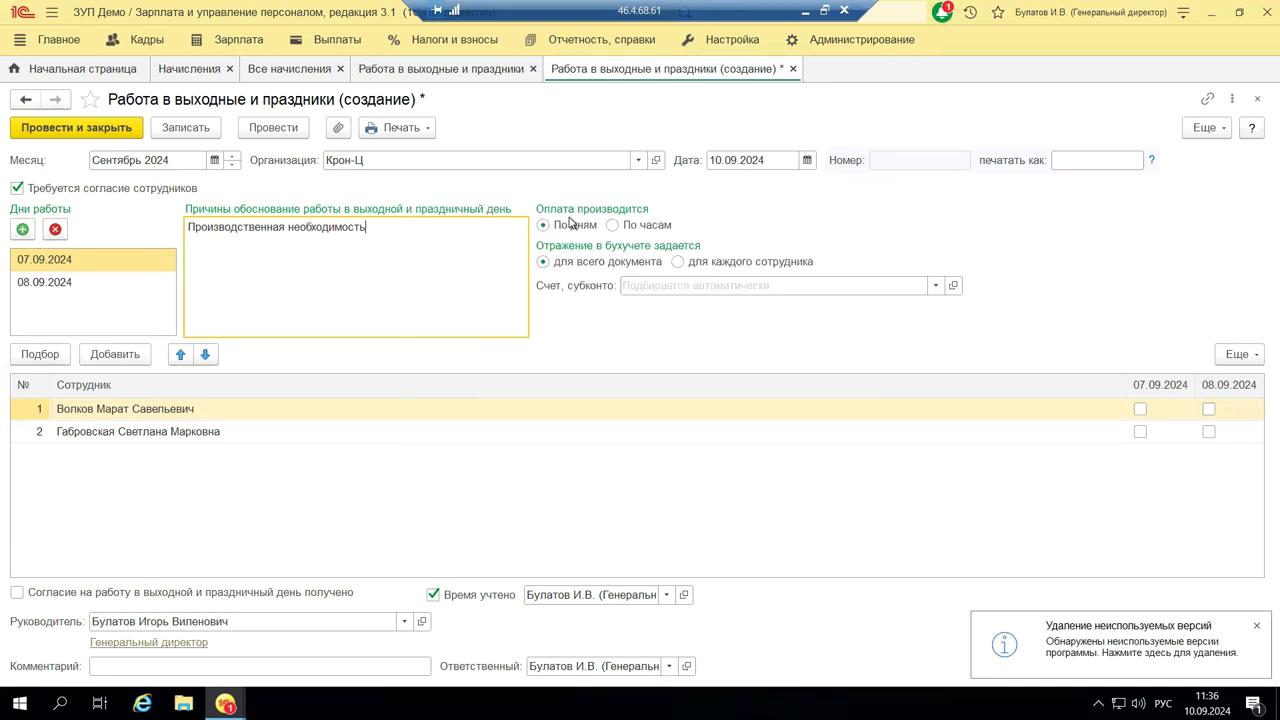
{"action": "left_click", "coordinate": [609, 226]}
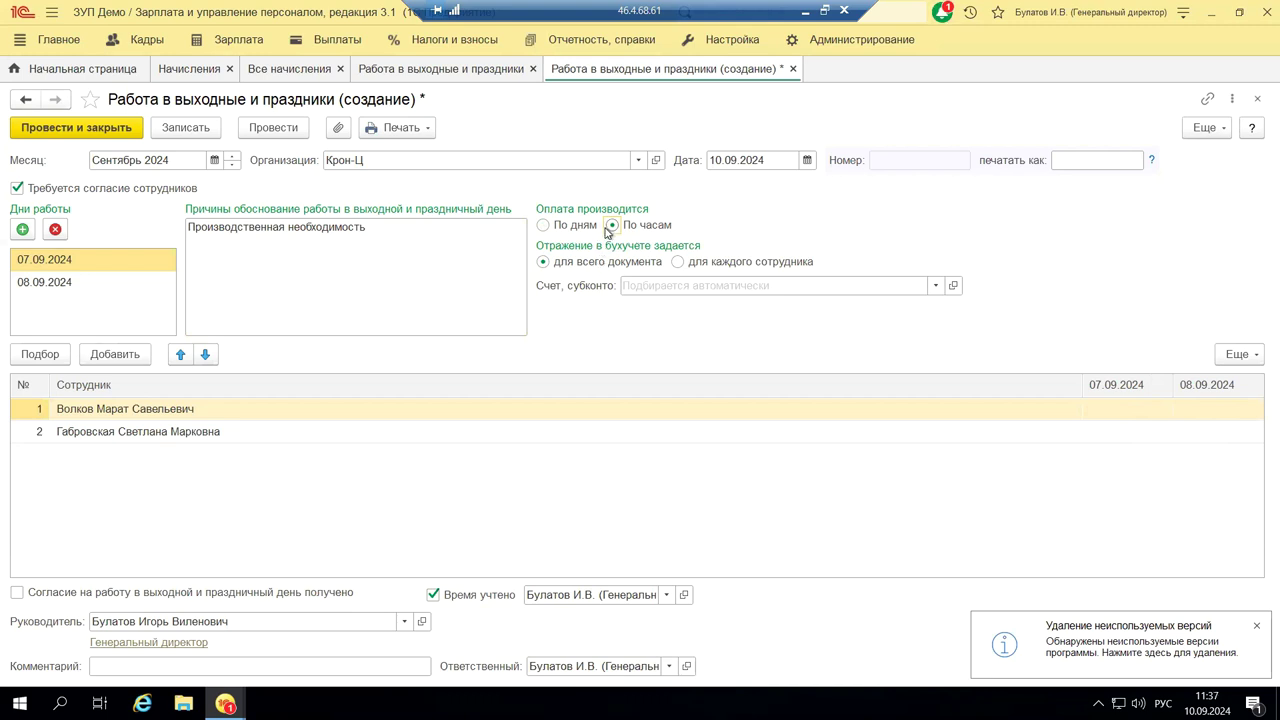
{"action": "left_click", "coordinate": [543, 225]}
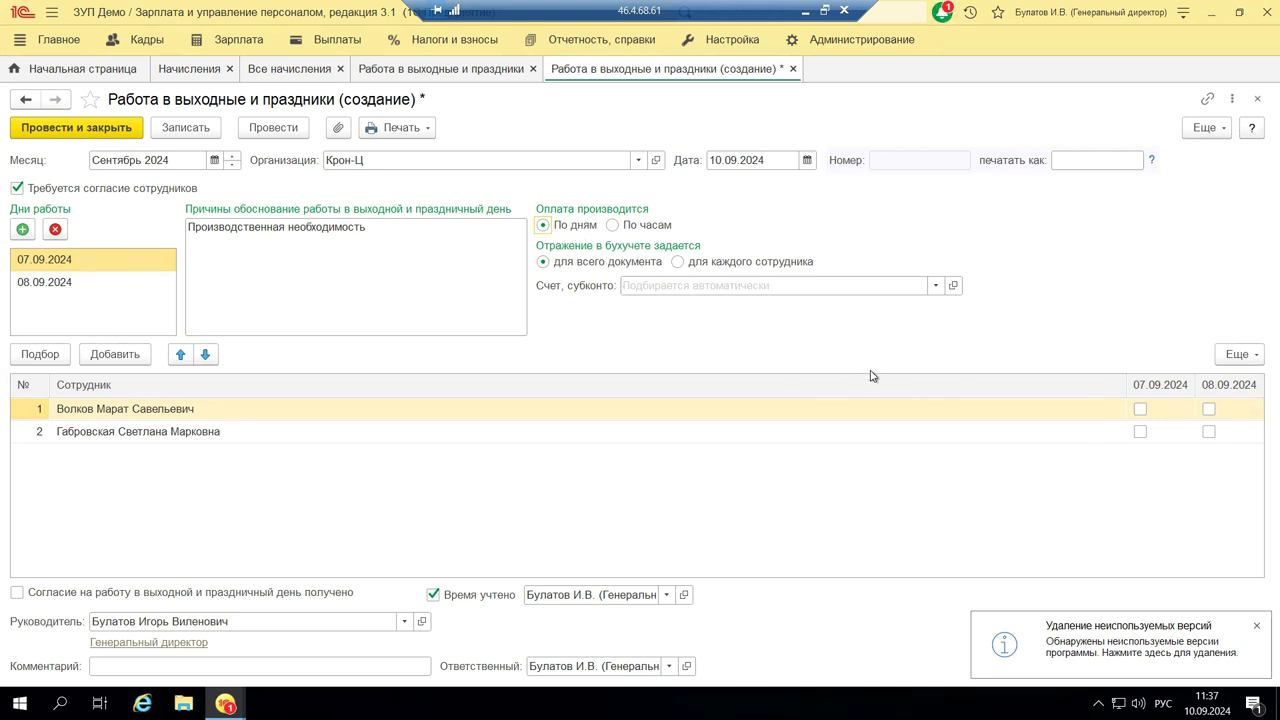
Step: Mark both dates for the first employee and 07.09.2024 for the second, and record that consent to weekend work was received
{"action": "left_click", "coordinate": [1142, 411]}
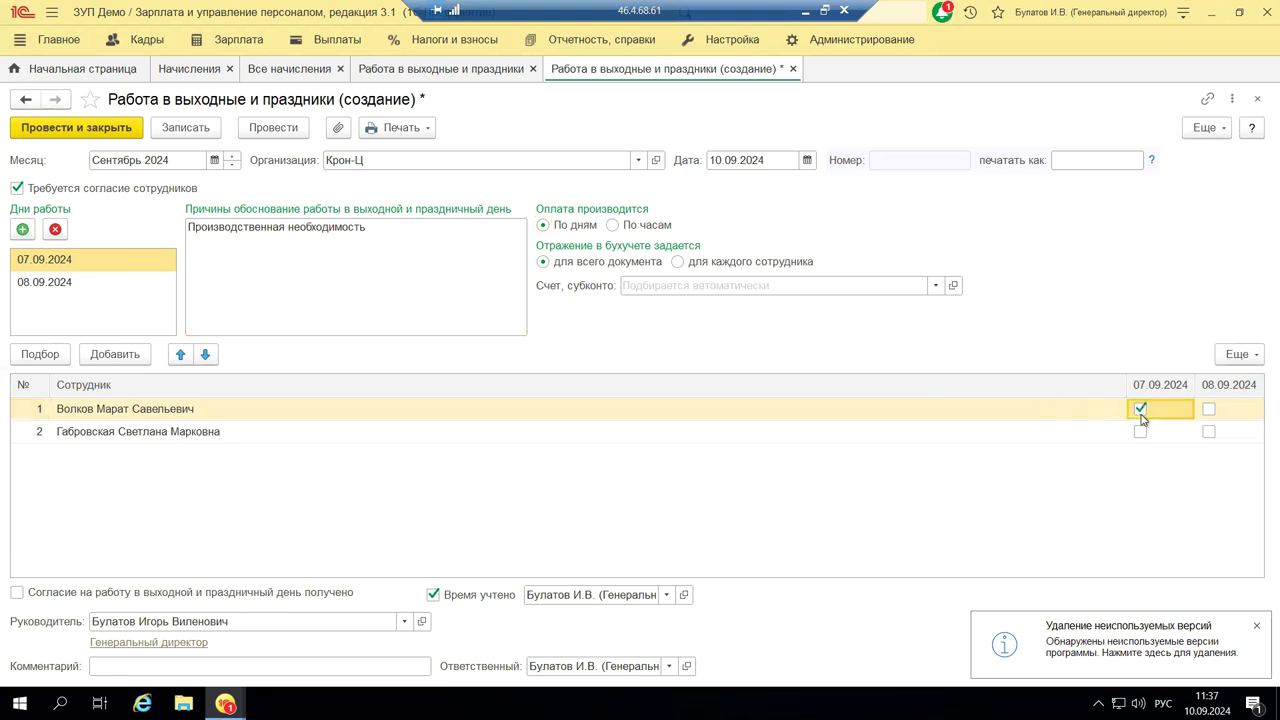
{"action": "left_click", "coordinate": [1211, 412]}
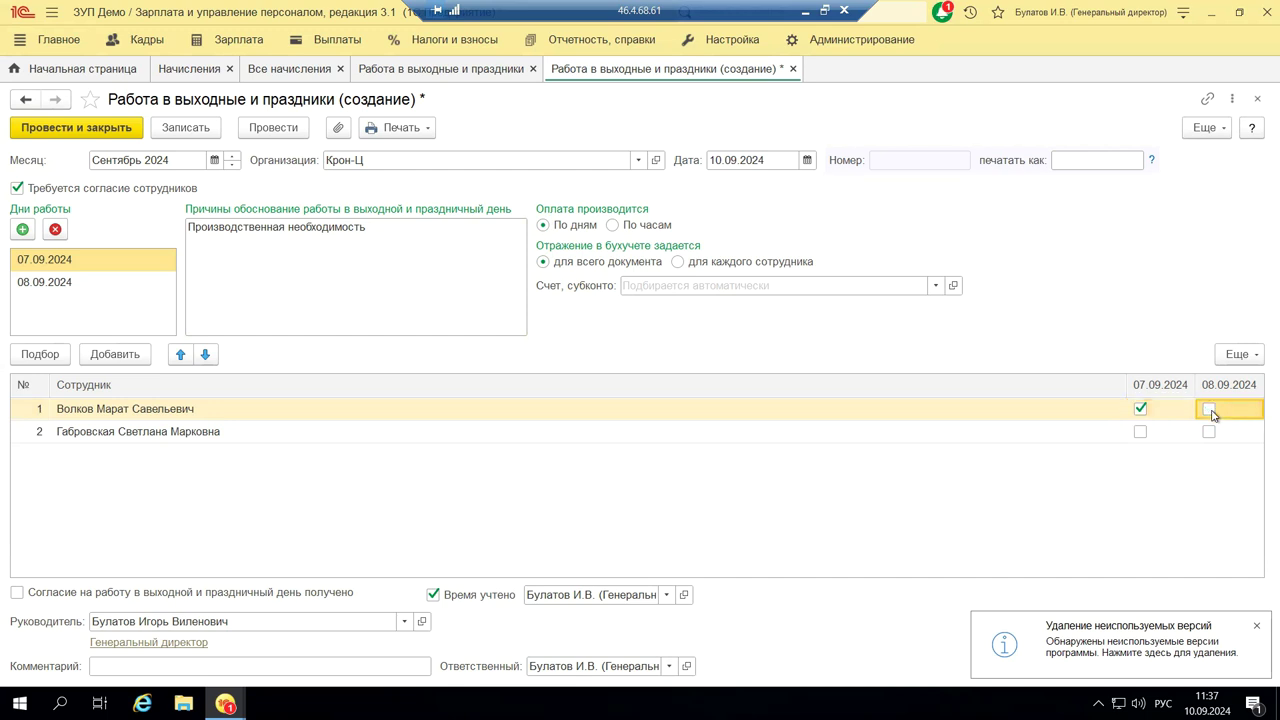
{"action": "left_click", "coordinate": [1141, 433]}
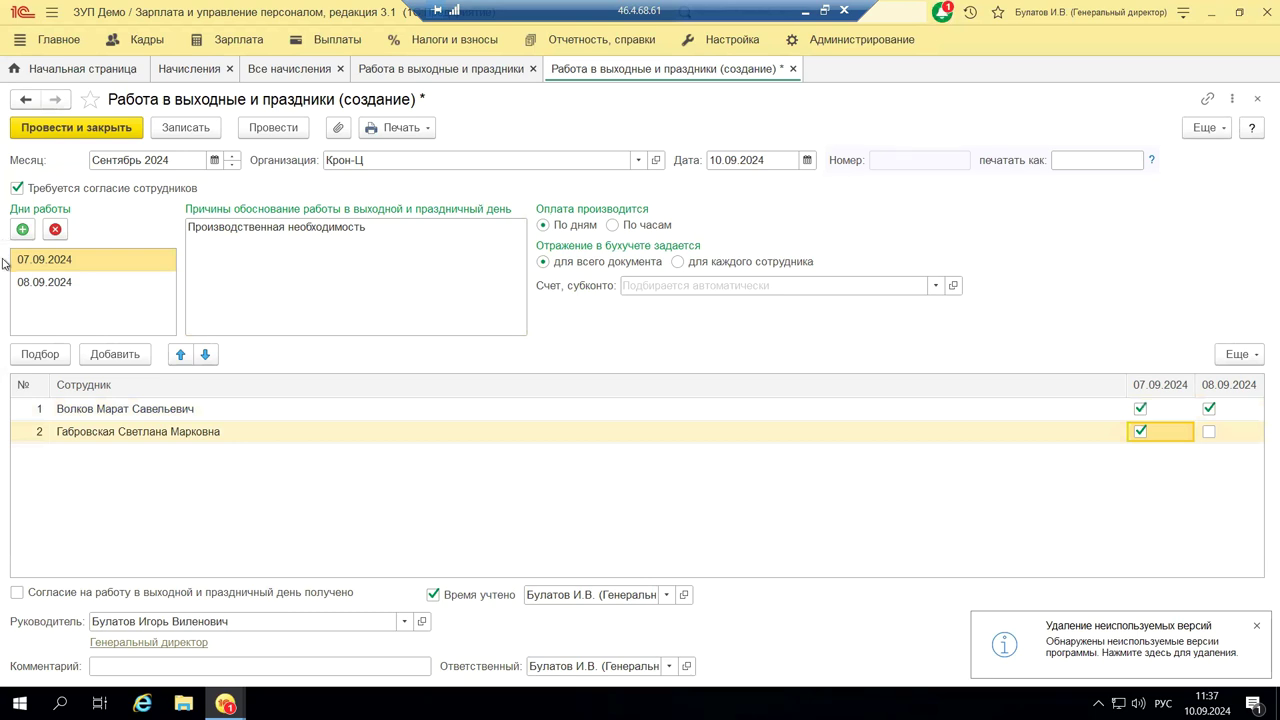
{"action": "left_click", "coordinate": [16, 592]}
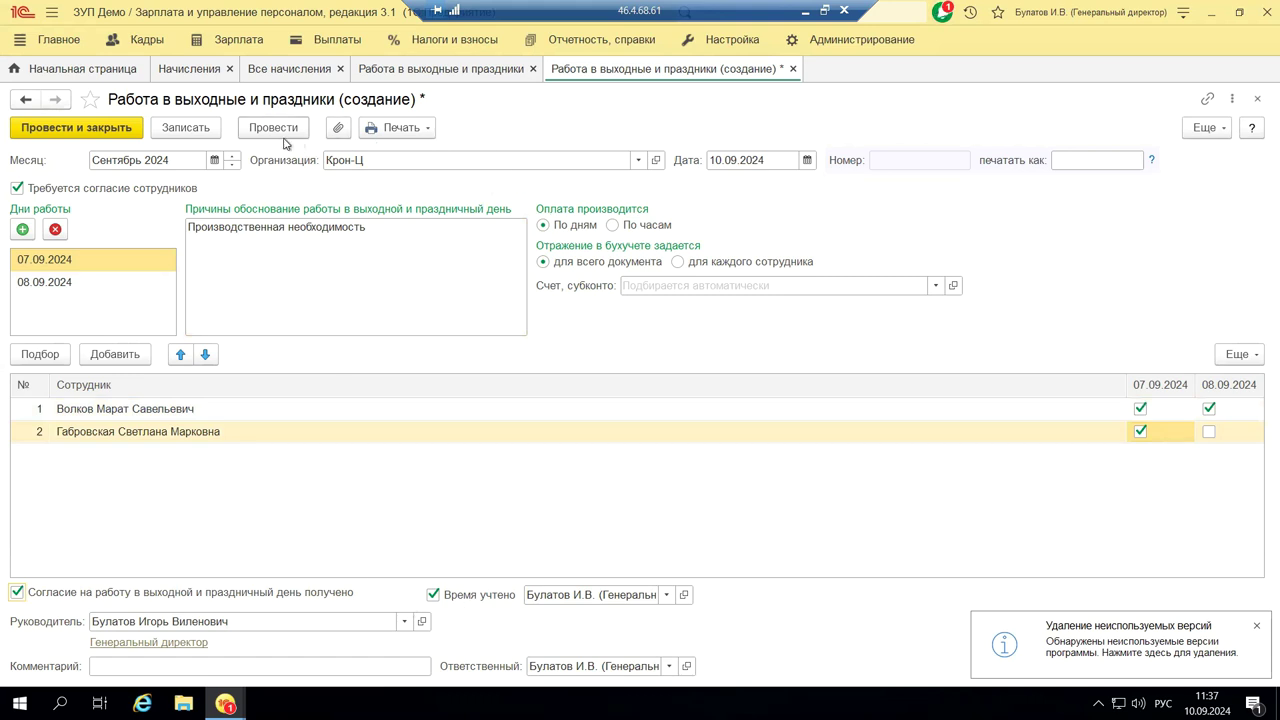
Step: Post the weekend work document, review its "Приказ о работе в выходной (праздничный день)" print form and close the form
{"action": "left_click", "coordinate": [245, 132]}
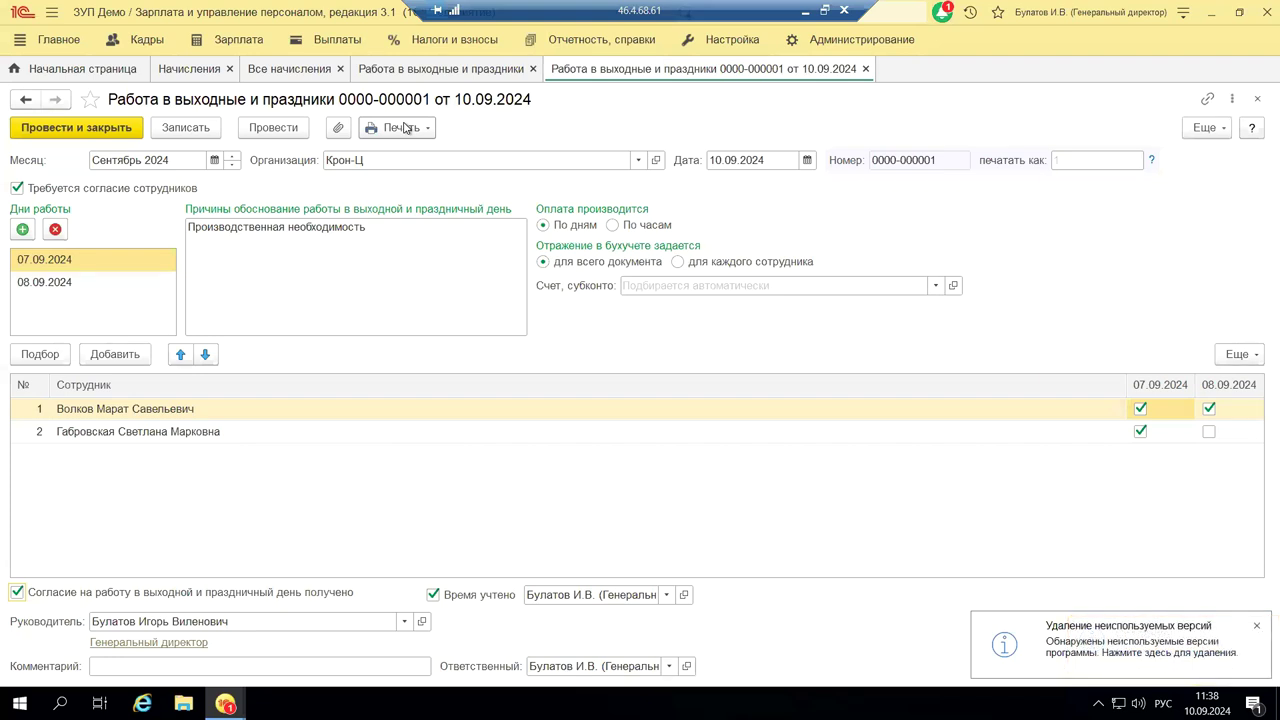
{"action": "left_click", "coordinate": [405, 128]}
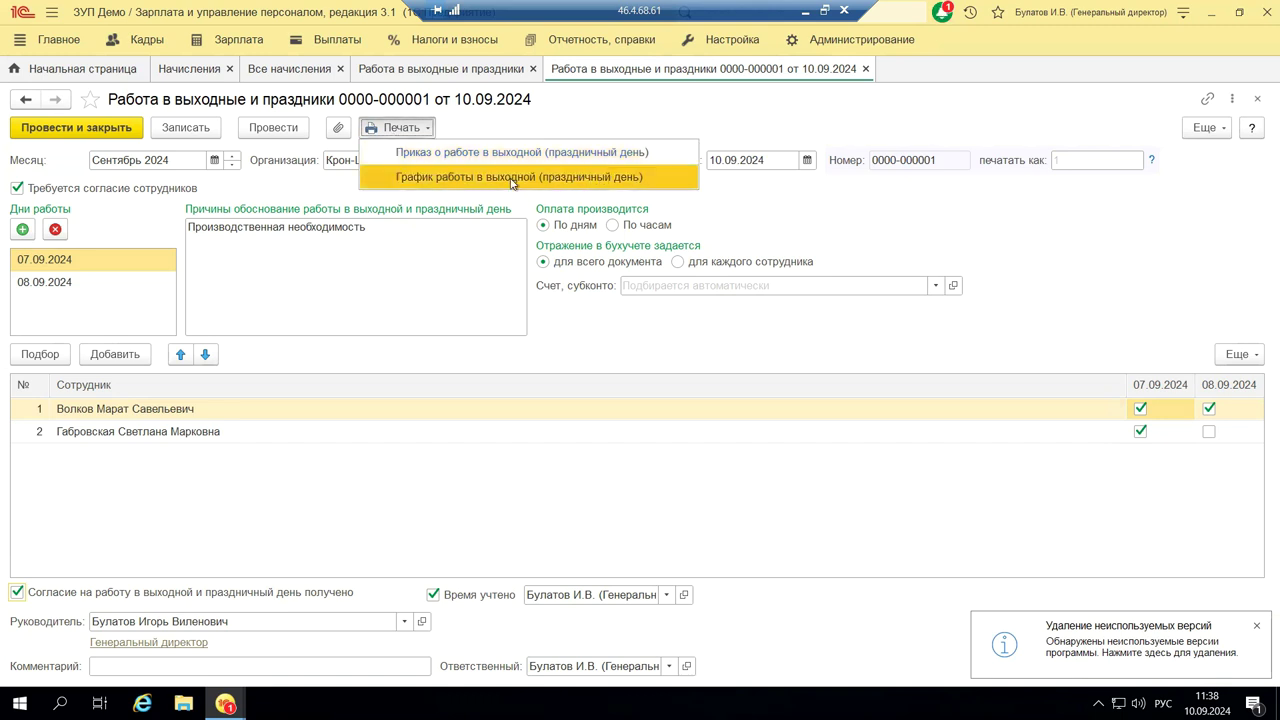
{"action": "left_click", "coordinate": [500, 153]}
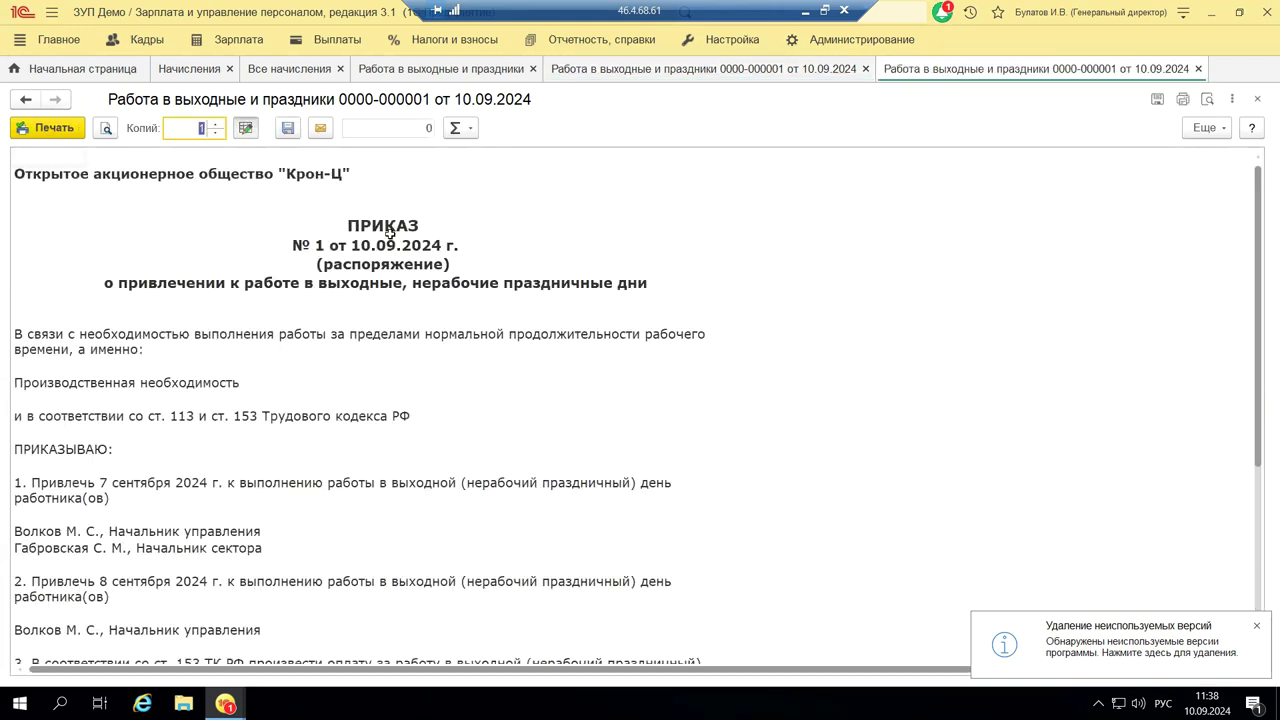
{"action": "scroll", "coordinate": [298, 350], "scroll_direction": "down", "scroll_amount": 6}
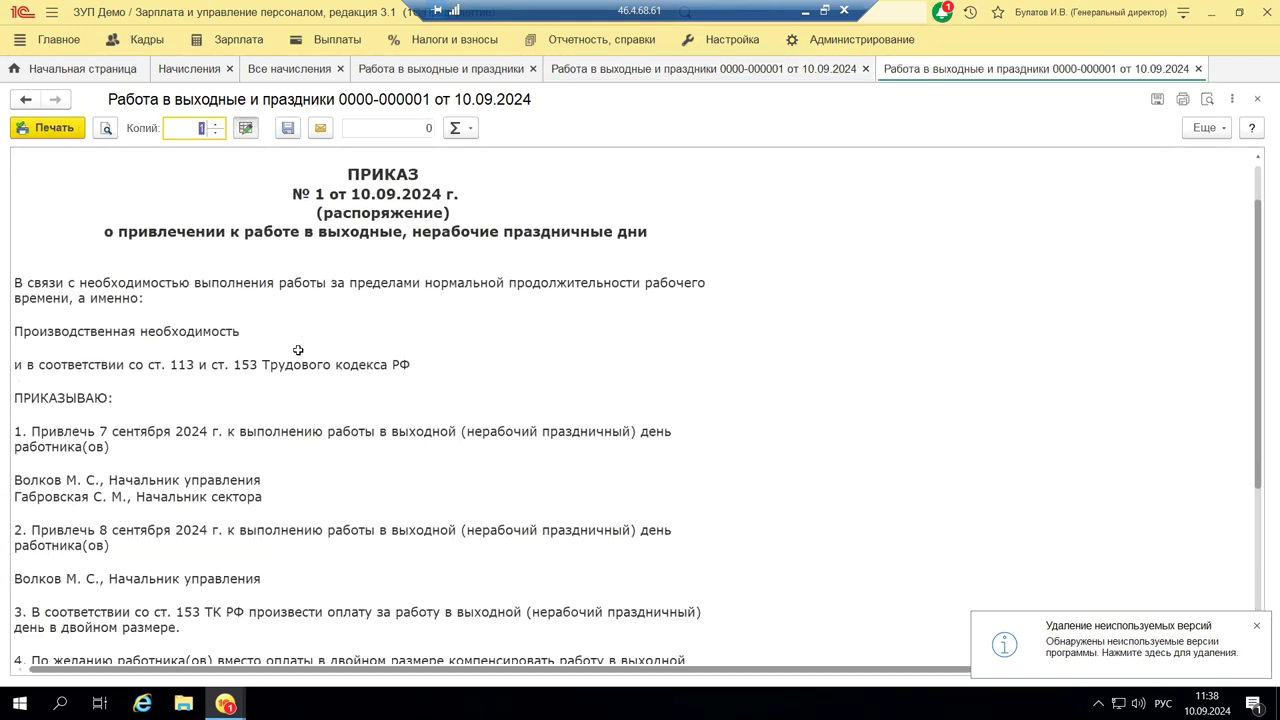
{"action": "scroll", "coordinate": [298, 350], "scroll_direction": "up", "scroll_amount": 6}
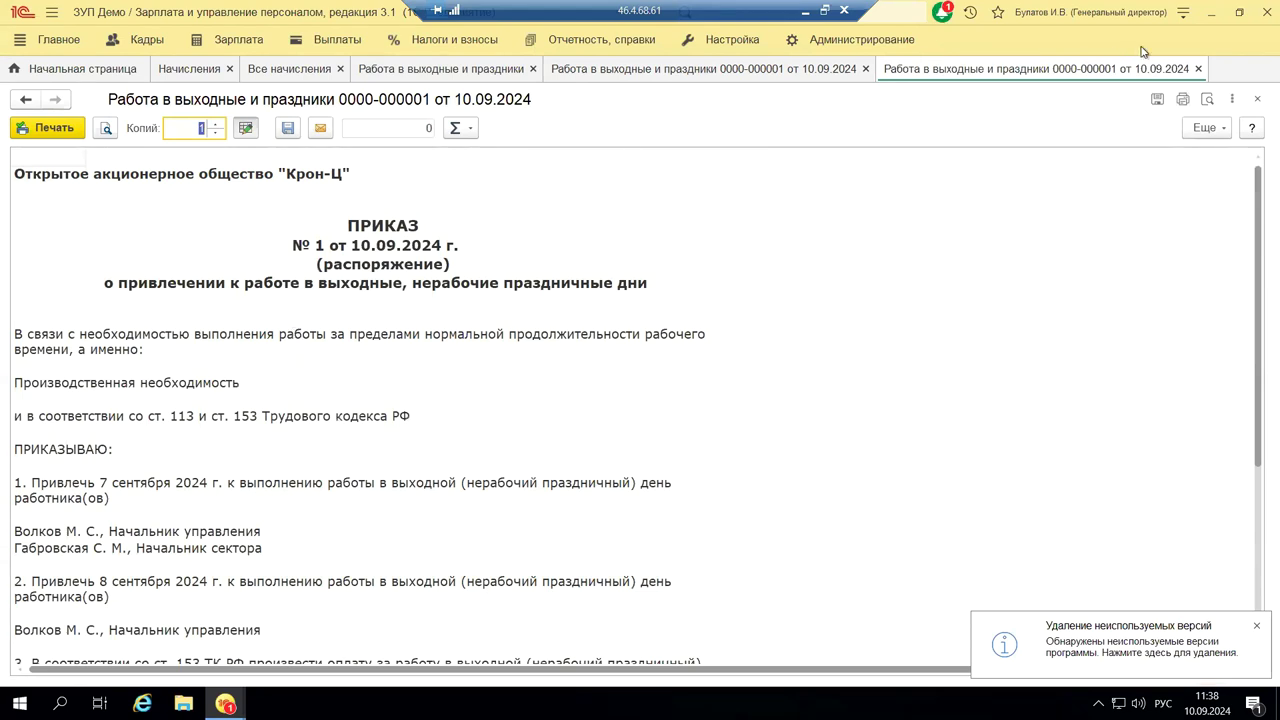
{"action": "left_click", "coordinate": [1257, 98]}
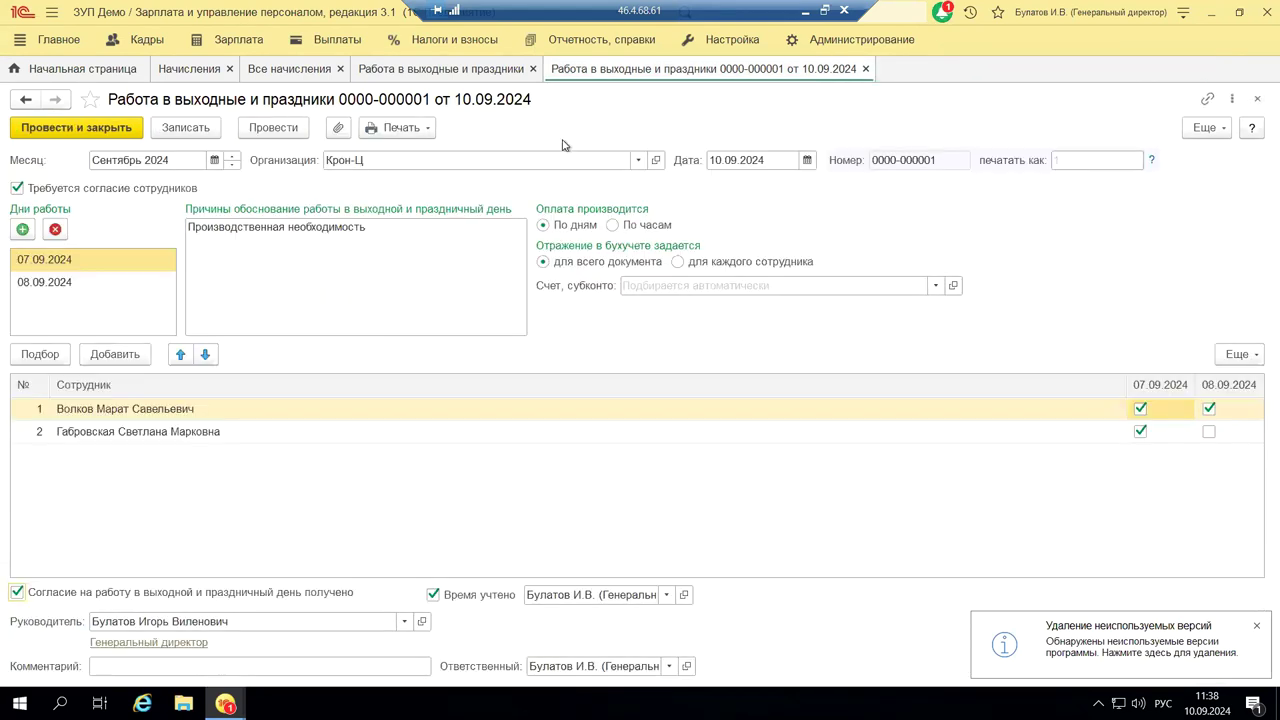
Step: View the "График работы в выходной (праздничный день)" print form, close it, and post and close the document
{"action": "left_click", "coordinate": [412, 128]}
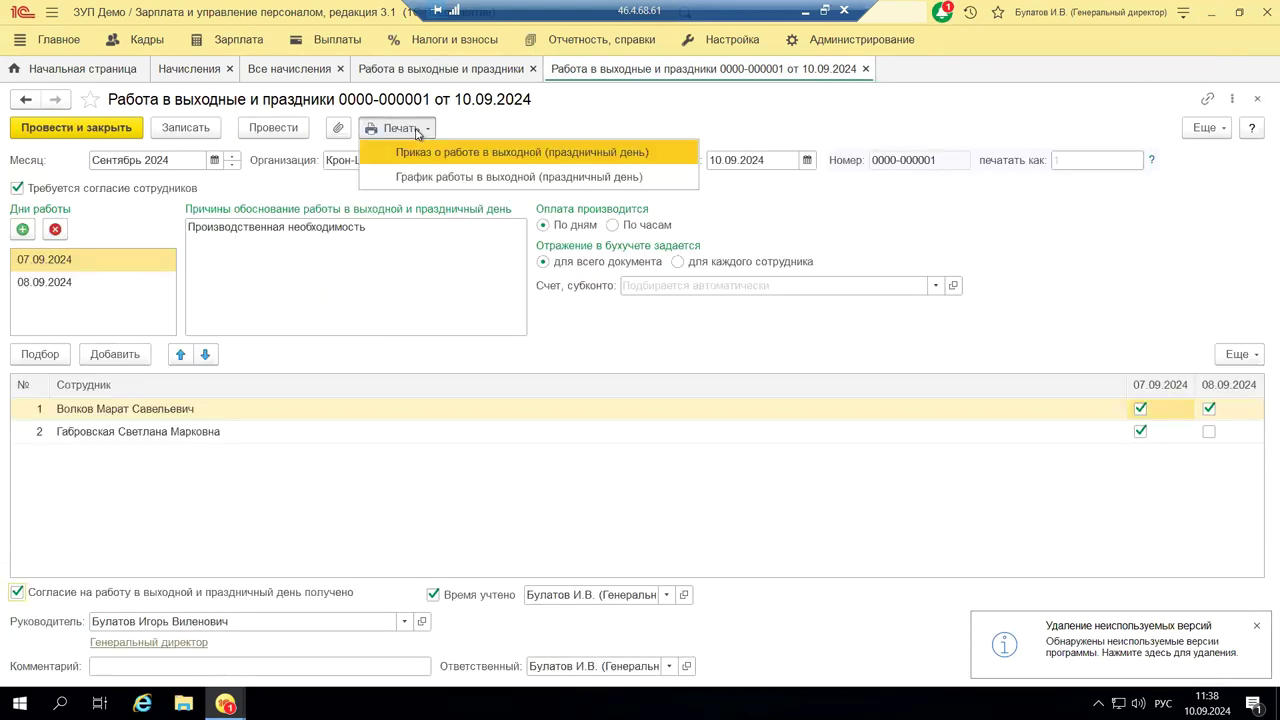
{"action": "left_click", "coordinate": [408, 175]}
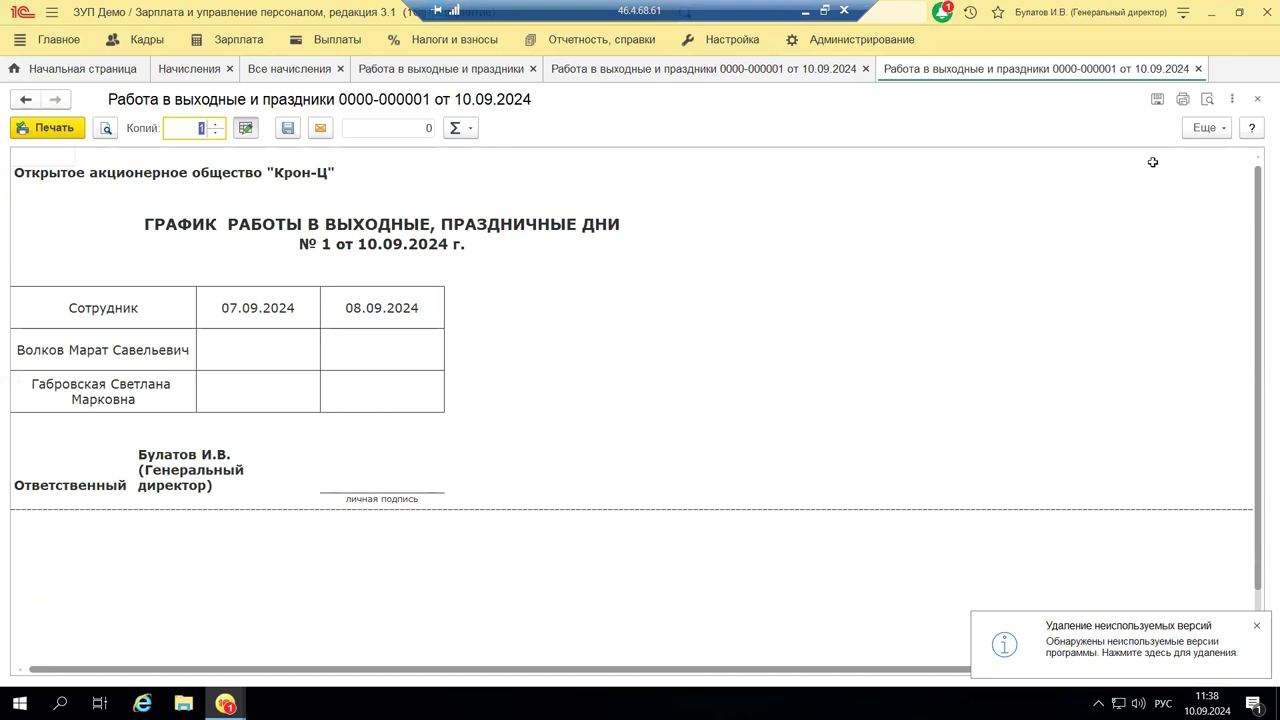
{"action": "left_click", "coordinate": [1258, 100]}
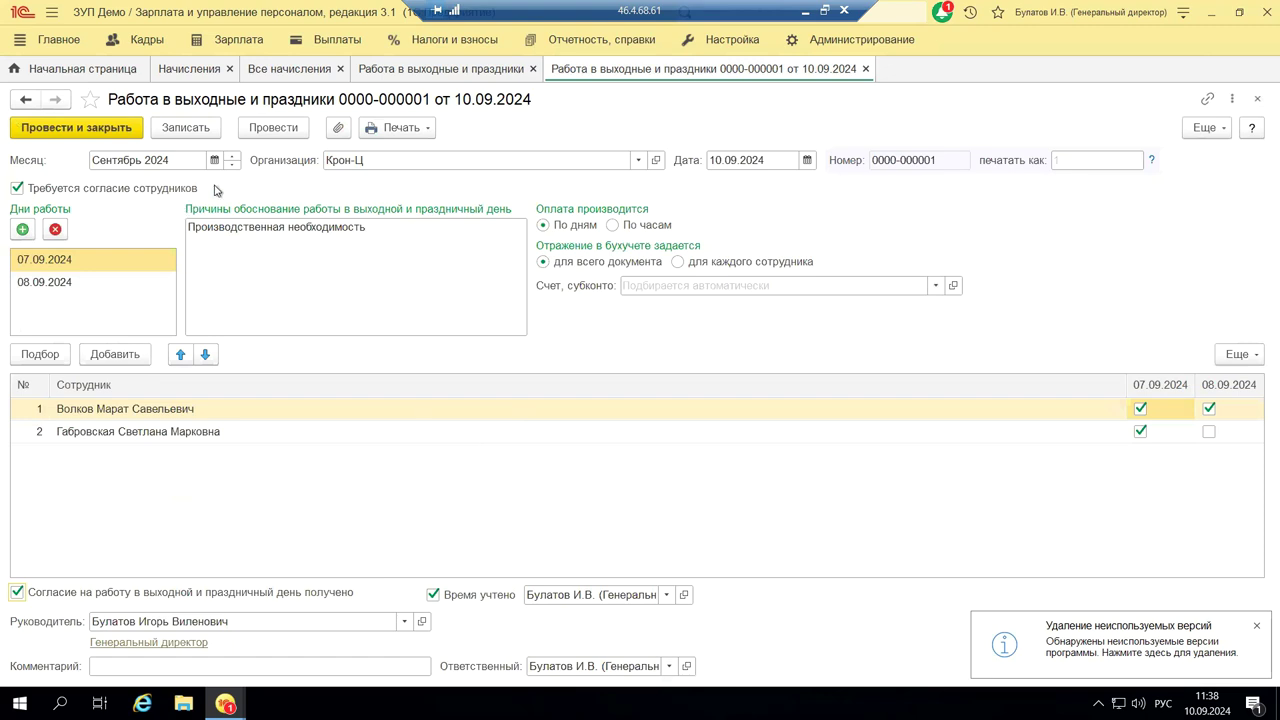
{"action": "left_click", "coordinate": [46, 130]}
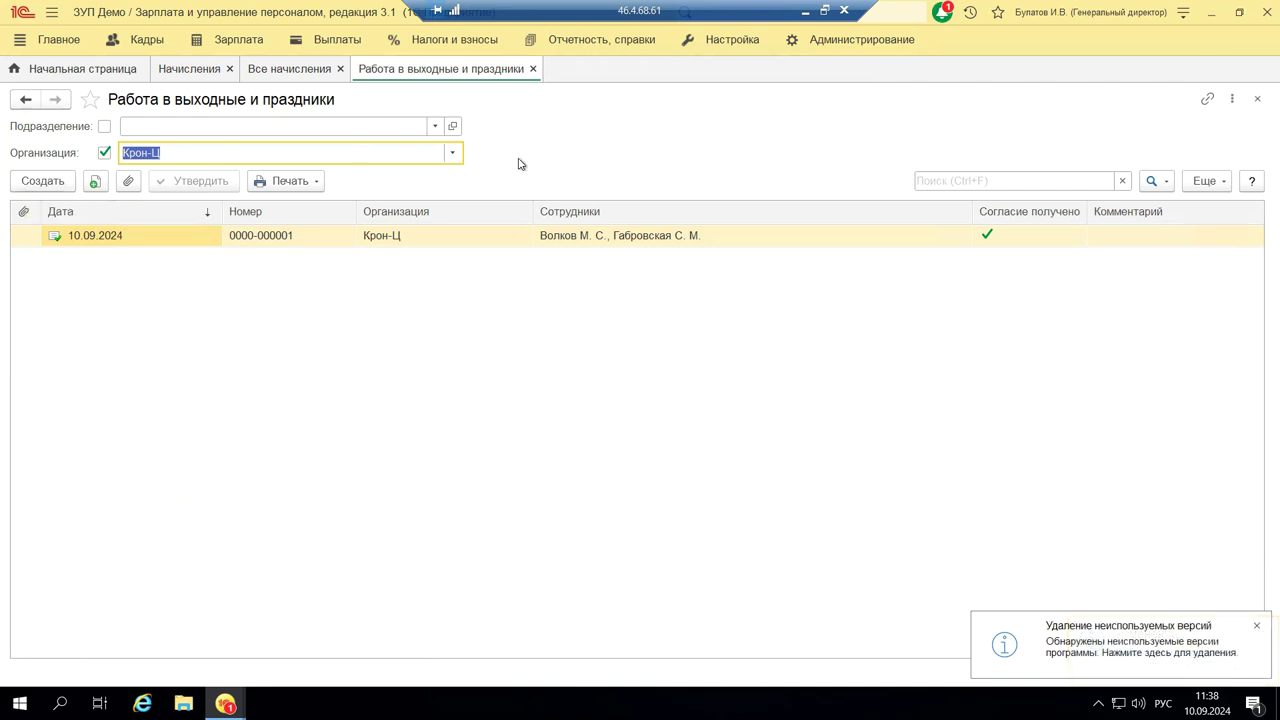
Step: Close the "Работа в выходные и праздники" list and return to the list of all accruals
{"action": "left_click", "coordinate": [1259, 100]}
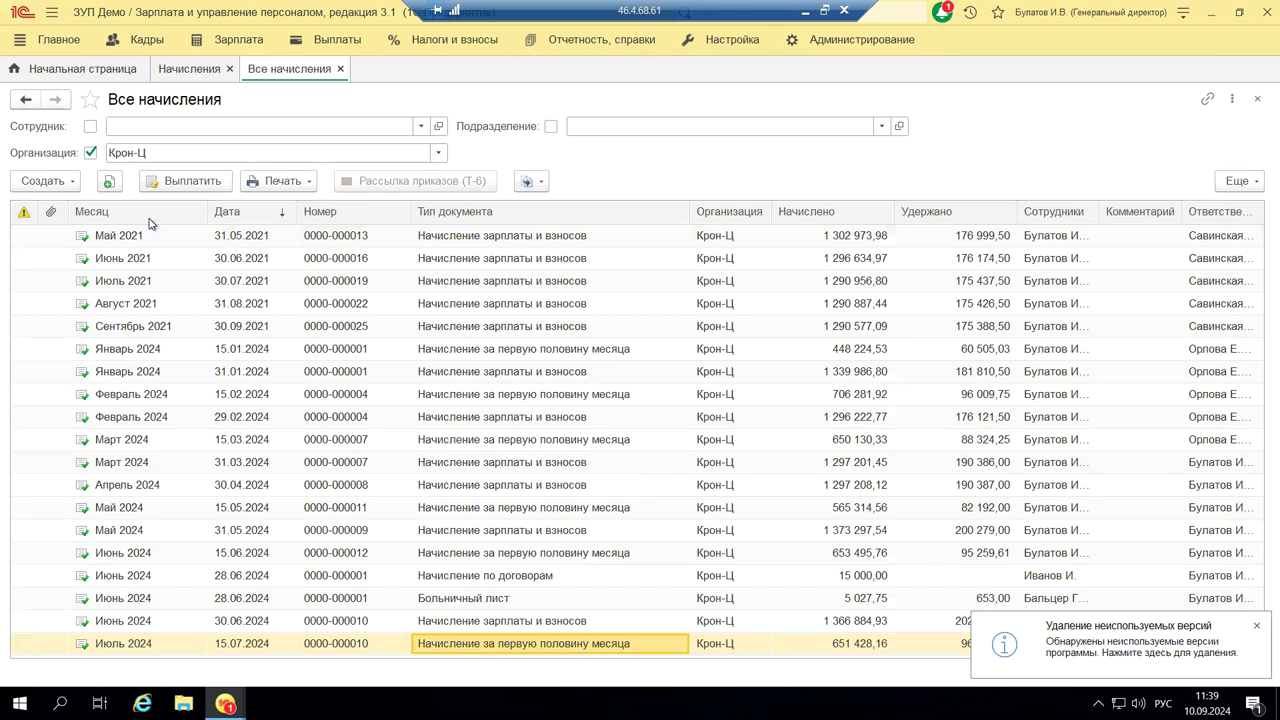
{"action": "left_click", "coordinate": [41, 184]}
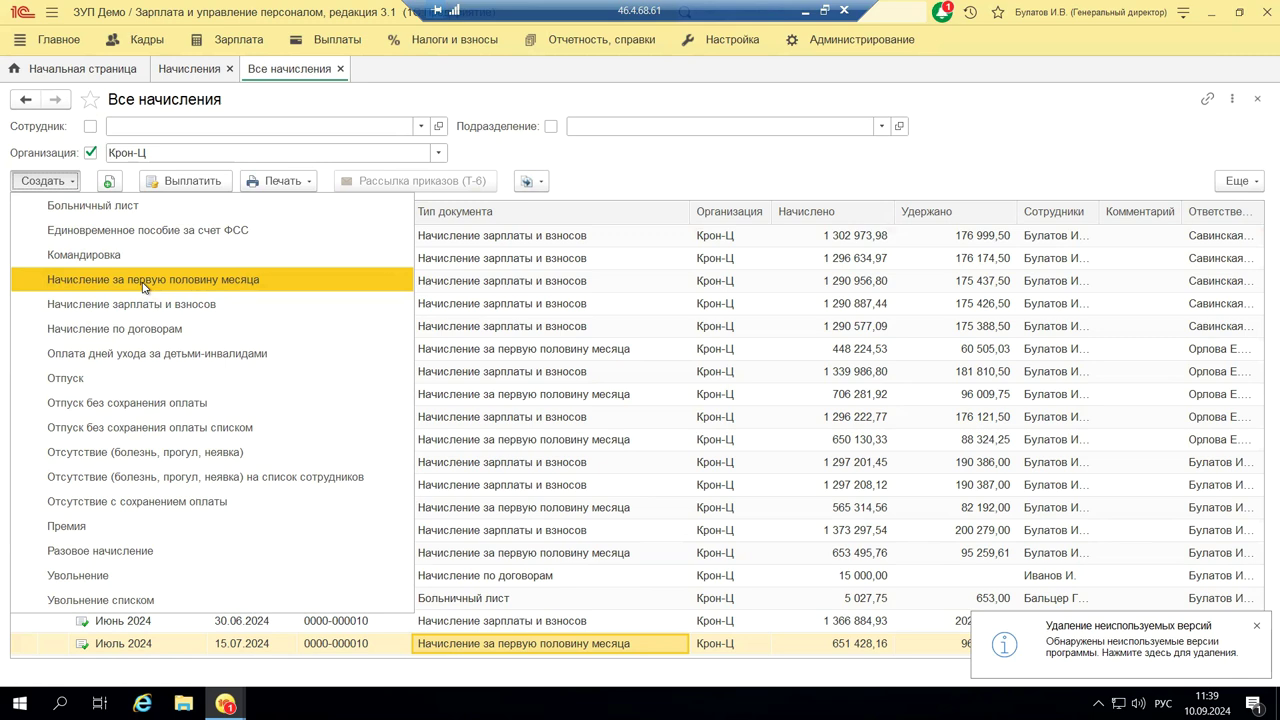
{"action": "left_click", "coordinate": [249, 44]}
{"action": "scroll", "coordinate": [160, 207], "scroll_direction": "up", "scroll_amount": 2}
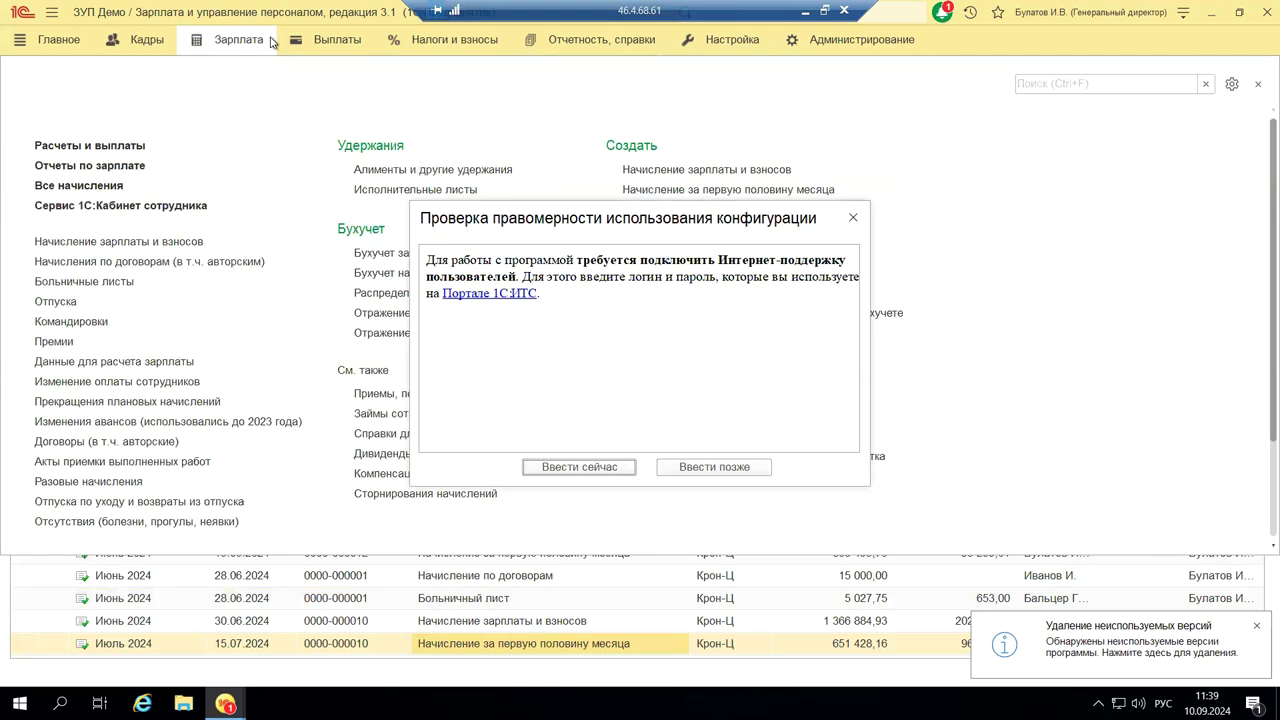
{"action": "left_click", "coordinate": [853, 217]}
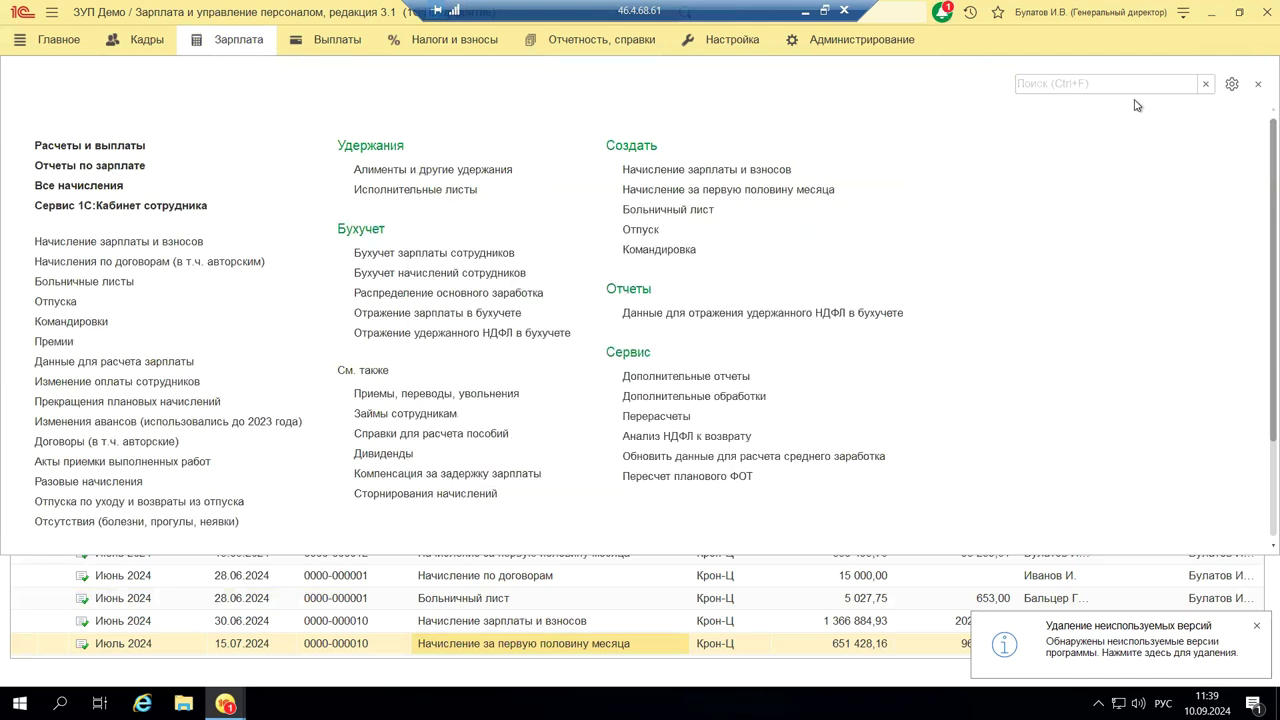
{"action": "left_click", "coordinate": [1258, 84]}
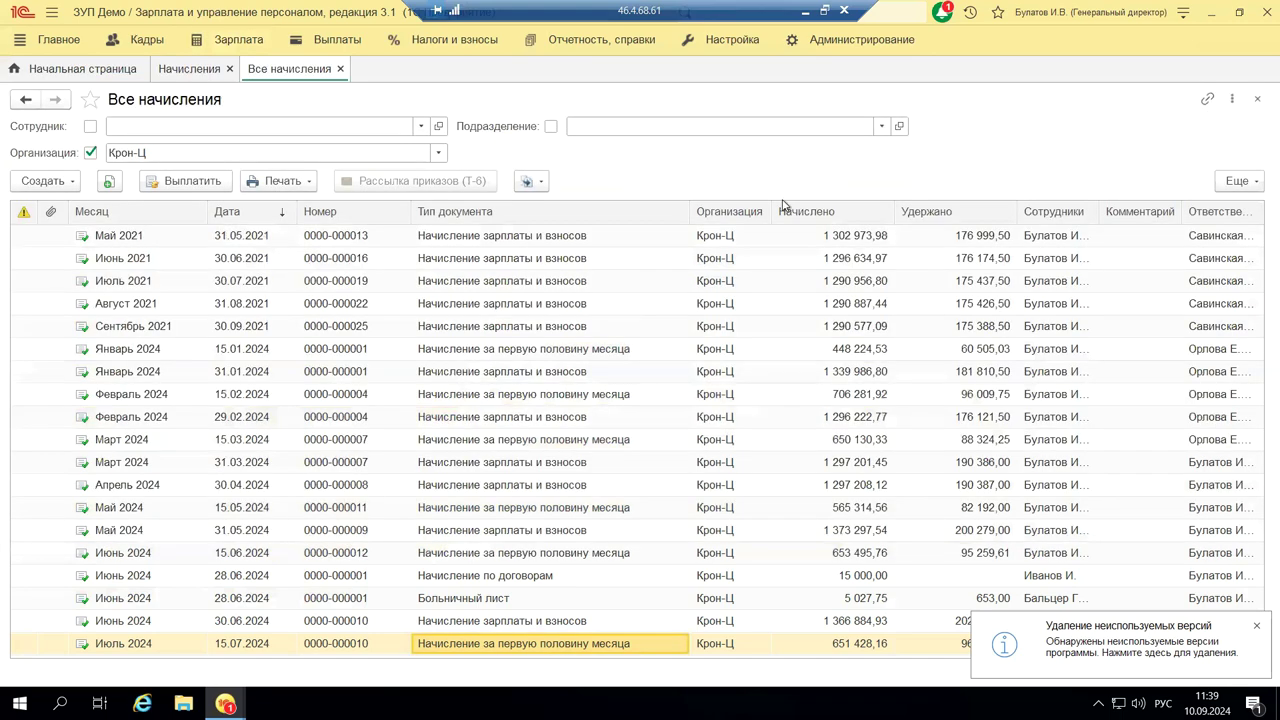
Step: Create a "Начисление за первую половину месяца" document for Сентябрь 2024 in Крон-Ц and fill it automatically
{"action": "left_click", "coordinate": [35, 181]}
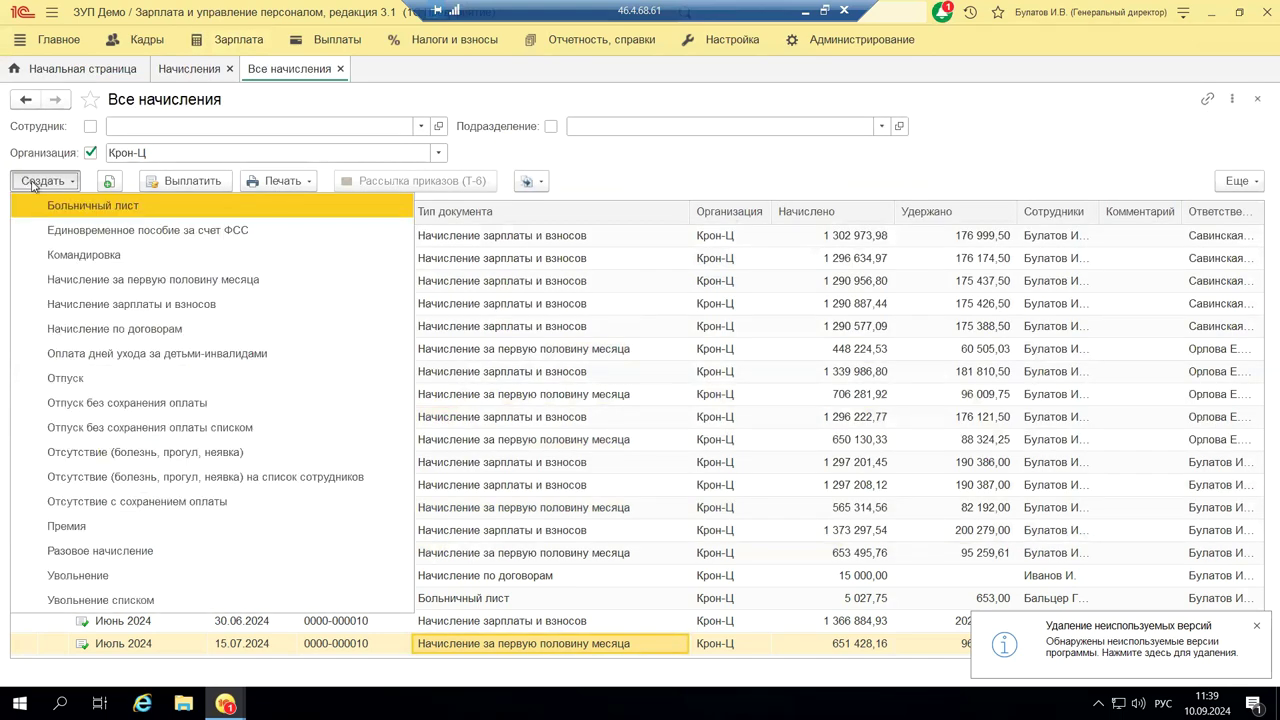
{"action": "left_click", "coordinate": [155, 279]}
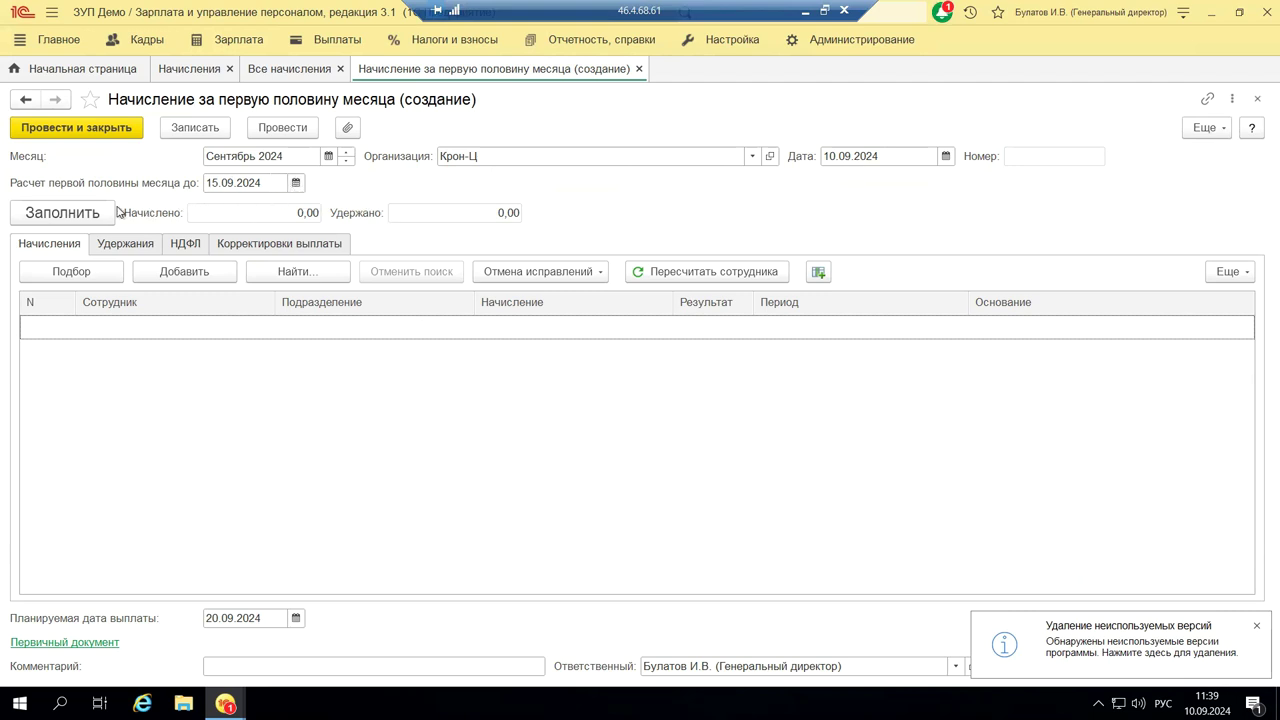
{"action": "left_click", "coordinate": [71, 215]}
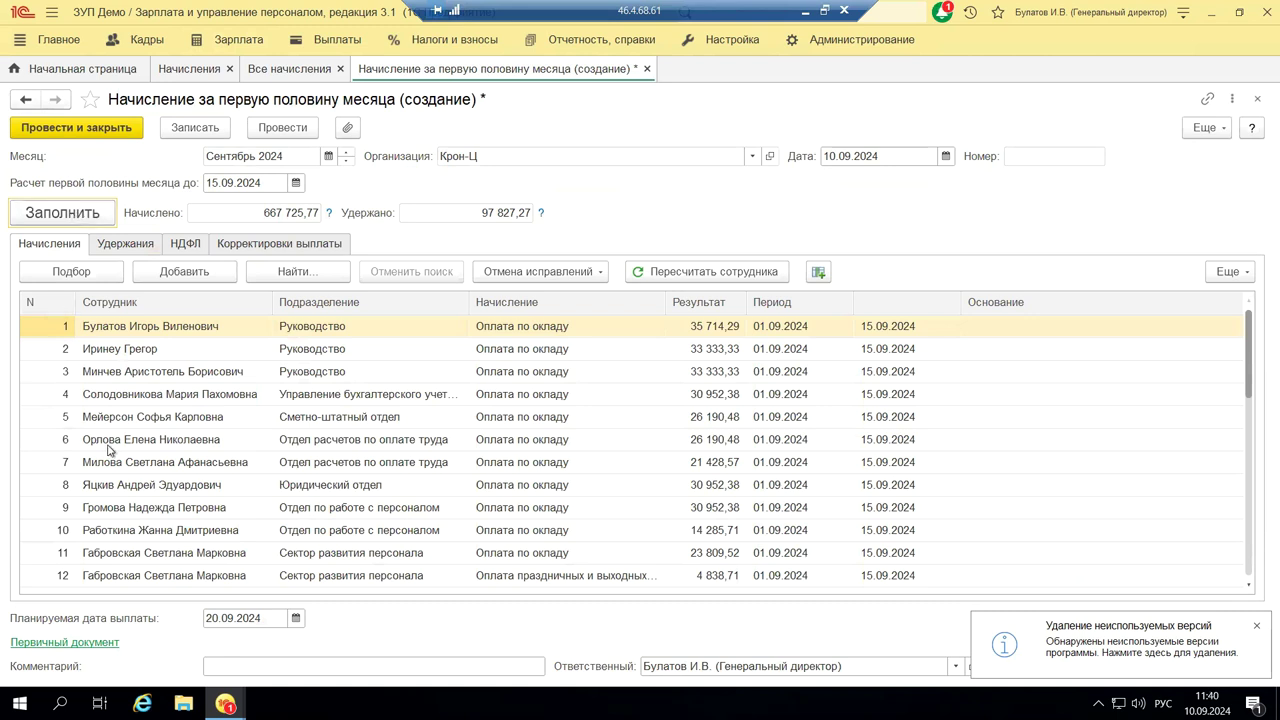
Step: Examine the filled document's accruals, including the weekend and holiday pay lines, then its deductions and НДФЛ
{"action": "scroll", "coordinate": [117, 455], "scroll_direction": "down", "scroll_amount": 1}
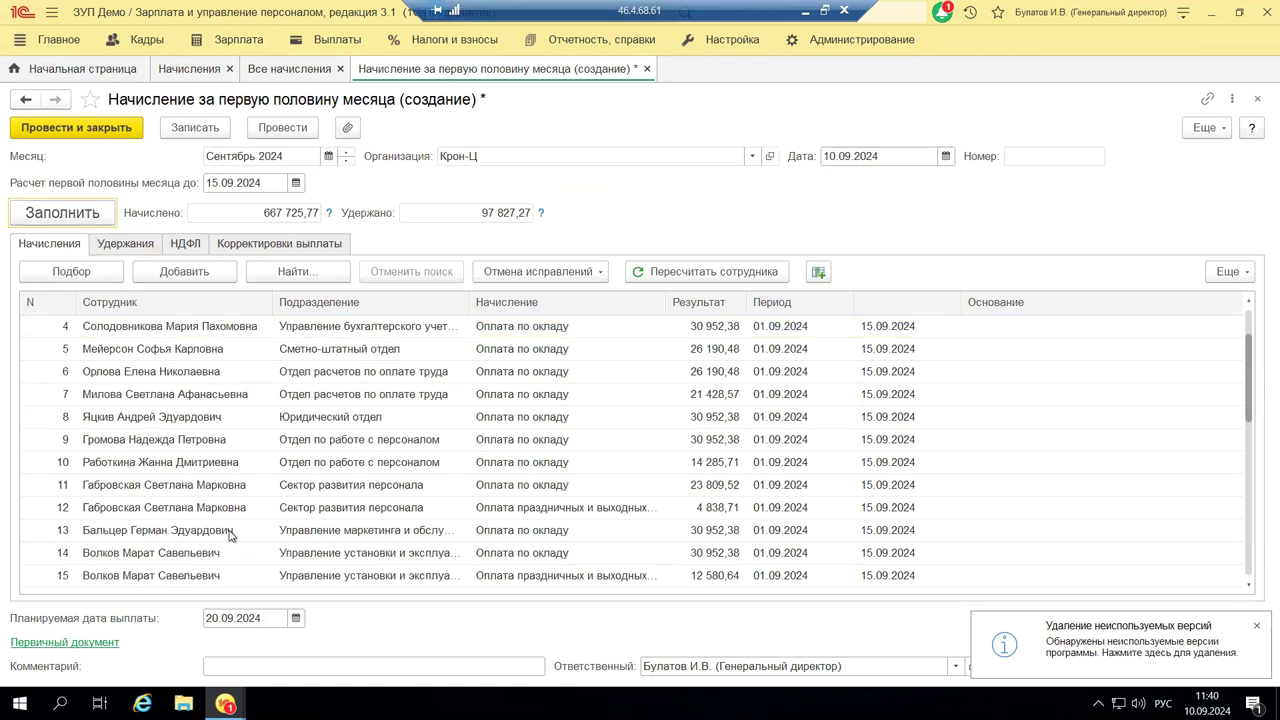
{"action": "left_click", "coordinate": [588, 512]}
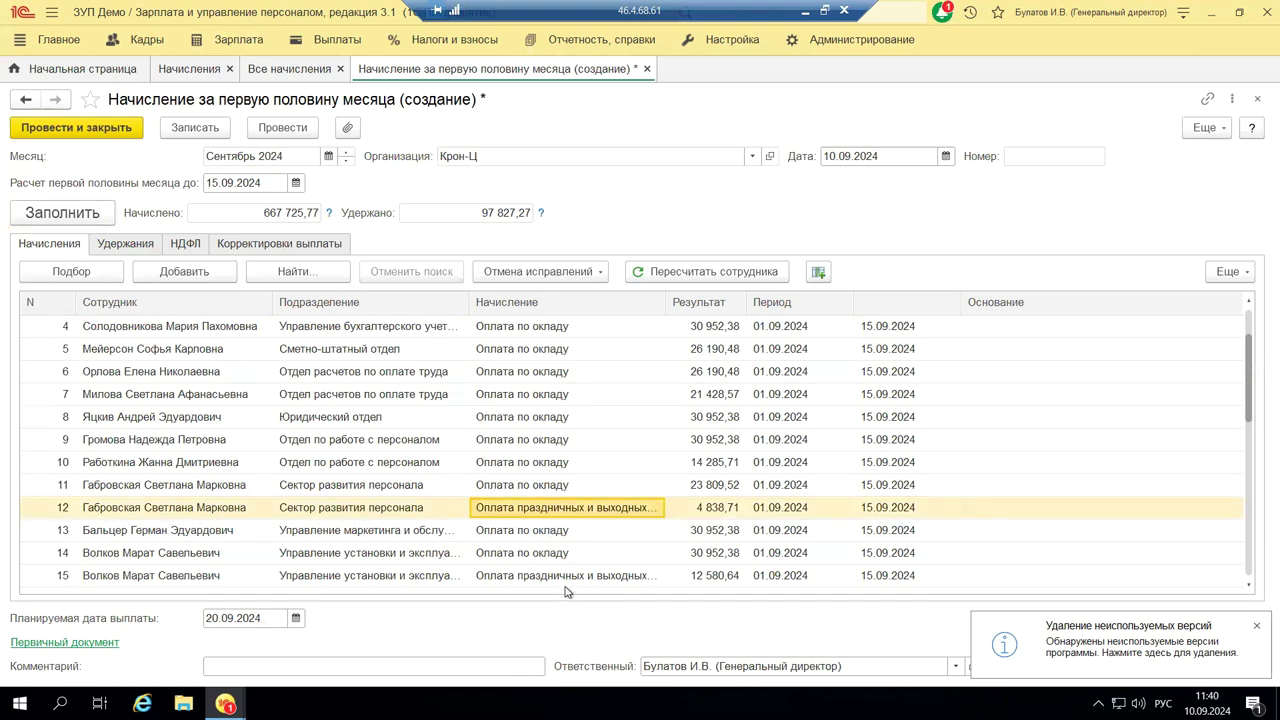
{"action": "scroll", "coordinate": [565, 580], "scroll_direction": "down", "scroll_amount": 3}
{"action": "scroll", "coordinate": [567, 578], "scroll_direction": "down", "scroll_amount": 1}
{"action": "scroll", "coordinate": [569, 577], "scroll_direction": "up", "scroll_amount": 2}
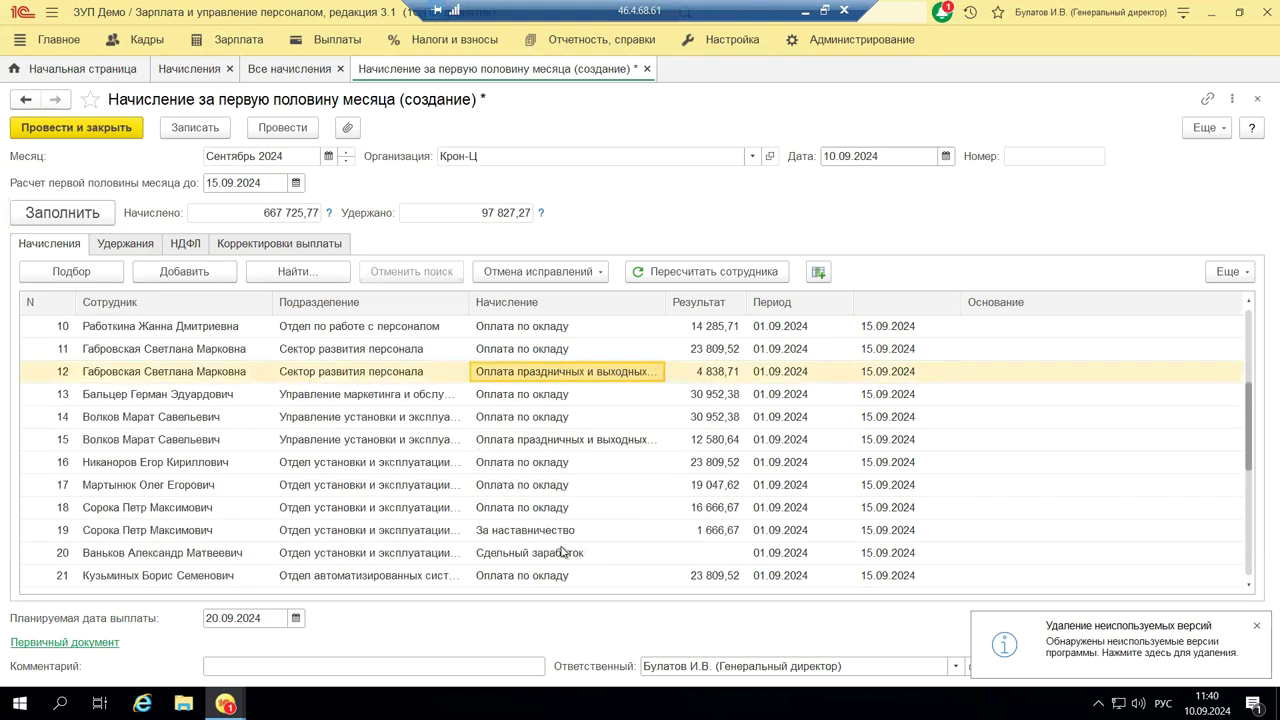
{"action": "scroll", "coordinate": [561, 552], "scroll_direction": "down", "scroll_amount": 4}
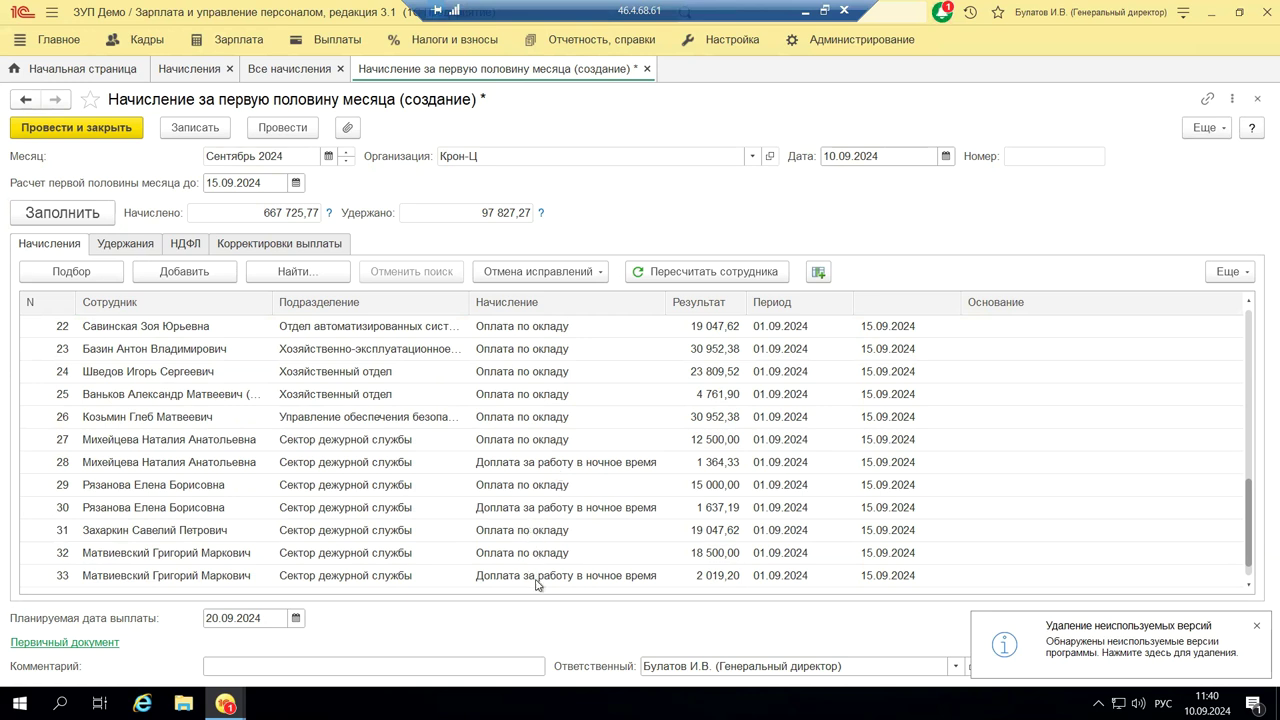
{"action": "scroll", "coordinate": [536, 586], "scroll_direction": "down", "scroll_amount": 1}
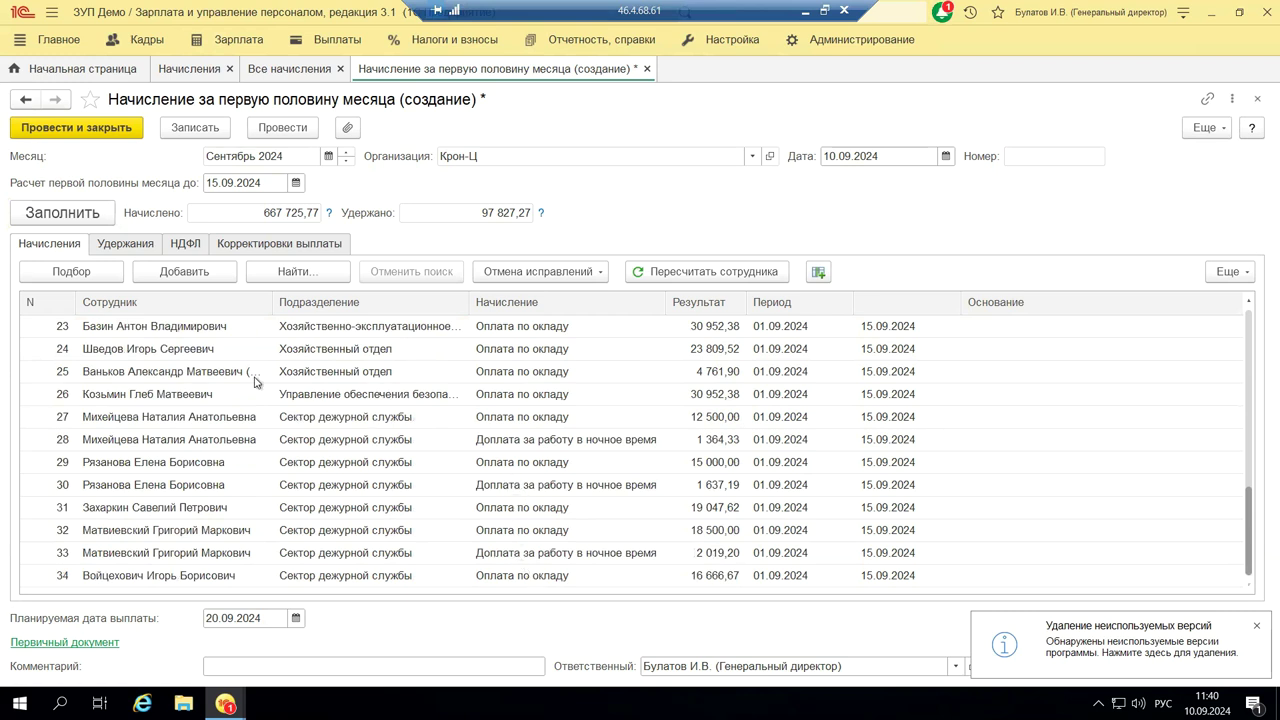
{"action": "left_click", "coordinate": [115, 248]}
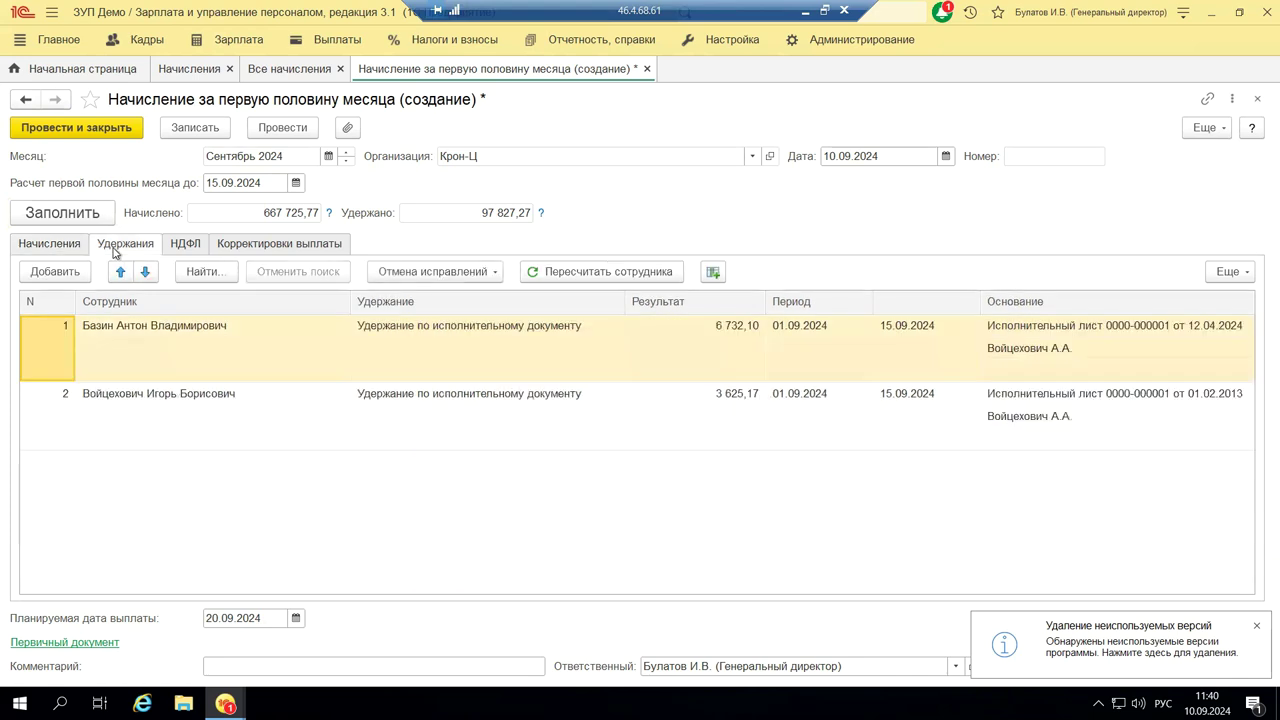
{"action": "left_click", "coordinate": [195, 250]}
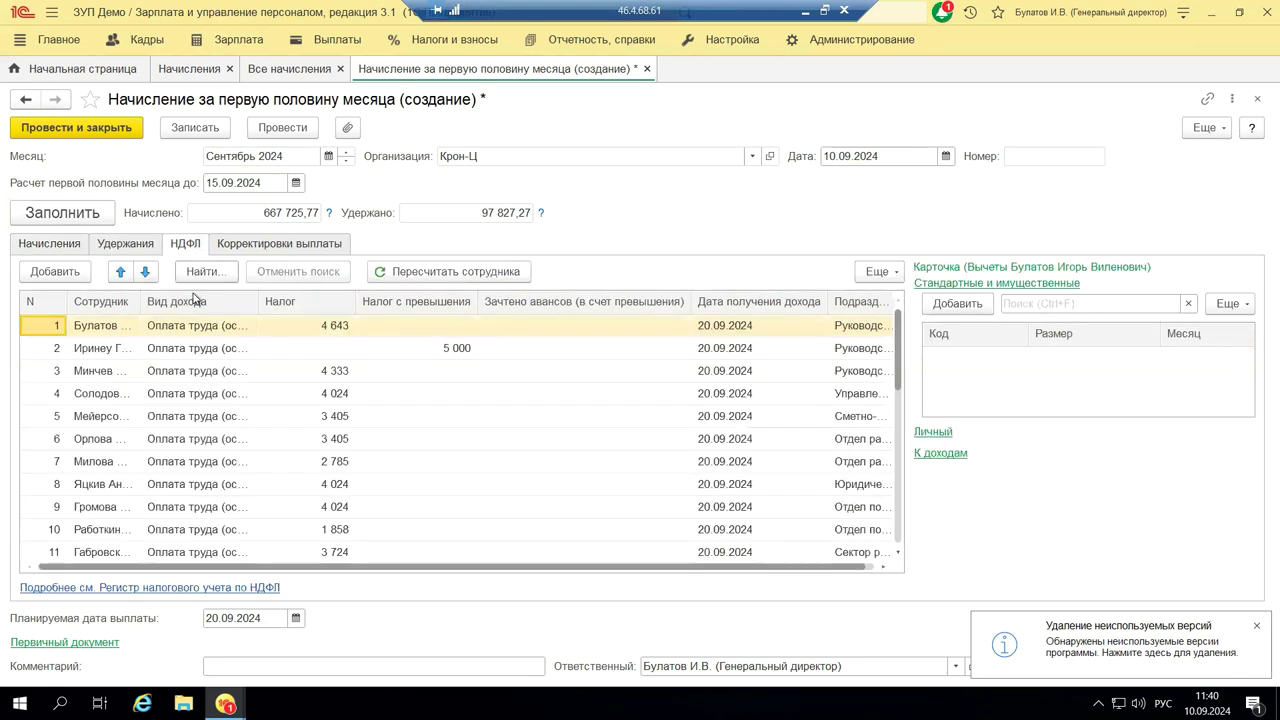
{"action": "scroll", "coordinate": [333, 438], "scroll_direction": "down", "scroll_amount": 1}
{"action": "scroll", "coordinate": [333, 438], "scroll_direction": "down", "scroll_amount": 5}
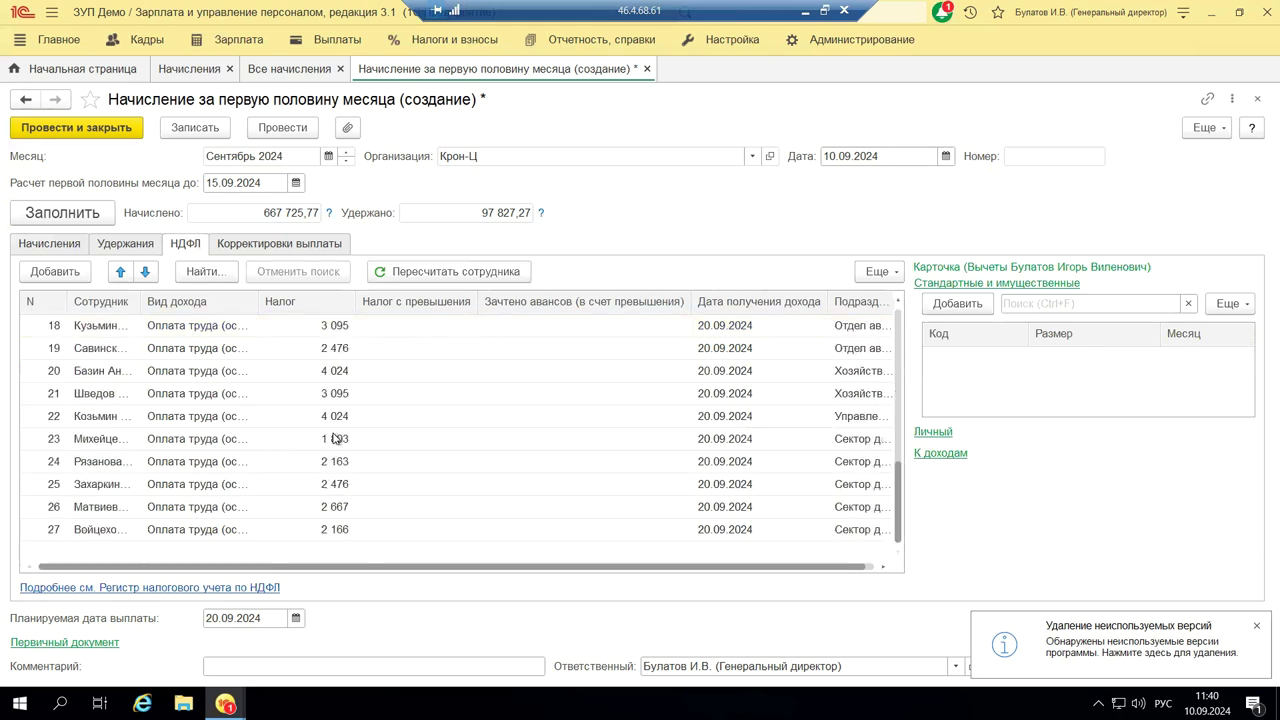
Step: Post and close the first-half-of-month accrual document, and close the list of all accruals
{"action": "left_click", "coordinate": [106, 128]}
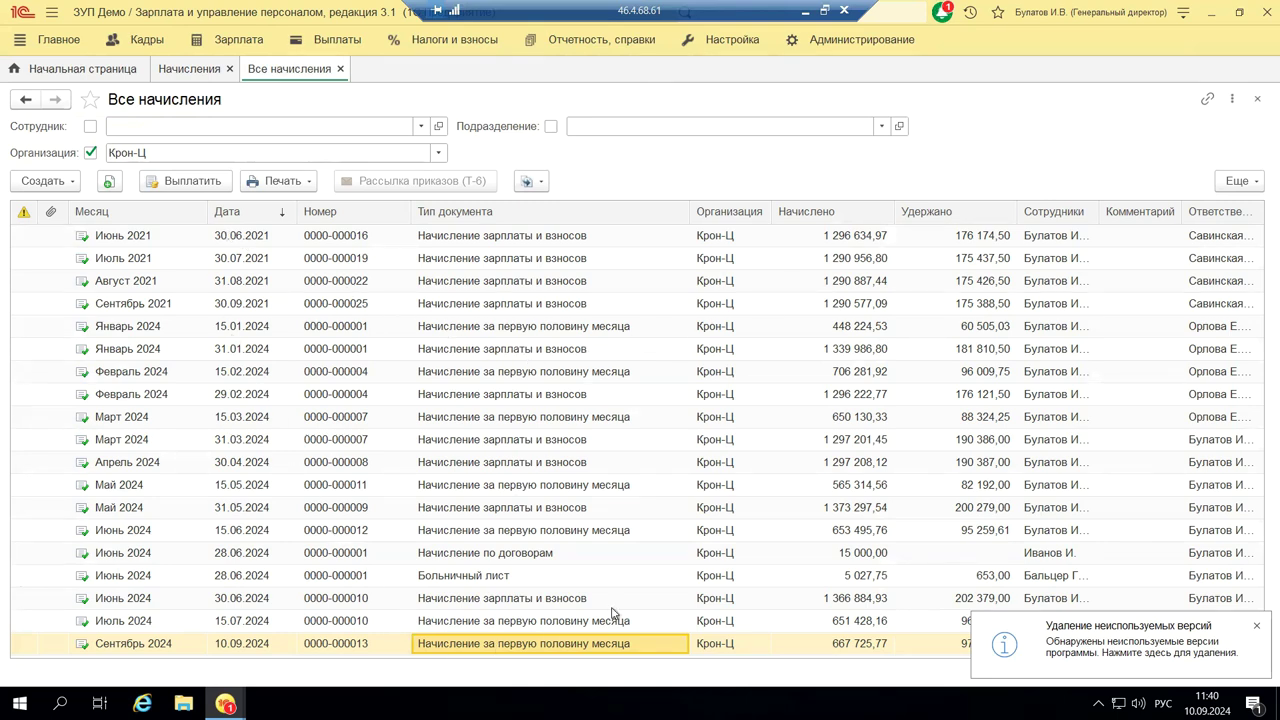
{"action": "left_click", "coordinate": [1257, 98]}
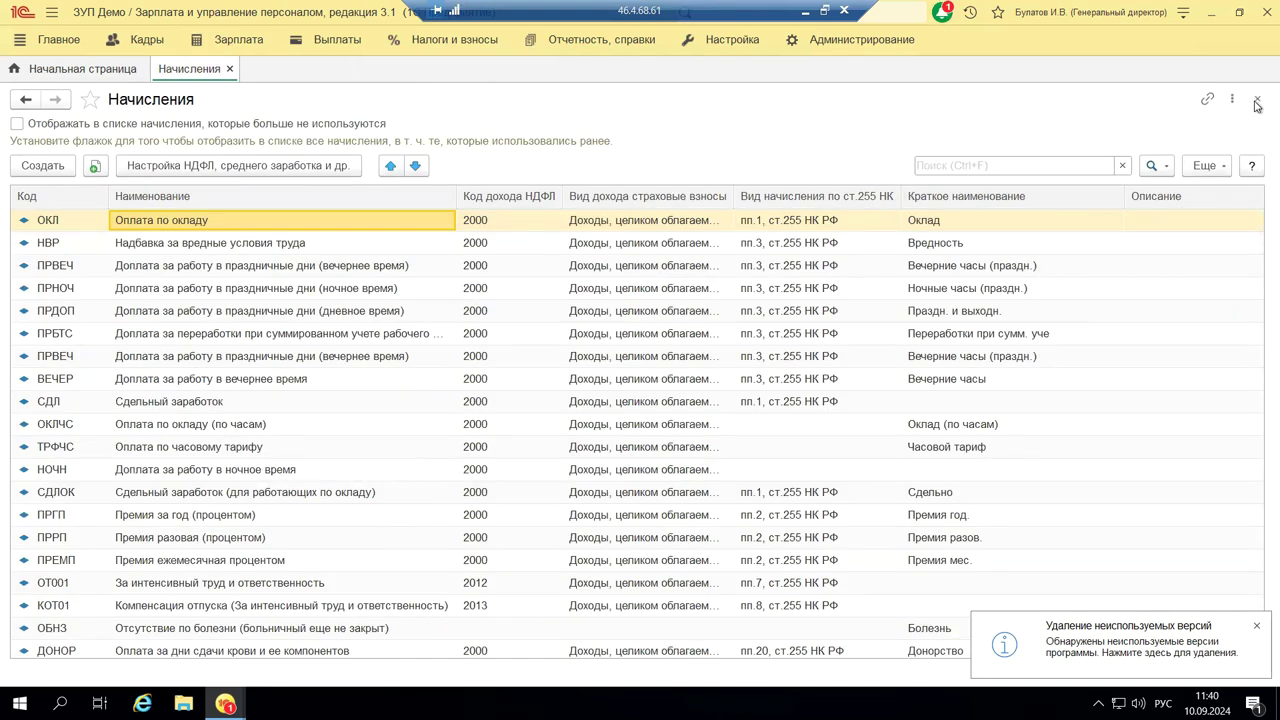
Step: Open the "Начисление зарплаты и взносов" list, view the Июнь 2024 document's accruals and close that document
{"action": "left_click", "coordinate": [212, 45]}
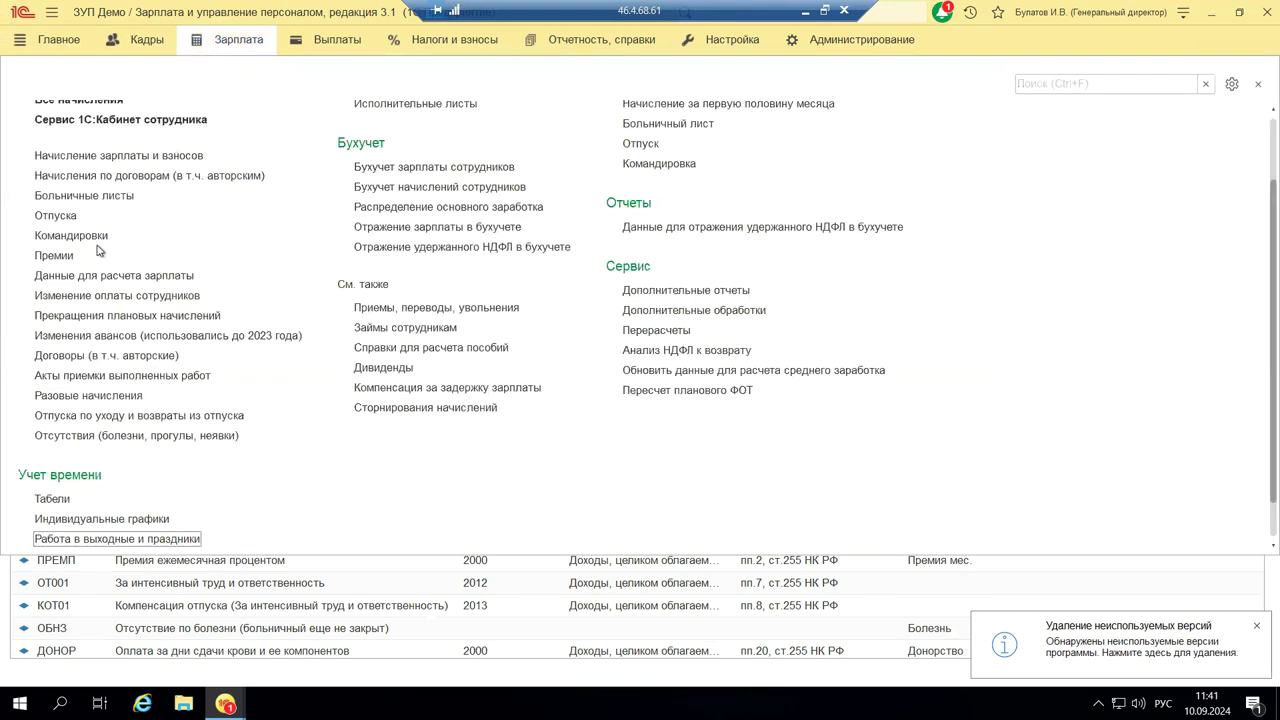
{"action": "left_click", "coordinate": [109, 159]}
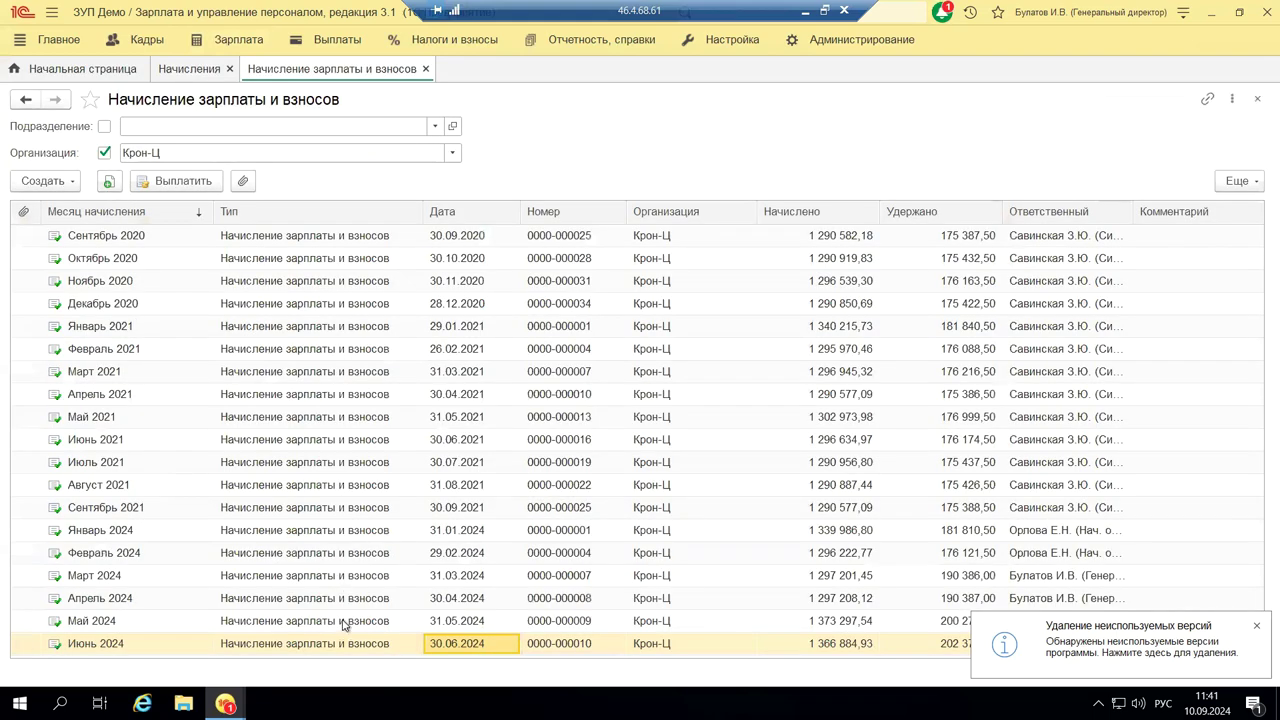
{"action": "left_click", "coordinate": [345, 621]}
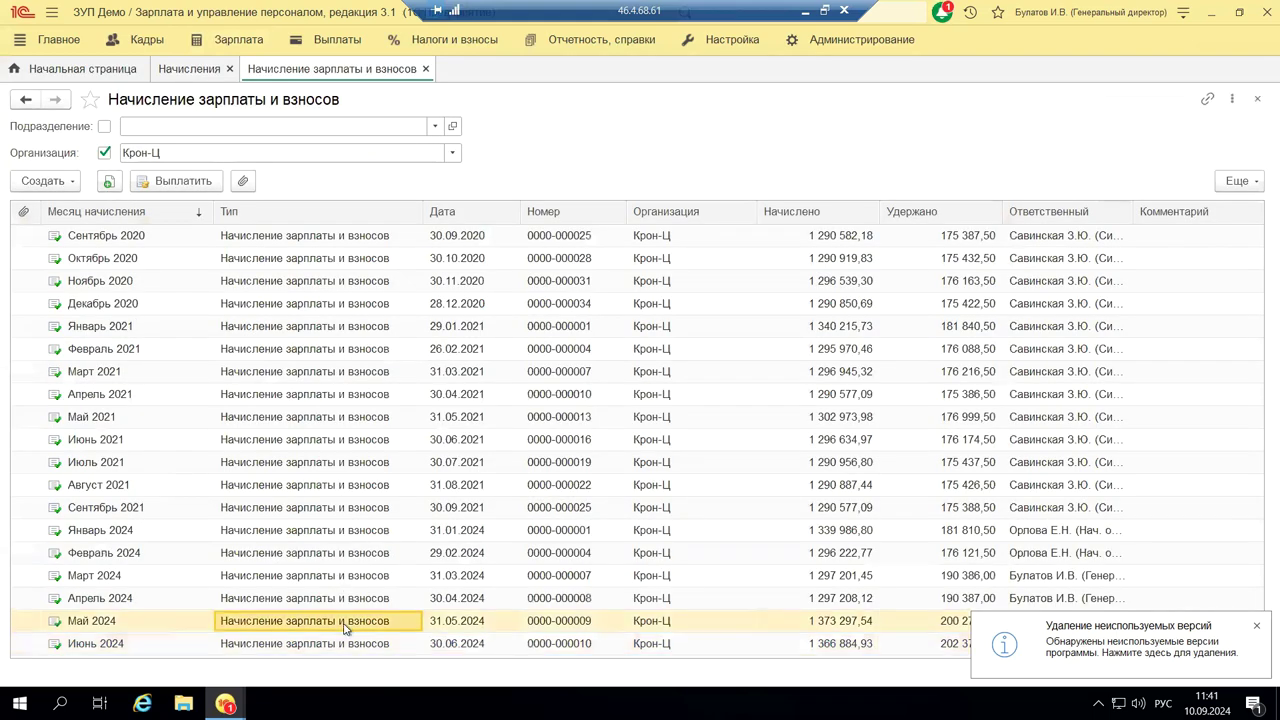
{"action": "left_click", "coordinate": [40, 181]}
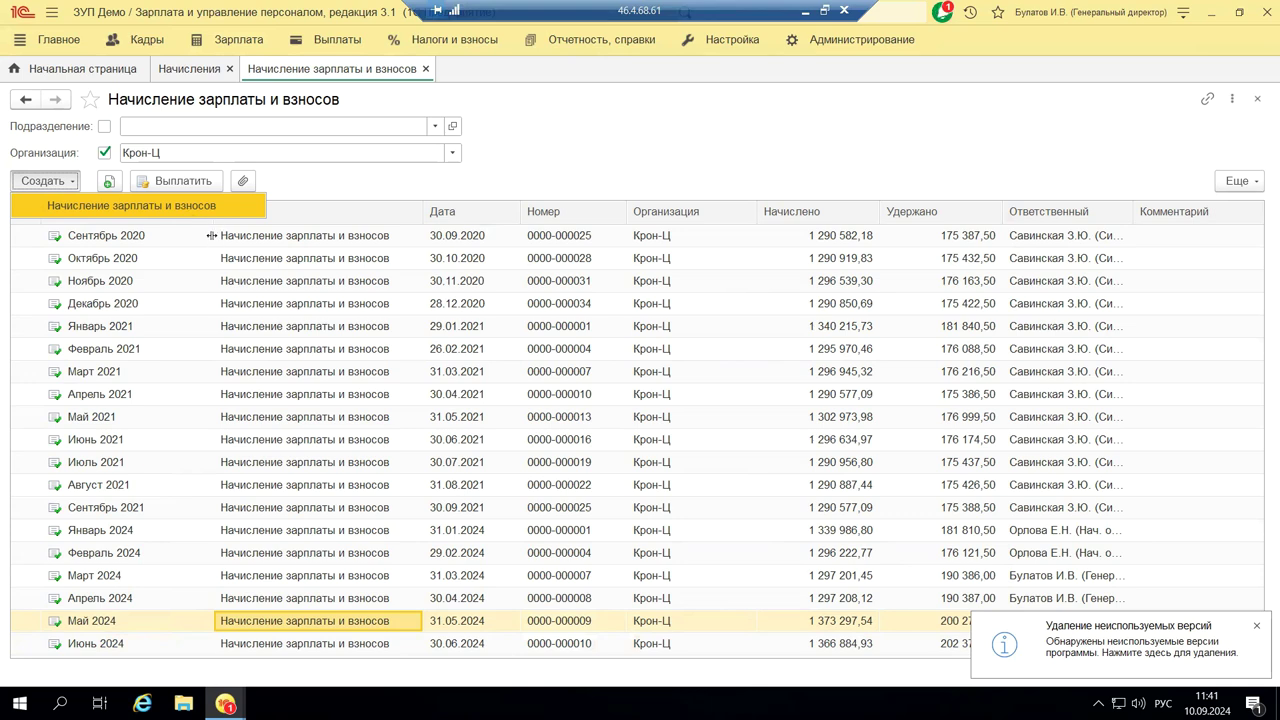
{"action": "left_click", "coordinate": [328, 643]}
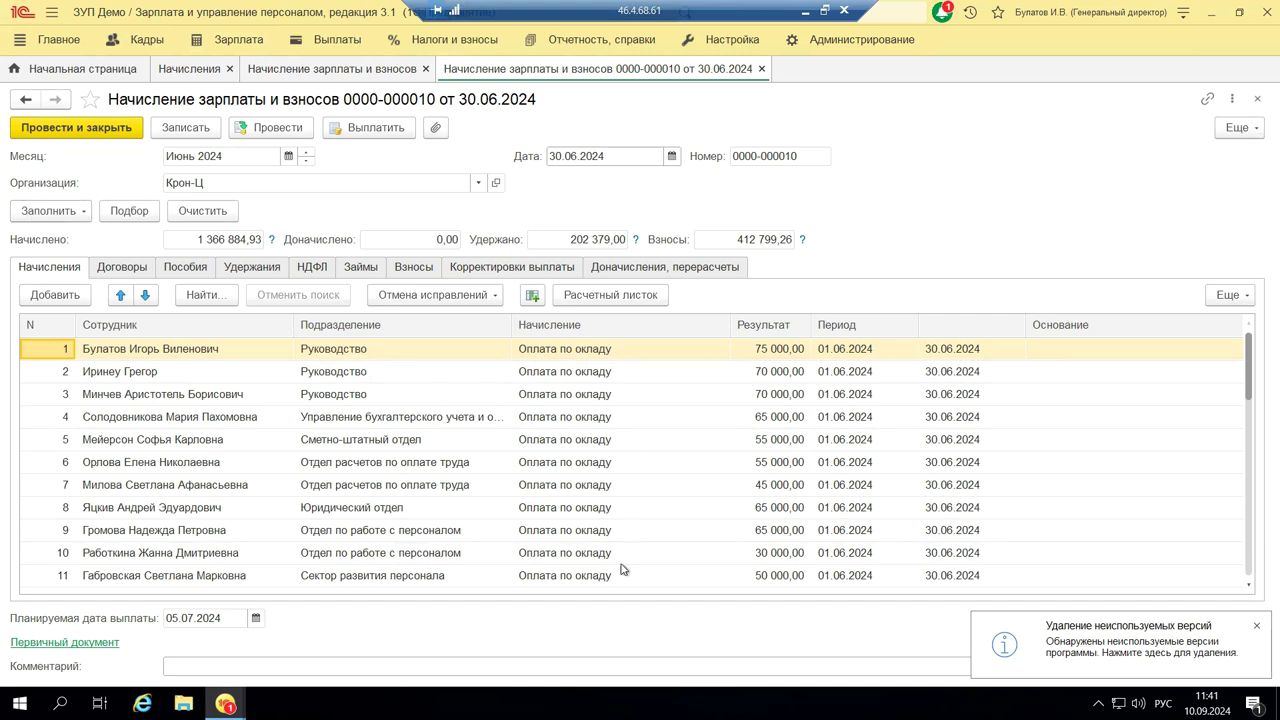
{"action": "left_click", "coordinate": [1256, 104]}
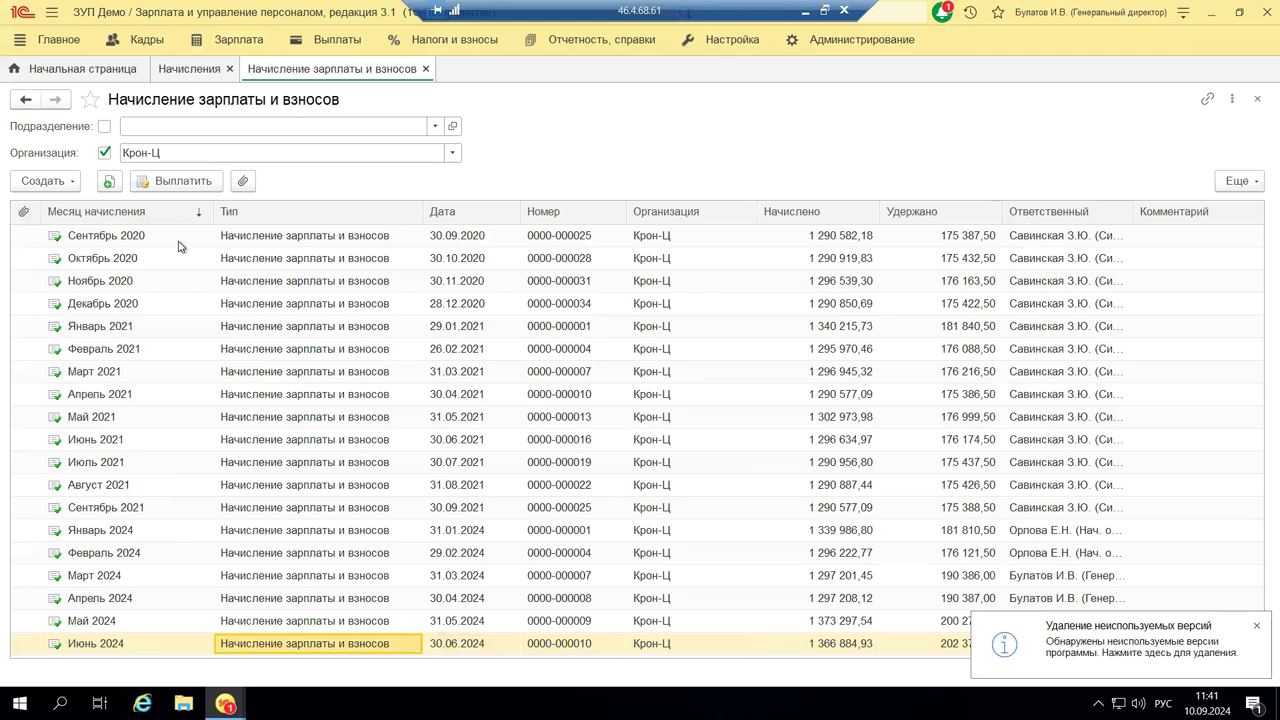
Step: Return to the "Начисления" list and start creating a new accrual type
{"action": "left_click", "coordinate": [190, 69]}
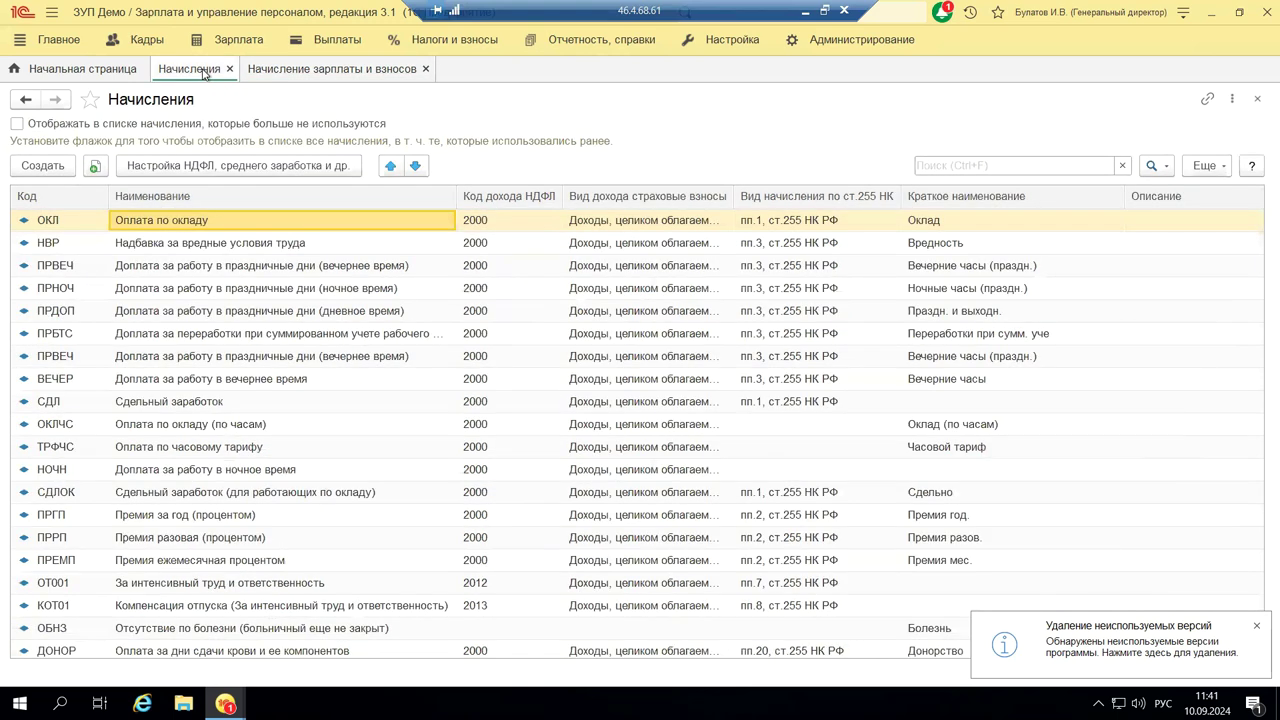
{"action": "left_click", "coordinate": [163, 384]}
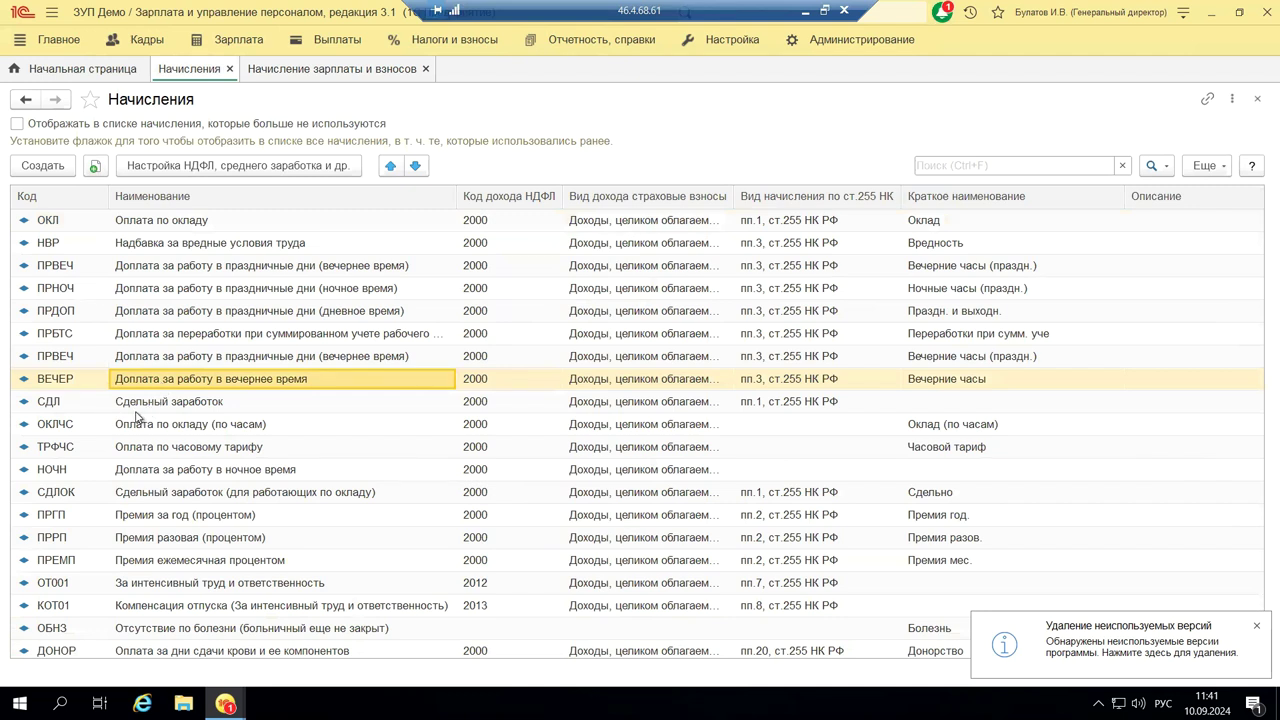
{"action": "left_click", "coordinate": [40, 165]}
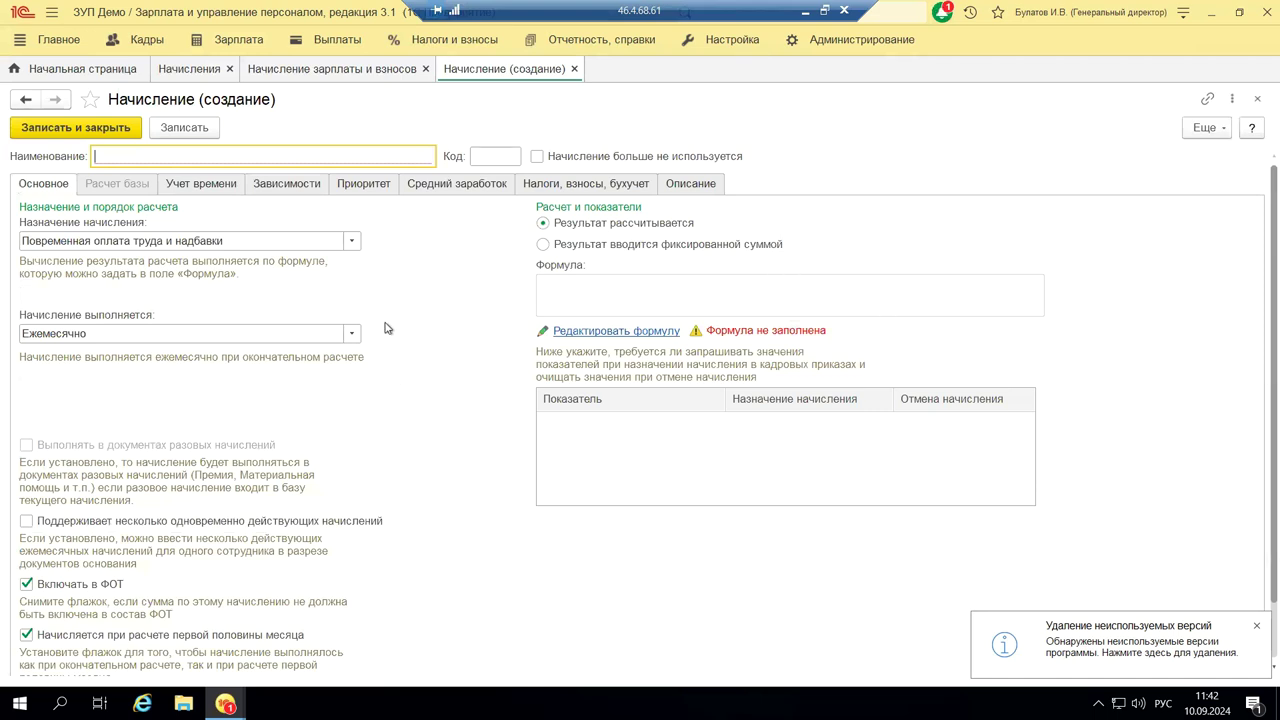
Step: Examine the new accrual's available purposes, its first-half-of-month calculation option and its formula settings
{"action": "left_click", "coordinate": [358, 246]}
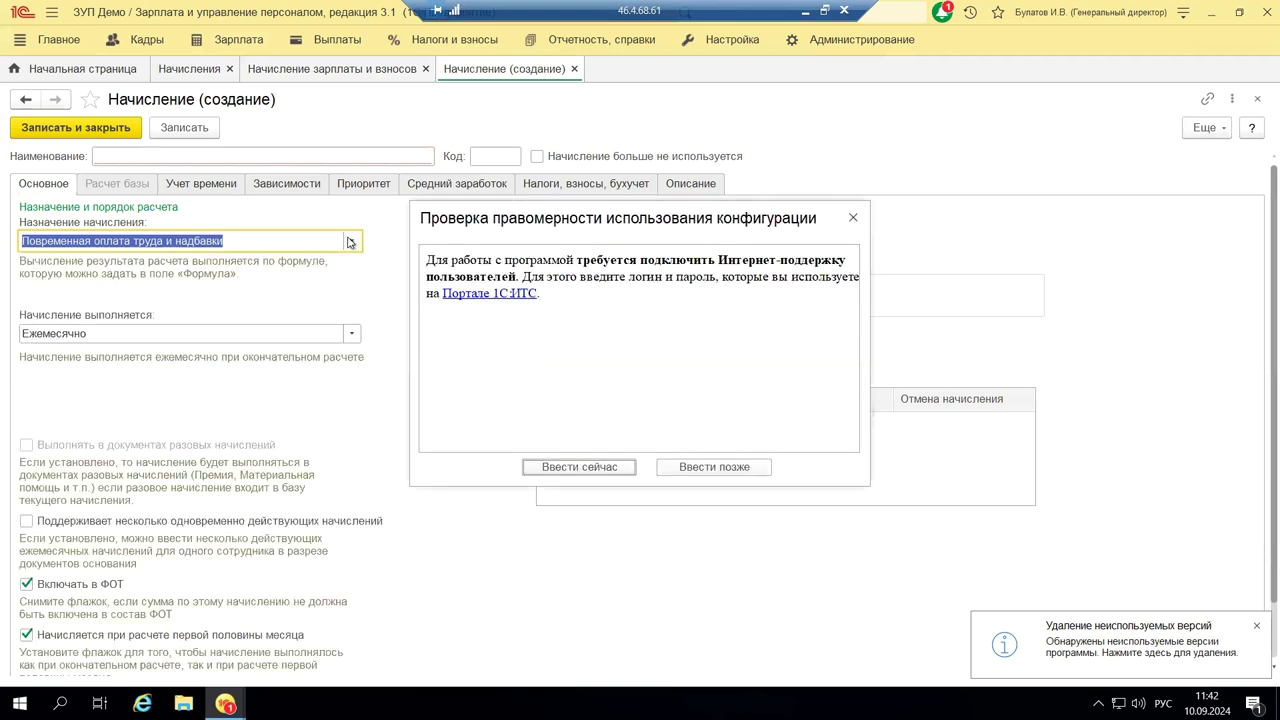
{"action": "left_click", "coordinate": [859, 218]}
{"action": "left_click", "coordinate": [351, 241]}
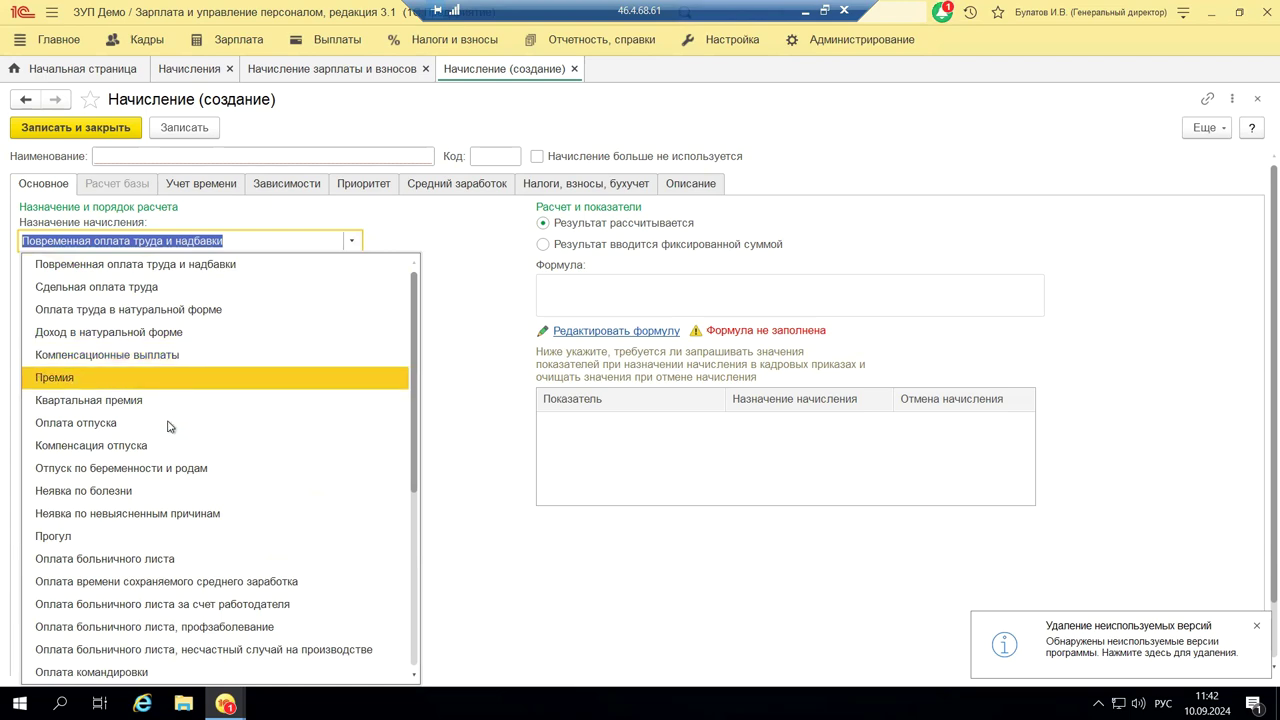
{"action": "scroll", "coordinate": [160, 514], "scroll_direction": "down", "scroll_amount": 4}
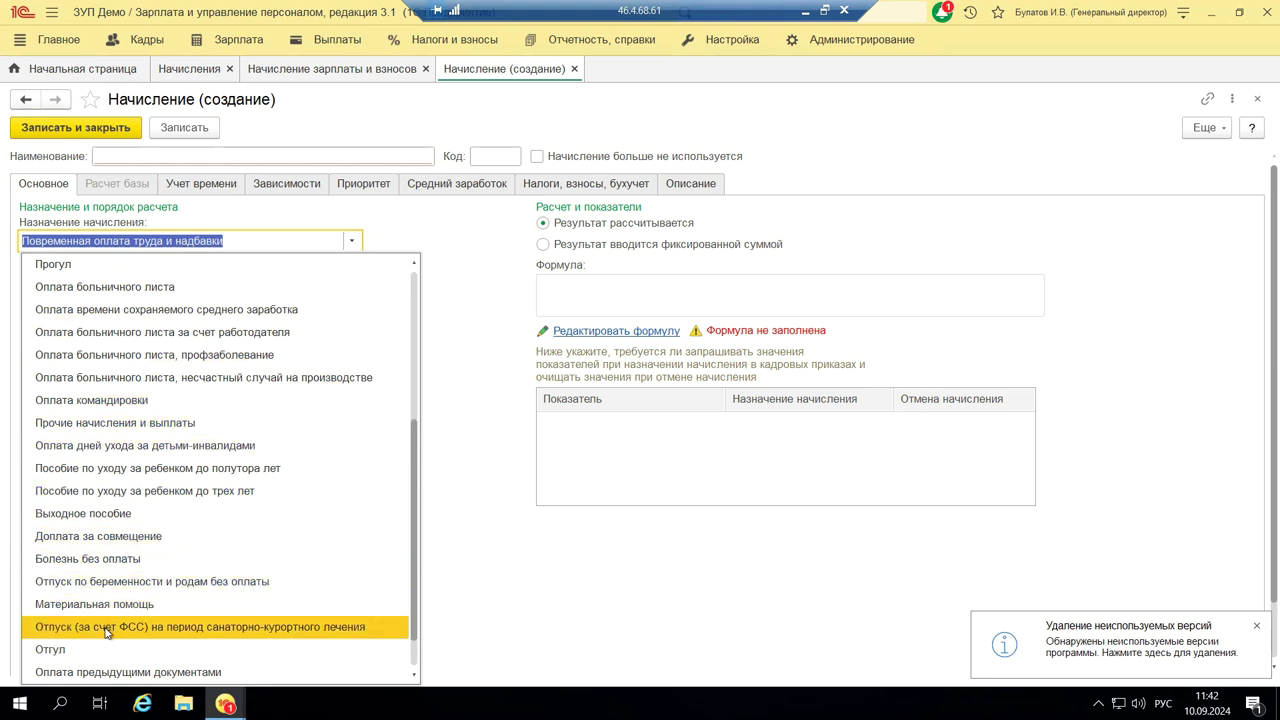
{"action": "scroll", "coordinate": [106, 632], "scroll_direction": "down", "scroll_amount": 2}
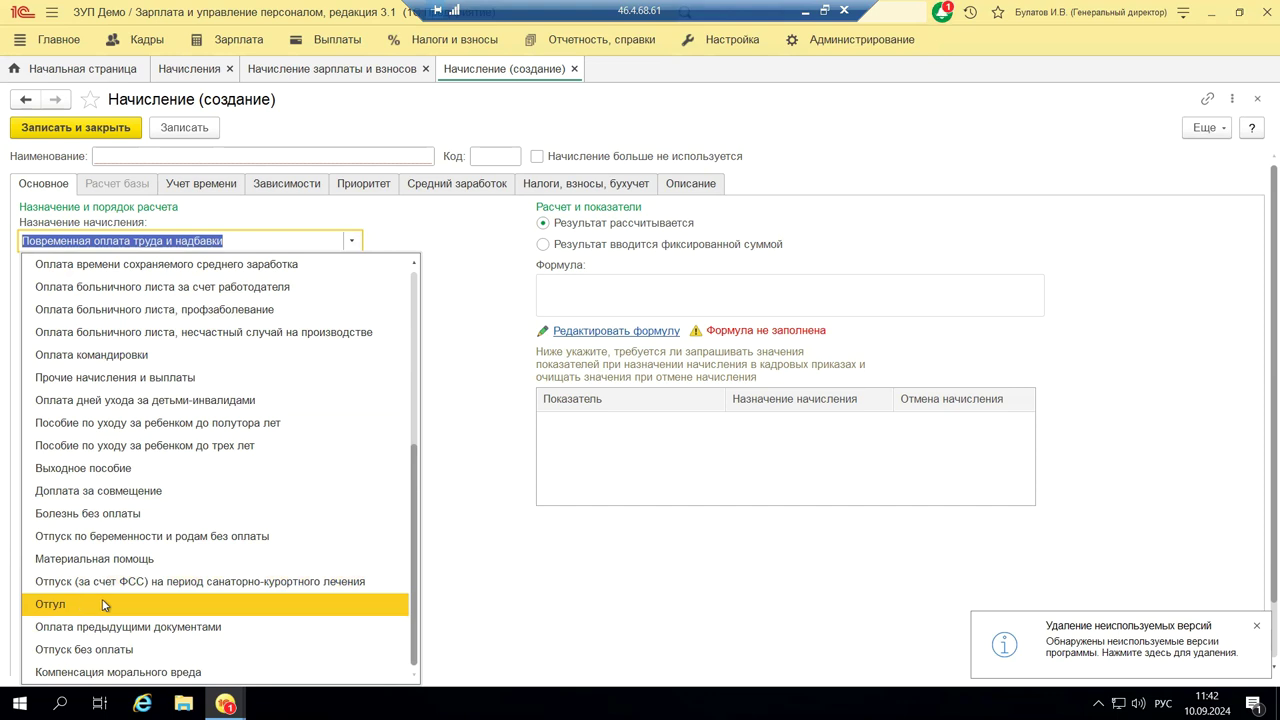
{"action": "left_click", "coordinate": [405, 228]}
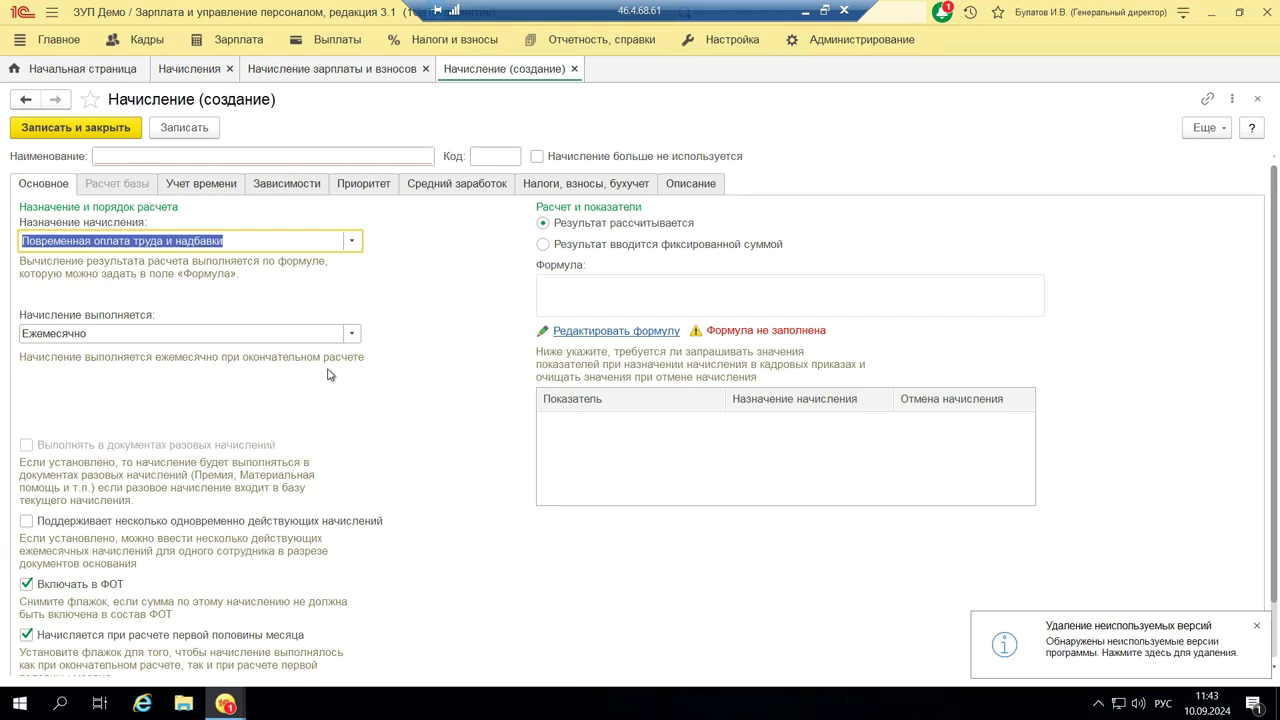
{"action": "scroll", "coordinate": [327, 370], "scroll_direction": "down", "scroll_amount": 1}
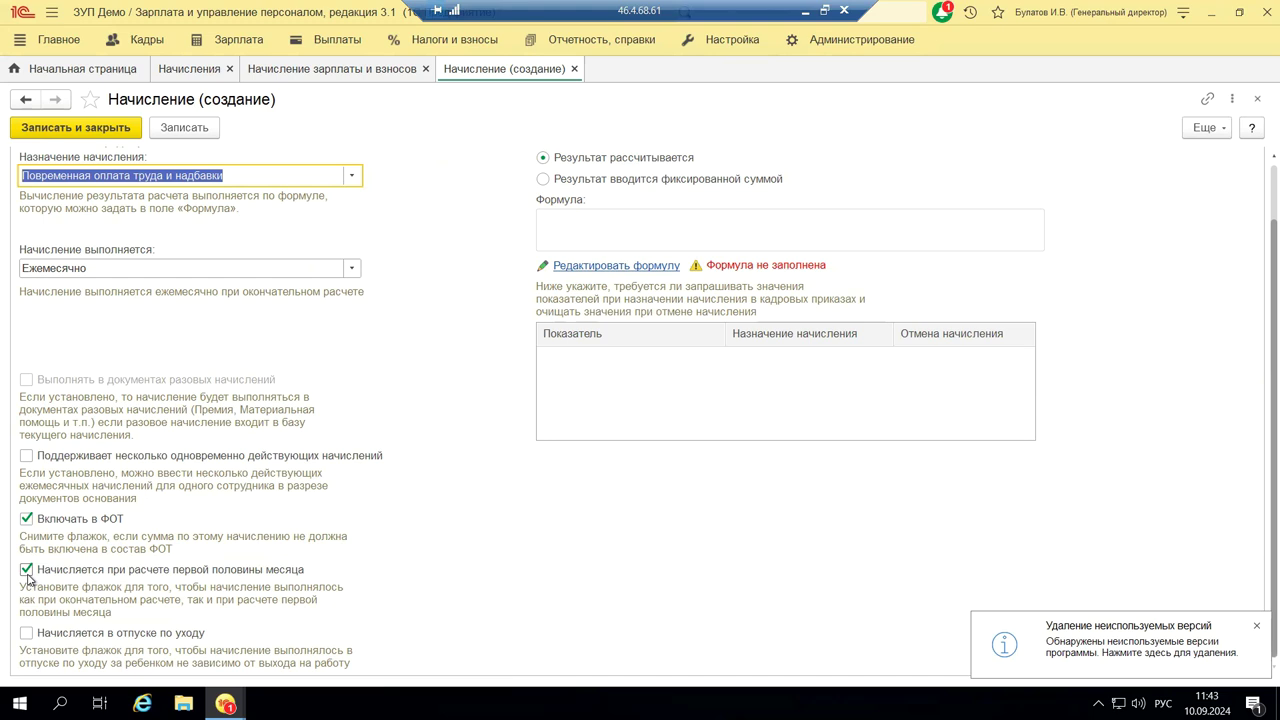
{"action": "scroll", "coordinate": [380, 326], "scroll_direction": "up", "scroll_amount": 2}
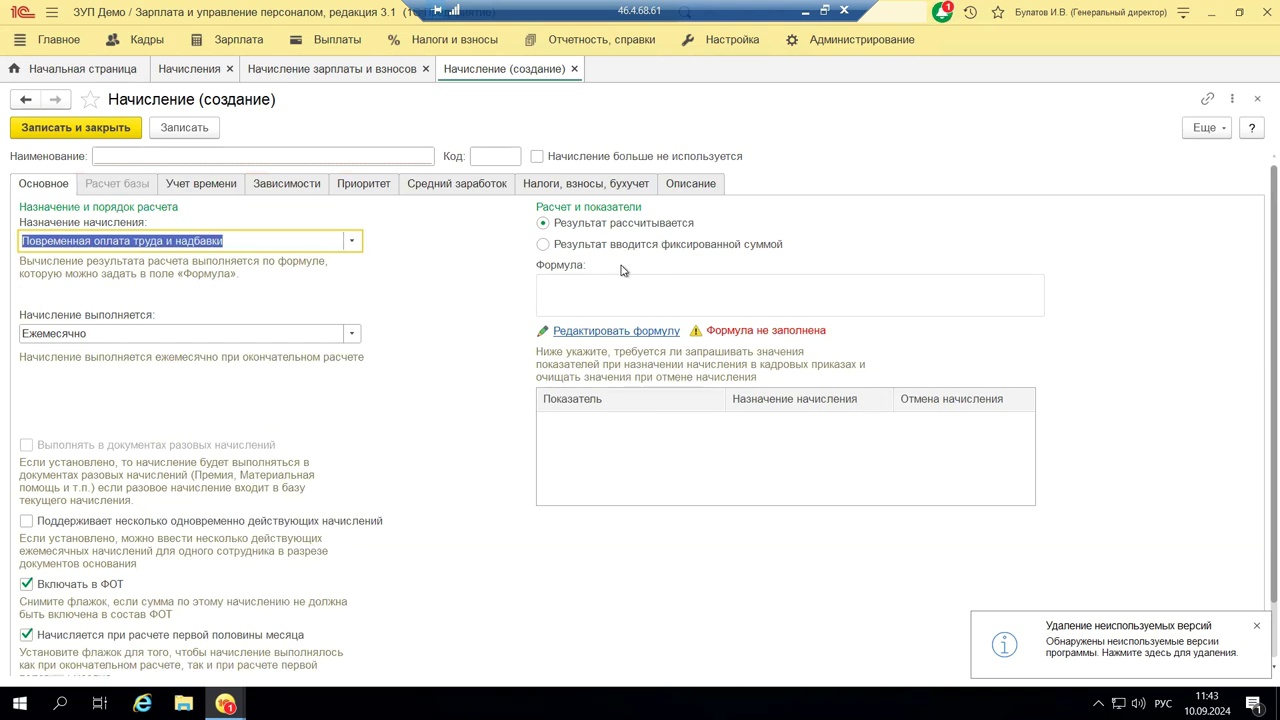
{"action": "left_click", "coordinate": [557, 278]}
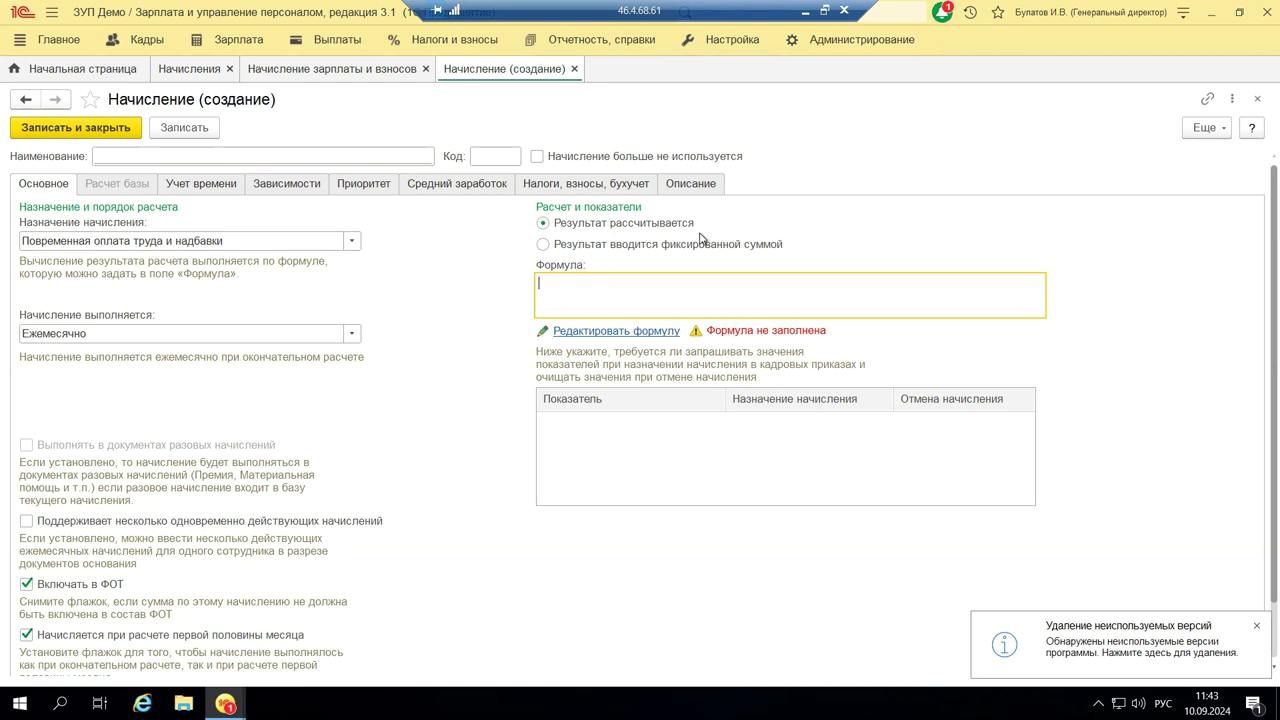
Step: Examine the indicators available for the new accrual's formula, then close the formula editor
{"action": "left_click", "coordinate": [570, 332]}
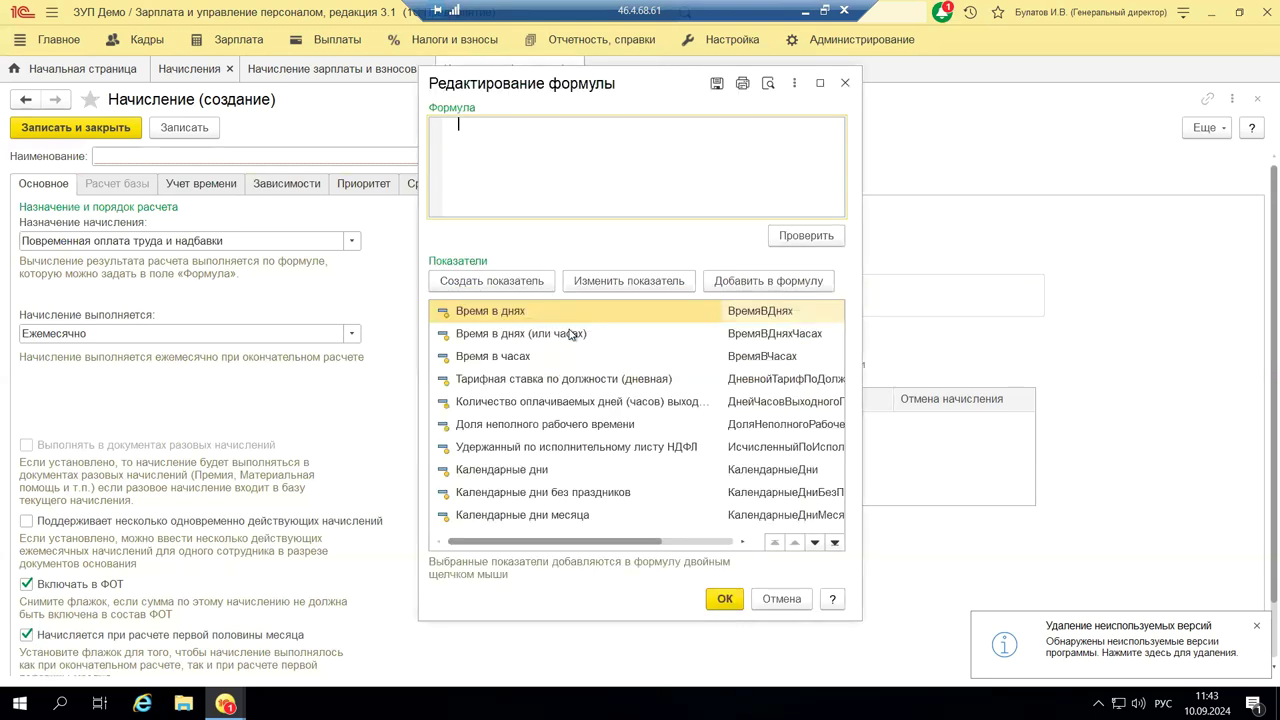
{"action": "left_click", "coordinate": [494, 357]}
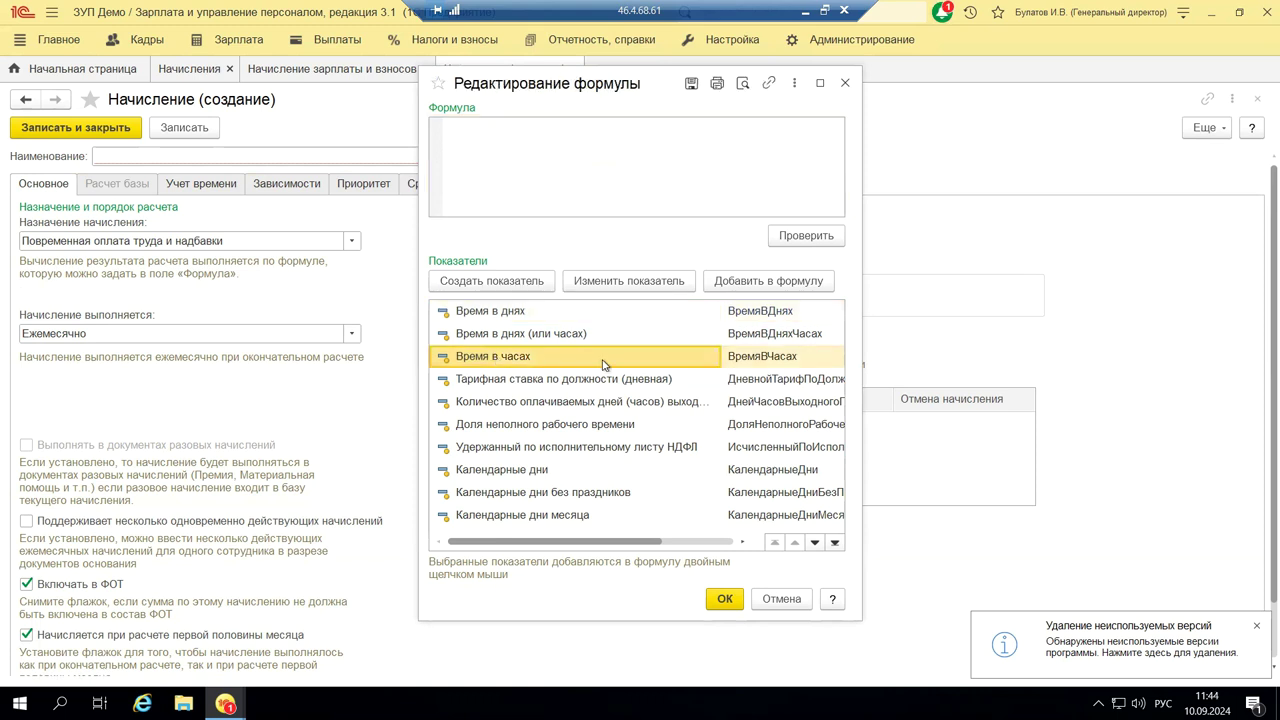
{"action": "left_click_drag", "start_coordinate": [552, 543], "coordinate": [614, 543]}
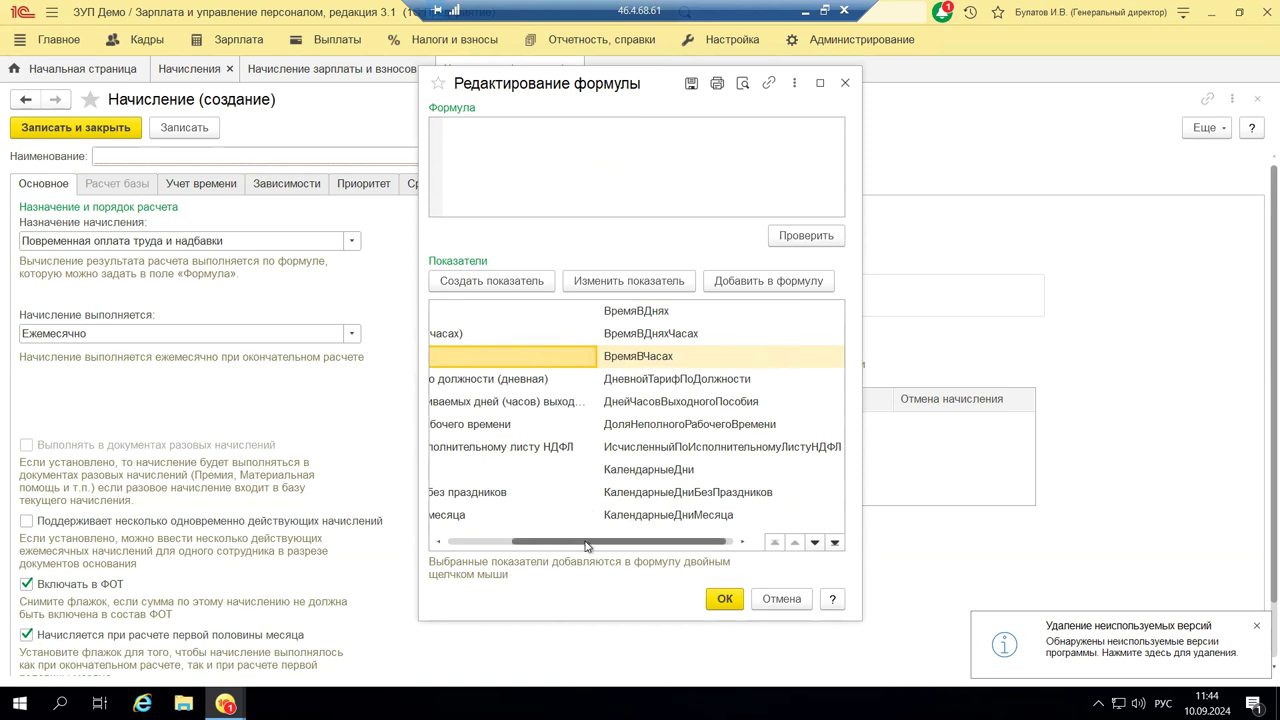
{"action": "left_click_drag", "start_coordinate": [586, 543], "coordinate": [500, 549]}
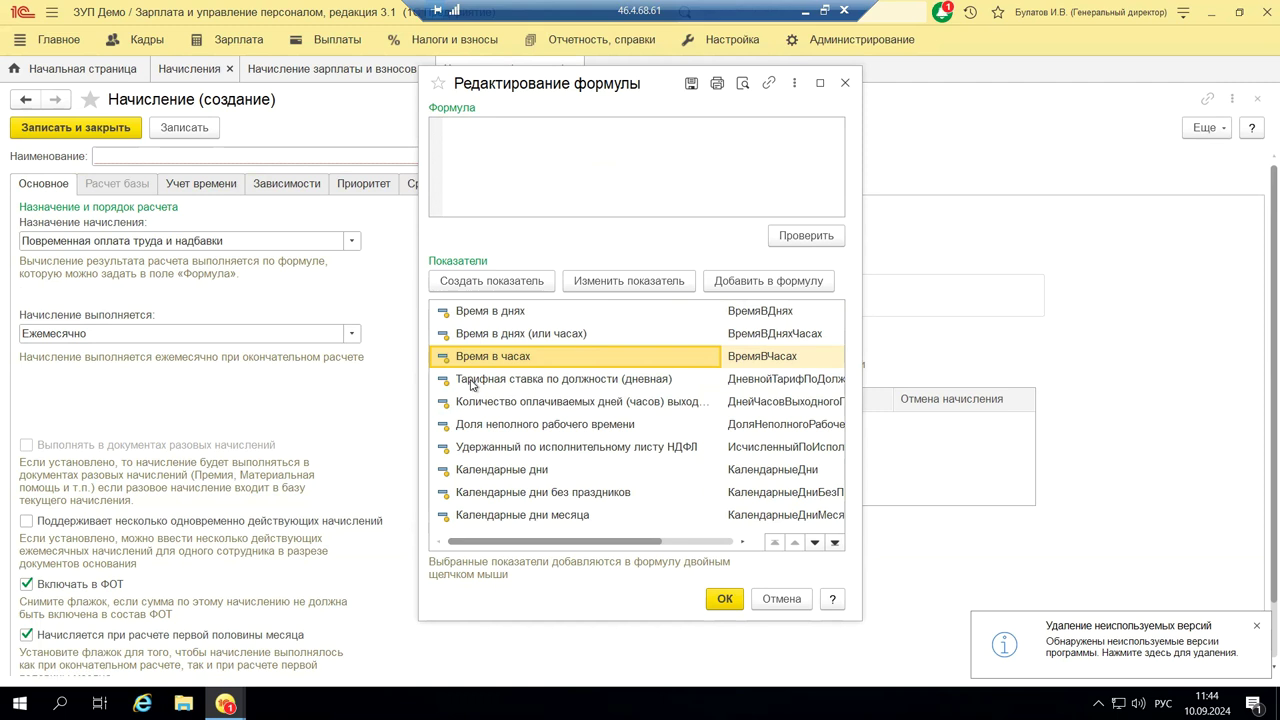
{"action": "left_click", "coordinate": [845, 83]}
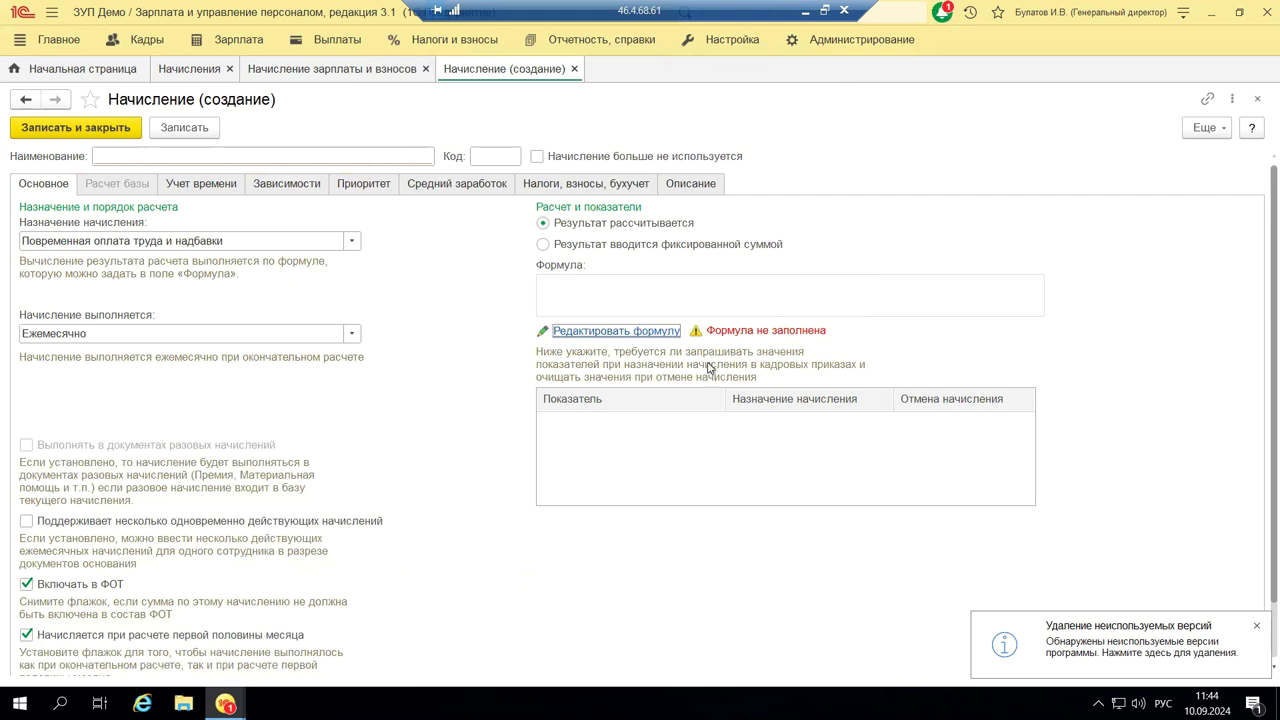
Step: Examine the new accrual's time tracking and dependency settings, then close it unsaved together with the "Начисление зарплаты и взносов" list
{"action": "left_click", "coordinate": [172, 185]}
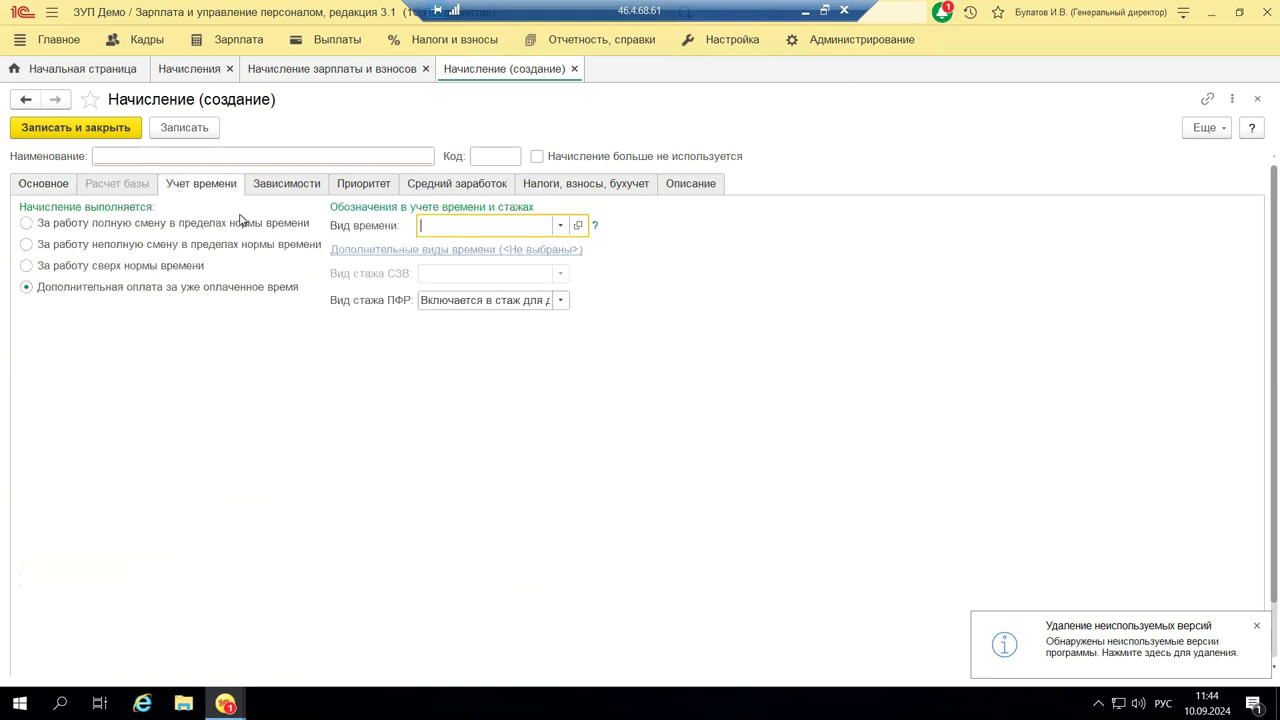
{"action": "left_click", "coordinate": [303, 189]}
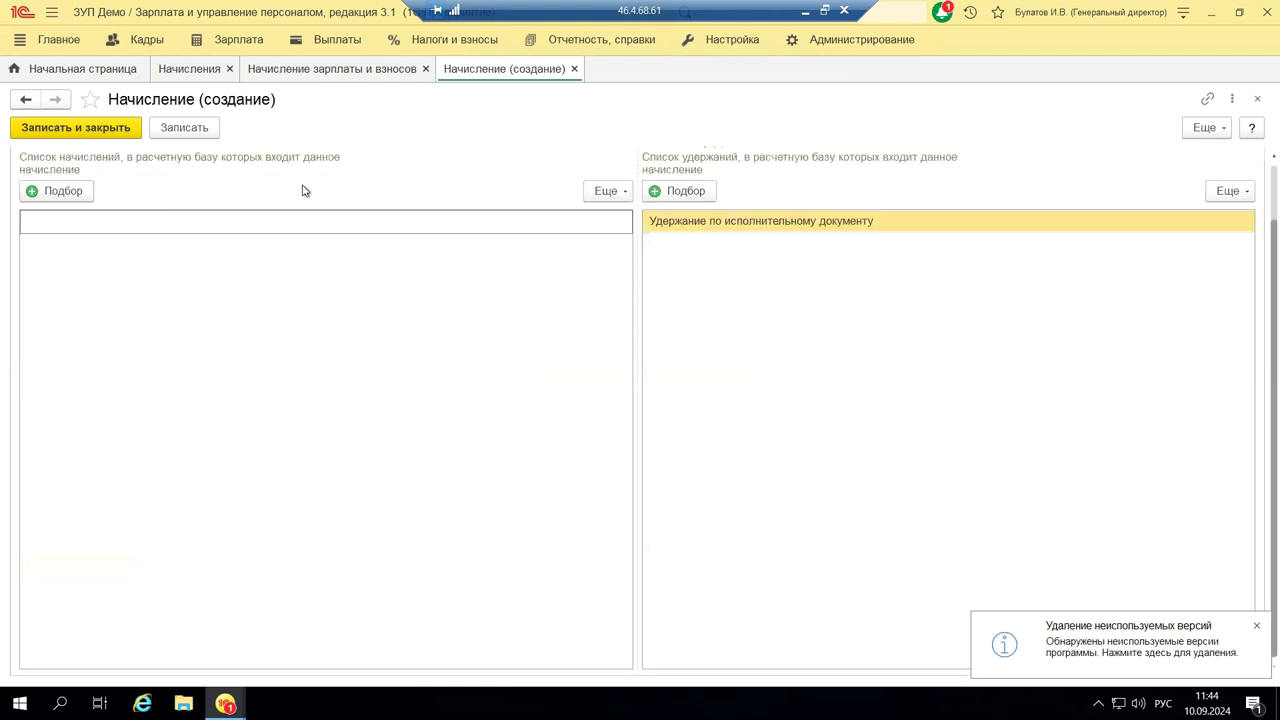
{"action": "left_click", "coordinate": [1257, 98]}
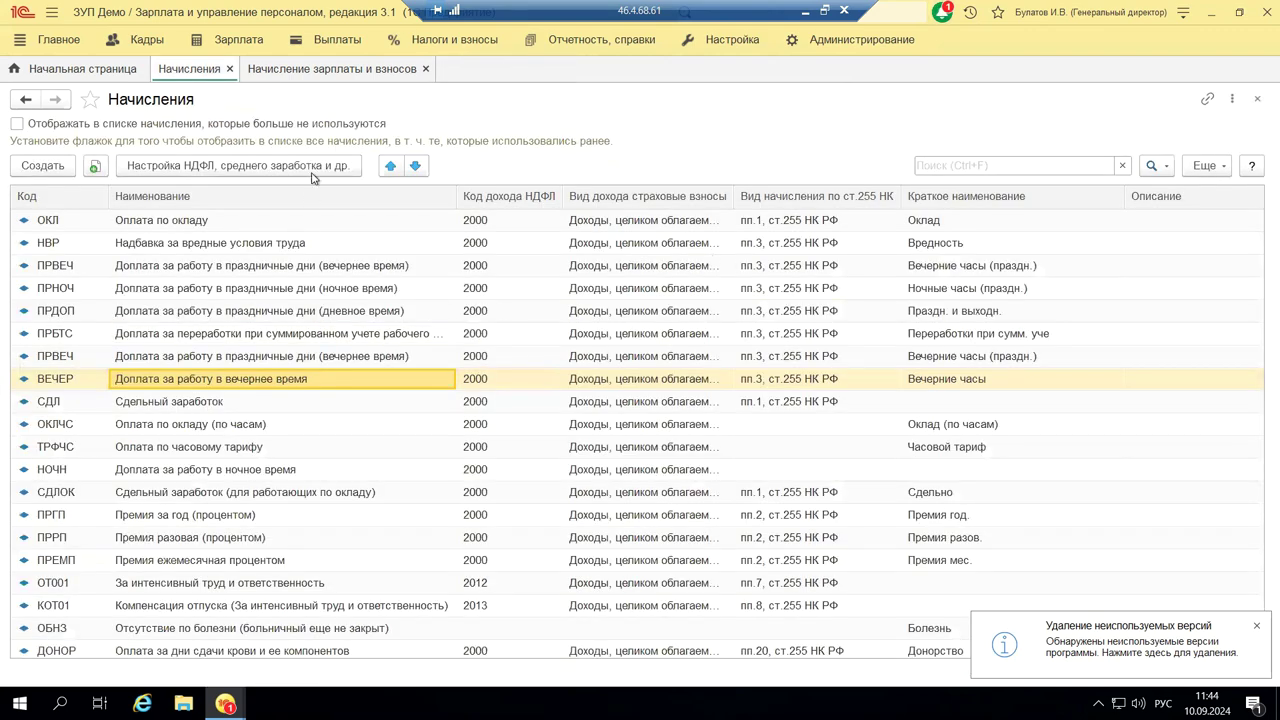
{"action": "left_click", "coordinate": [423, 68]}
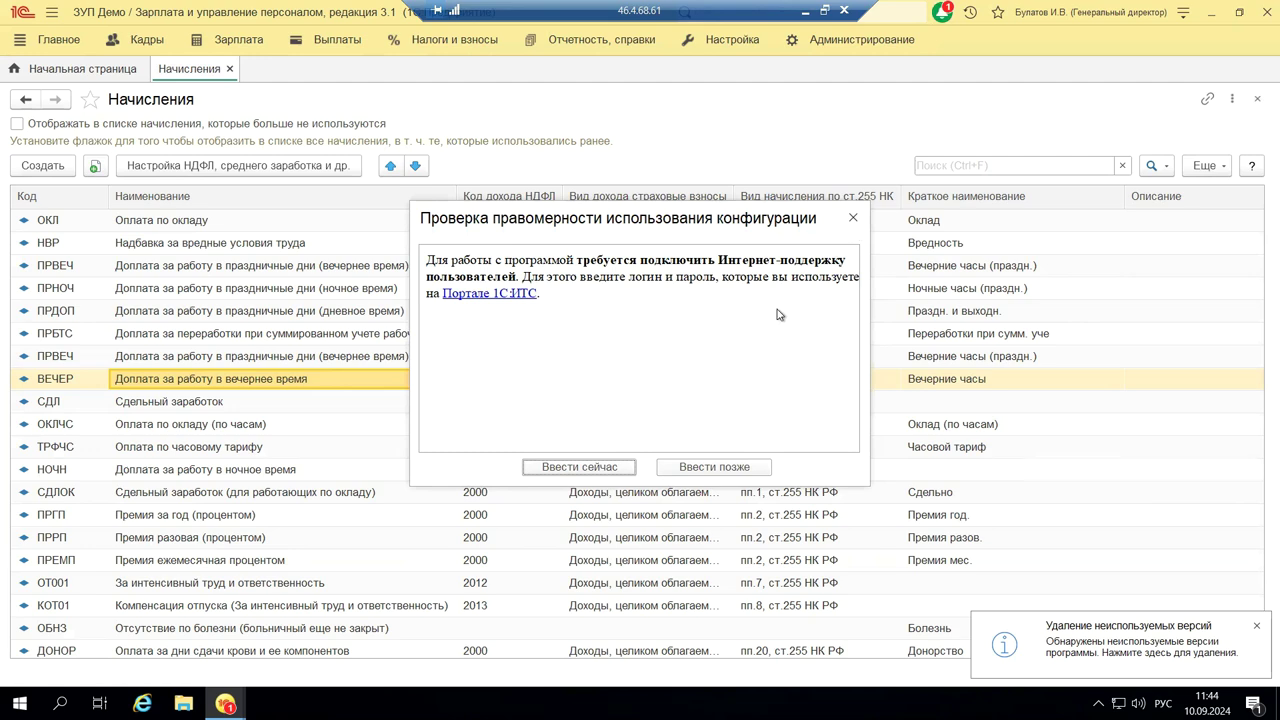
{"action": "left_click", "coordinate": [852, 217]}
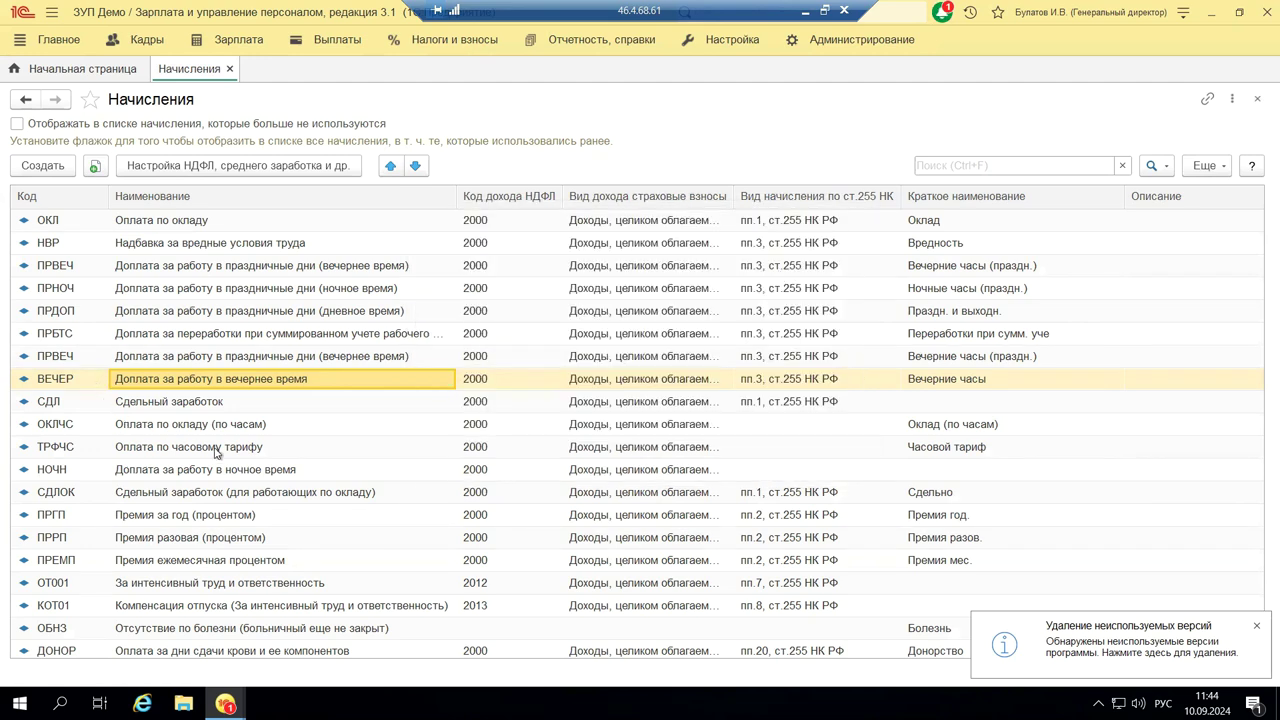
Step: Examine the main settings of the "Доплата за работу в ночное время" accrual, close it and look through the list of accruals
{"action": "scroll", "coordinate": [226, 479], "scroll_direction": "down", "scroll_amount": 1}
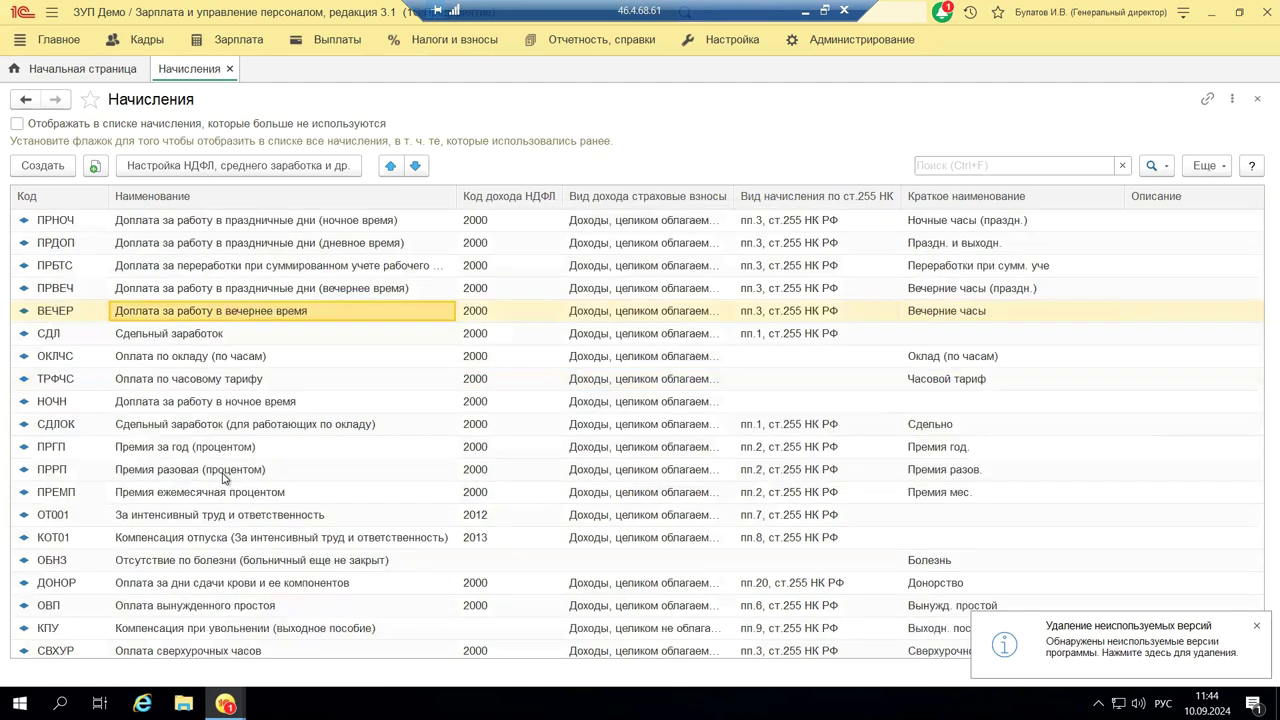
{"action": "double_click", "coordinate": [206, 402]}
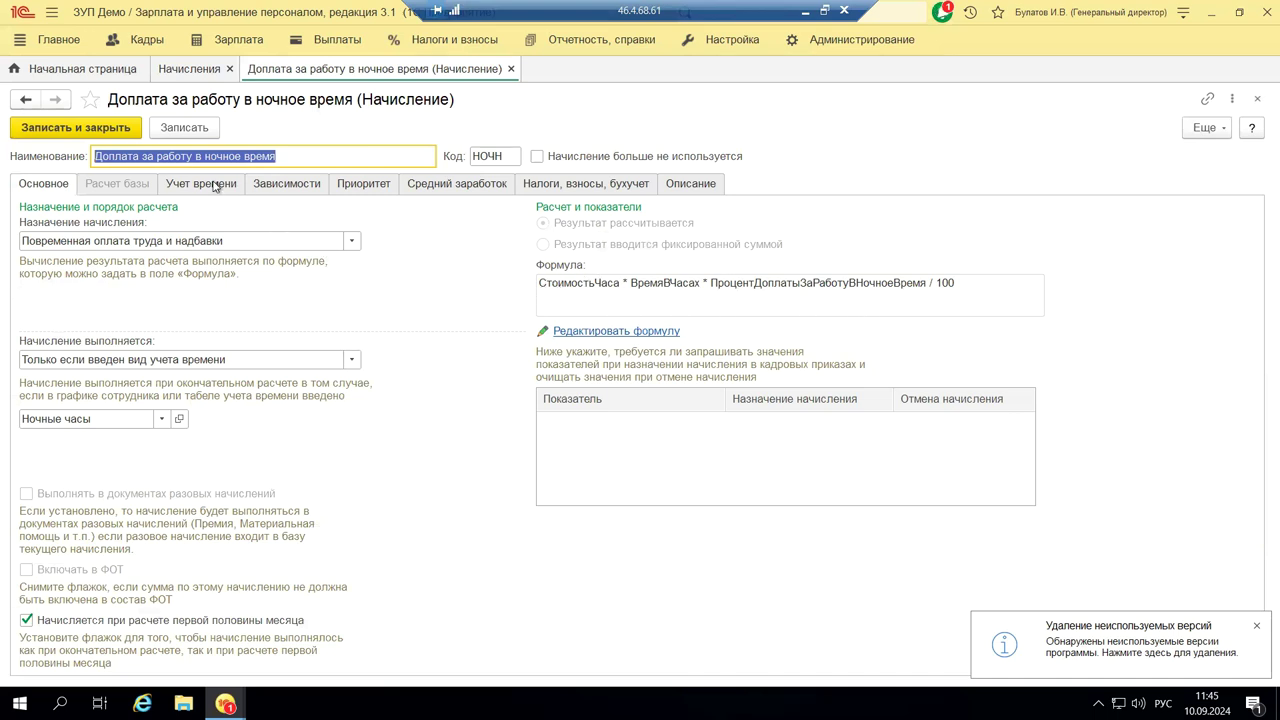
{"action": "left_click", "coordinate": [1257, 99]}
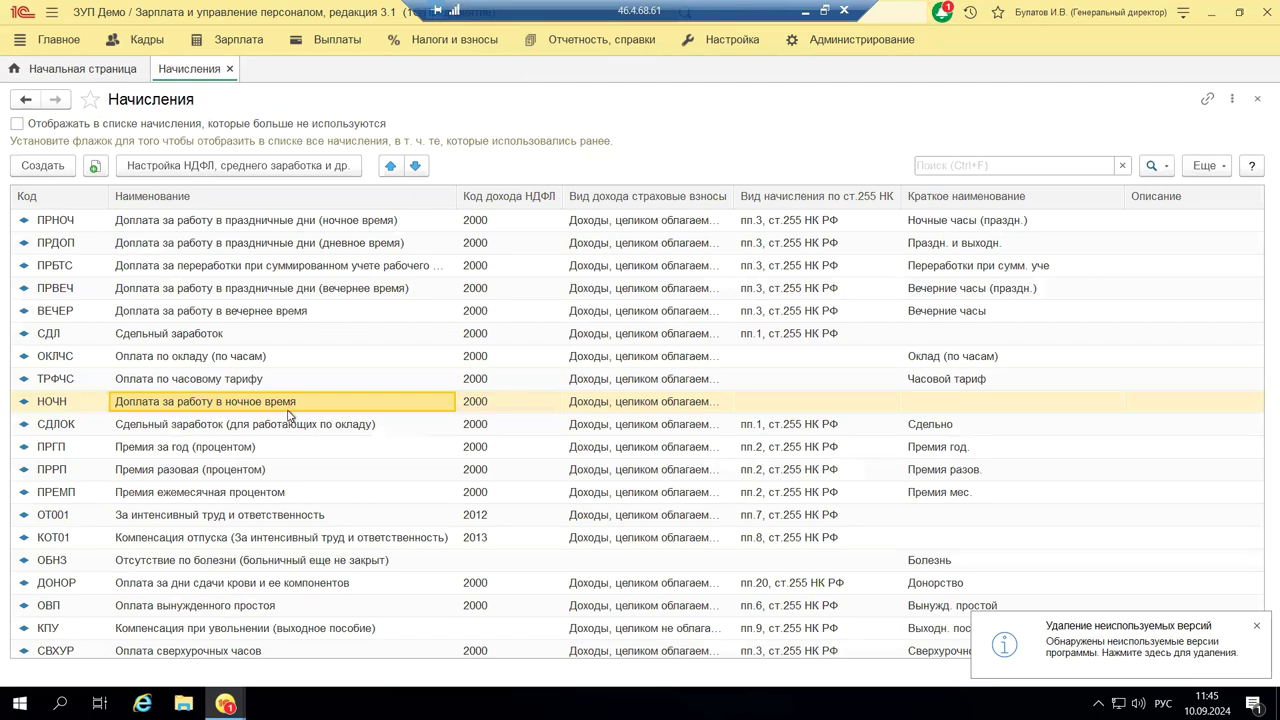
{"action": "scroll", "coordinate": [288, 416], "scroll_direction": "down", "scroll_amount": 6}
{"action": "scroll", "coordinate": [288, 420], "scroll_direction": "up", "scroll_amount": 4}
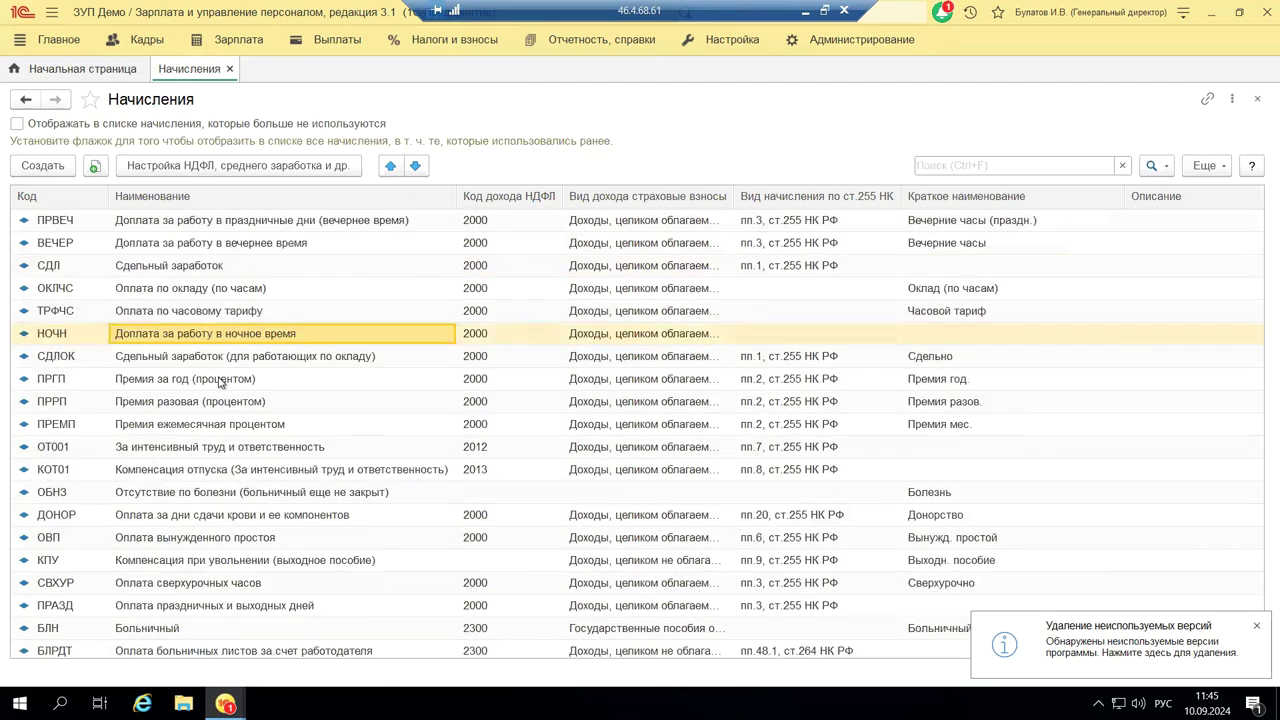
{"action": "scroll", "coordinate": [219, 381], "scroll_direction": "up", "scroll_amount": 2}
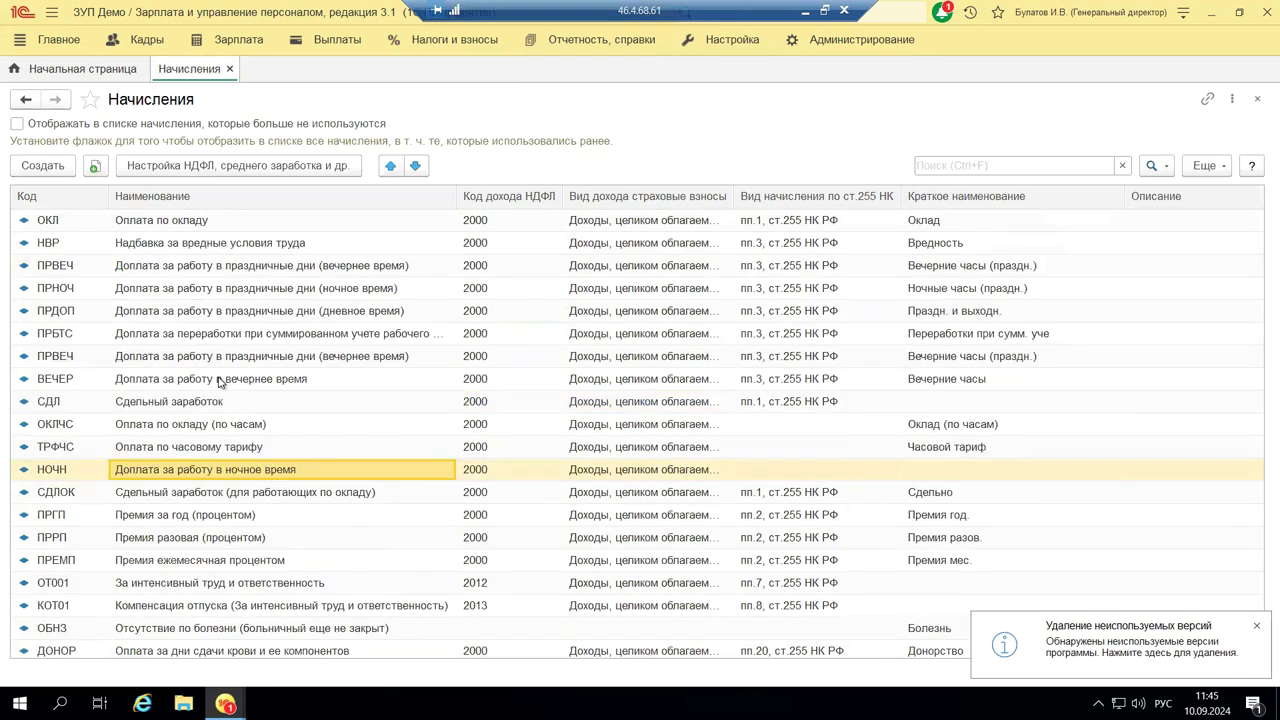
{"action": "scroll", "coordinate": [219, 381], "scroll_direction": "down", "scroll_amount": 1}
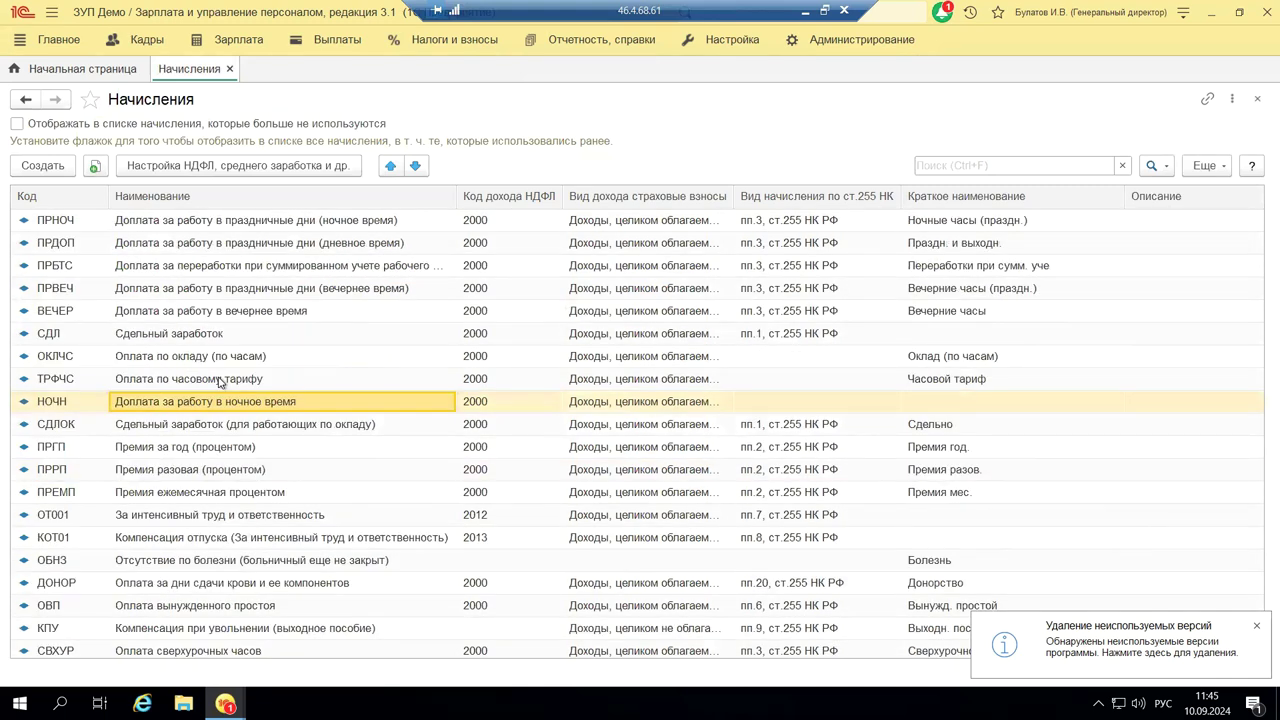
{"action": "scroll", "coordinate": [219, 381], "scroll_direction": "down", "scroll_amount": 2}
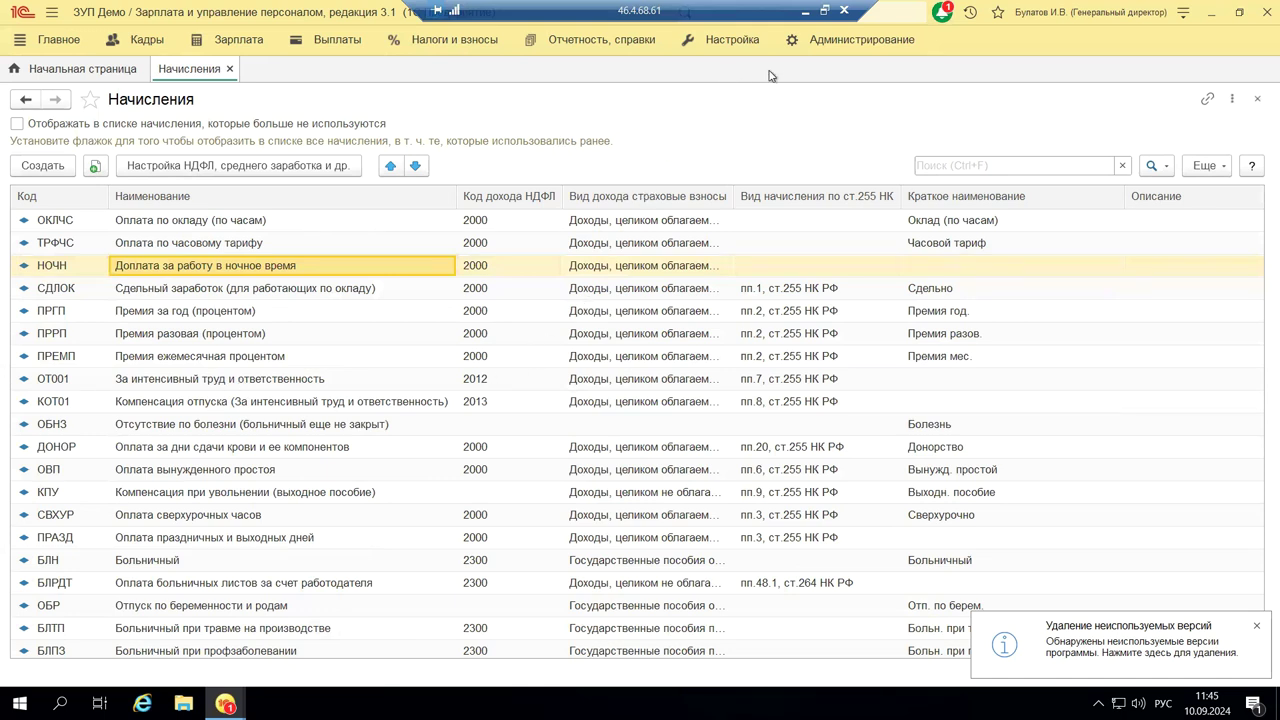
Step: Switch to the PowerPoint presentation and view slide 15 about the "Начисление зарплаты" document
{"action": "left_click", "coordinate": [805, 12]}
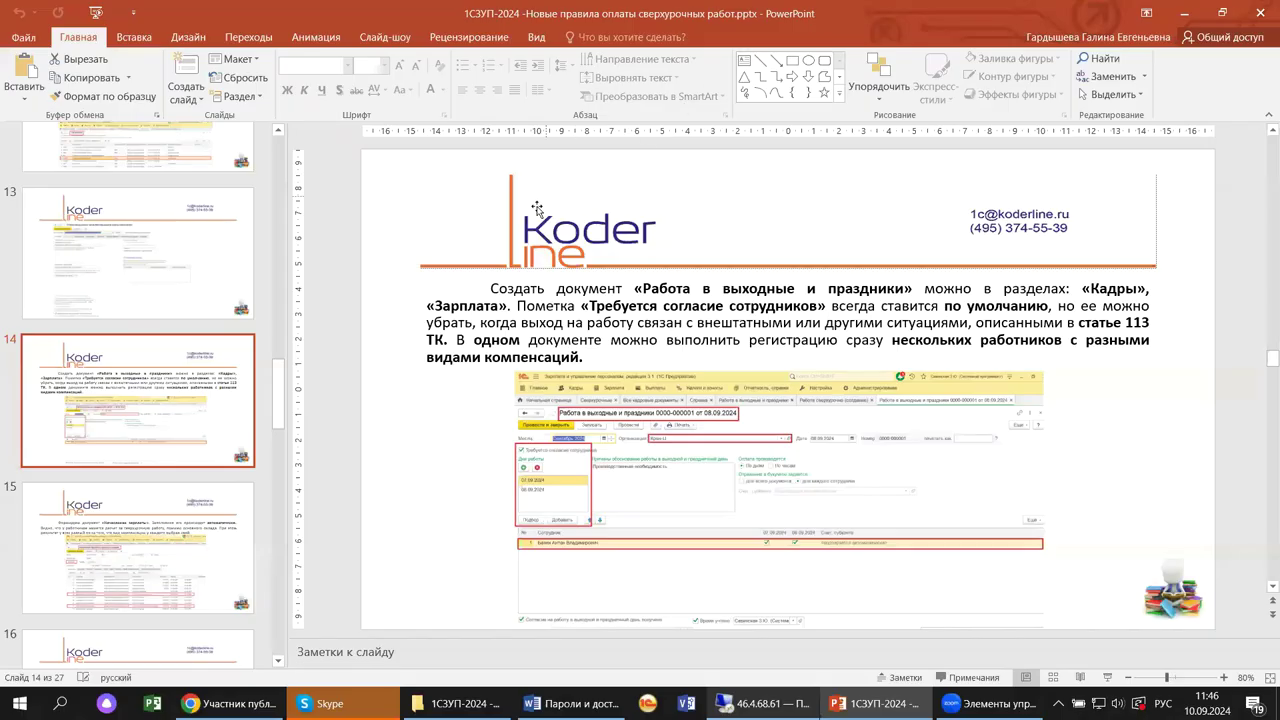
{"action": "left_click", "coordinate": [187, 535]}
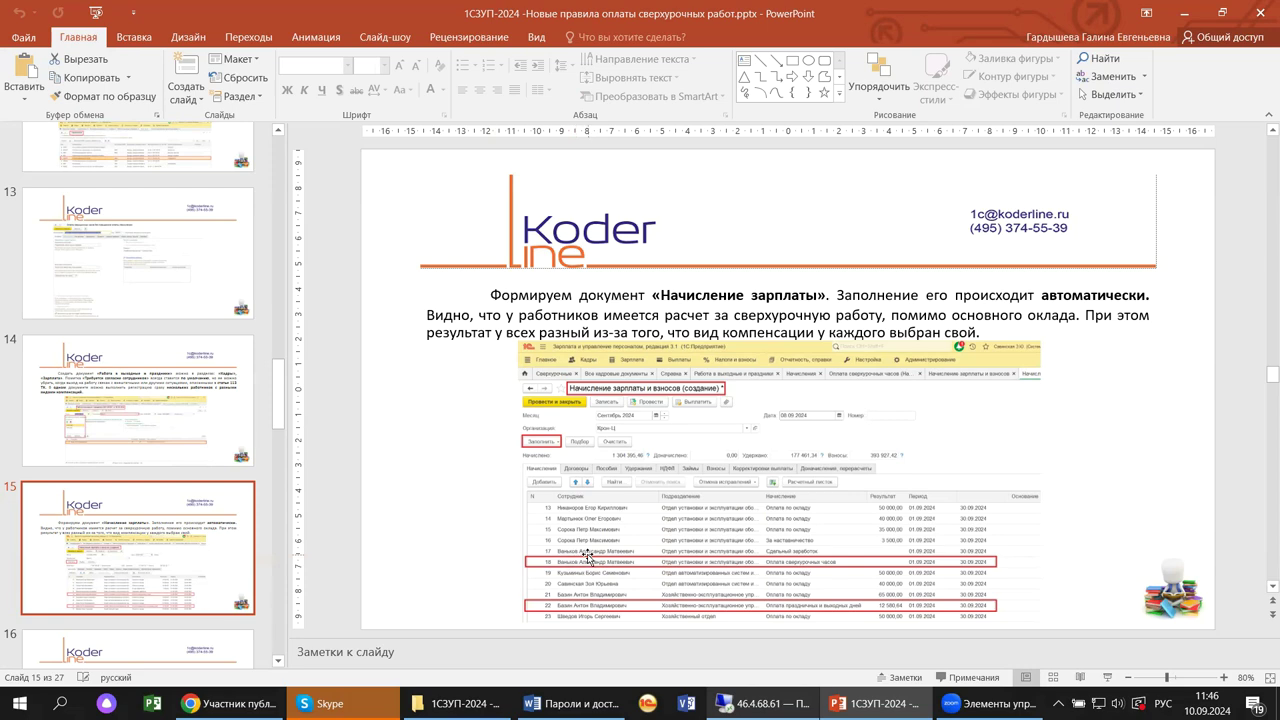
{"action": "left_click", "coordinate": [806, 551]}
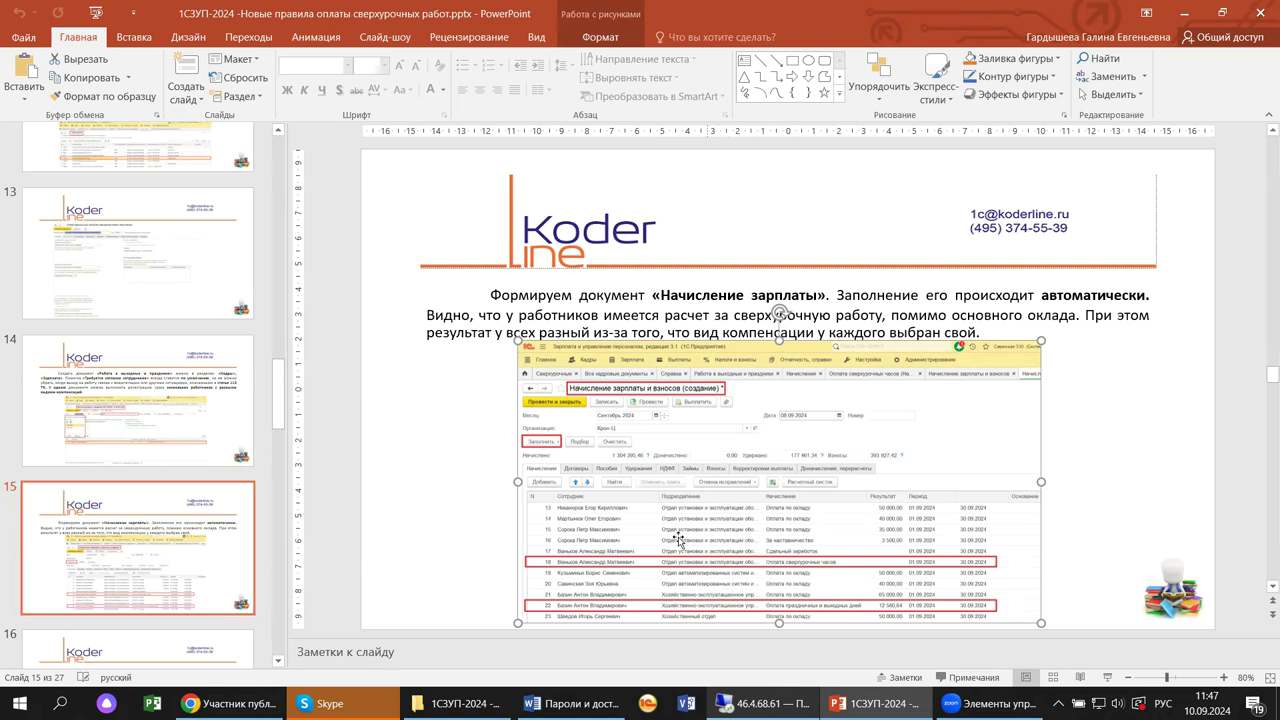
{"action": "left_click", "coordinate": [240, 585]}
{"action": "scroll", "coordinate": [240, 585], "scroll_direction": "down", "scroll_amount": 2}
{"action": "mouse_move", "coordinate": [870, 703]}
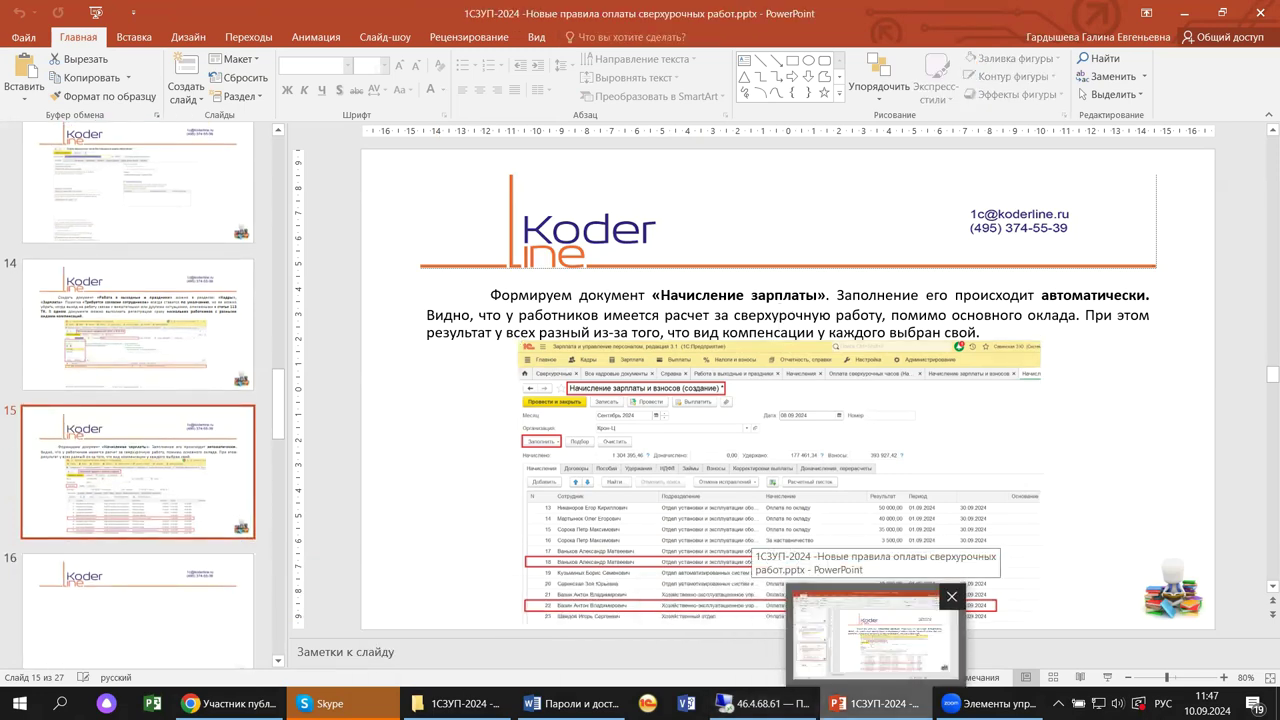
Step: Switch back to the 1C payroll session, dismiss the licence check and view the platform version in the program information
{"action": "left_click", "coordinate": [760, 703]}
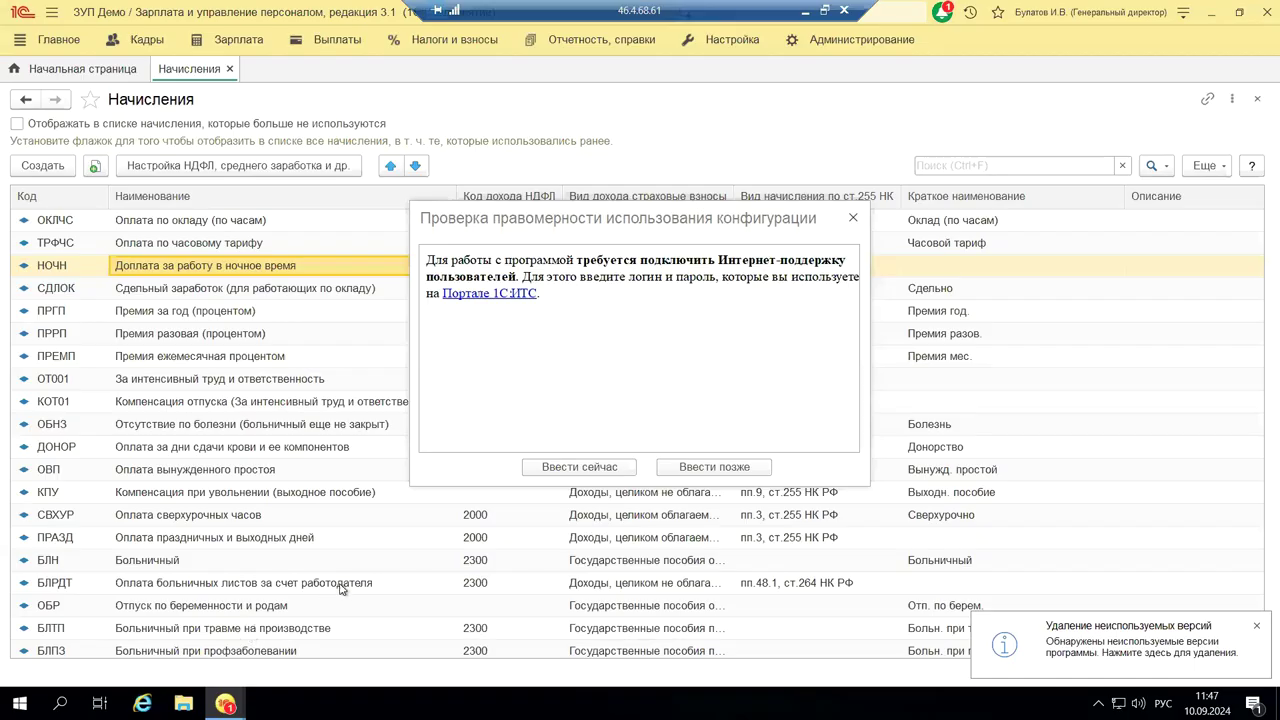
{"action": "left_click", "coordinate": [850, 219]}
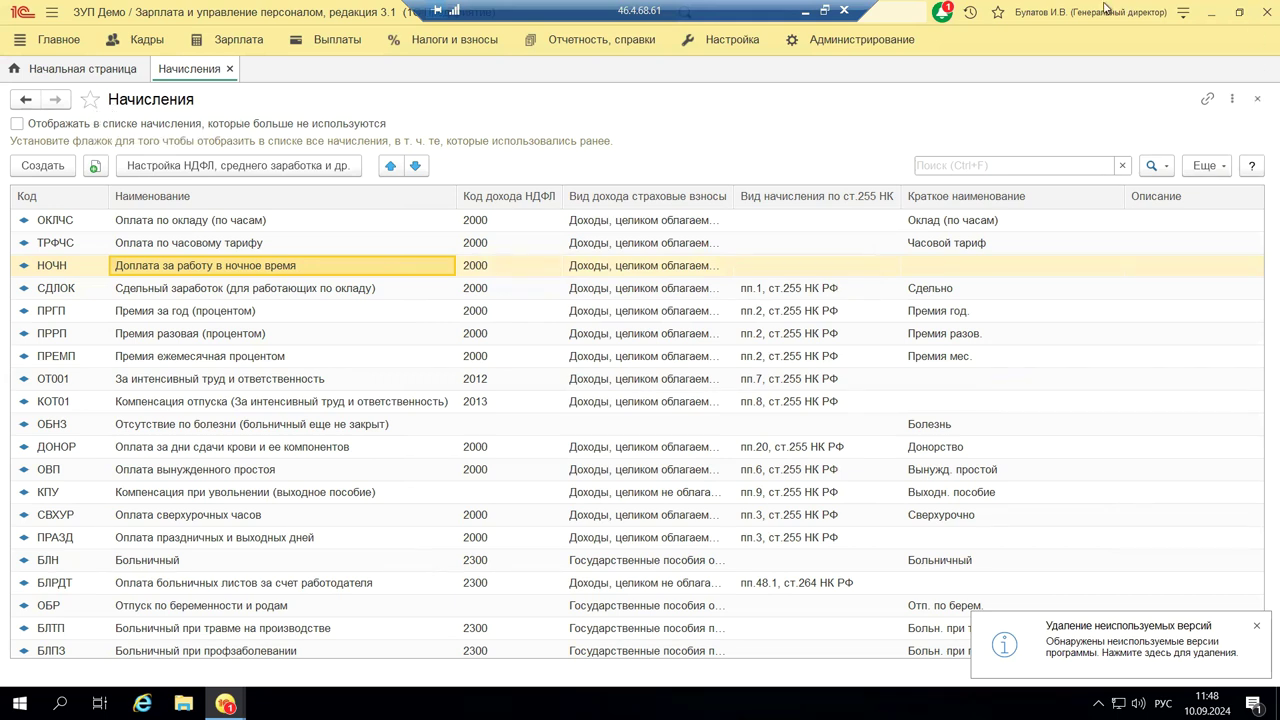
{"action": "left_click", "coordinate": [1184, 13]}
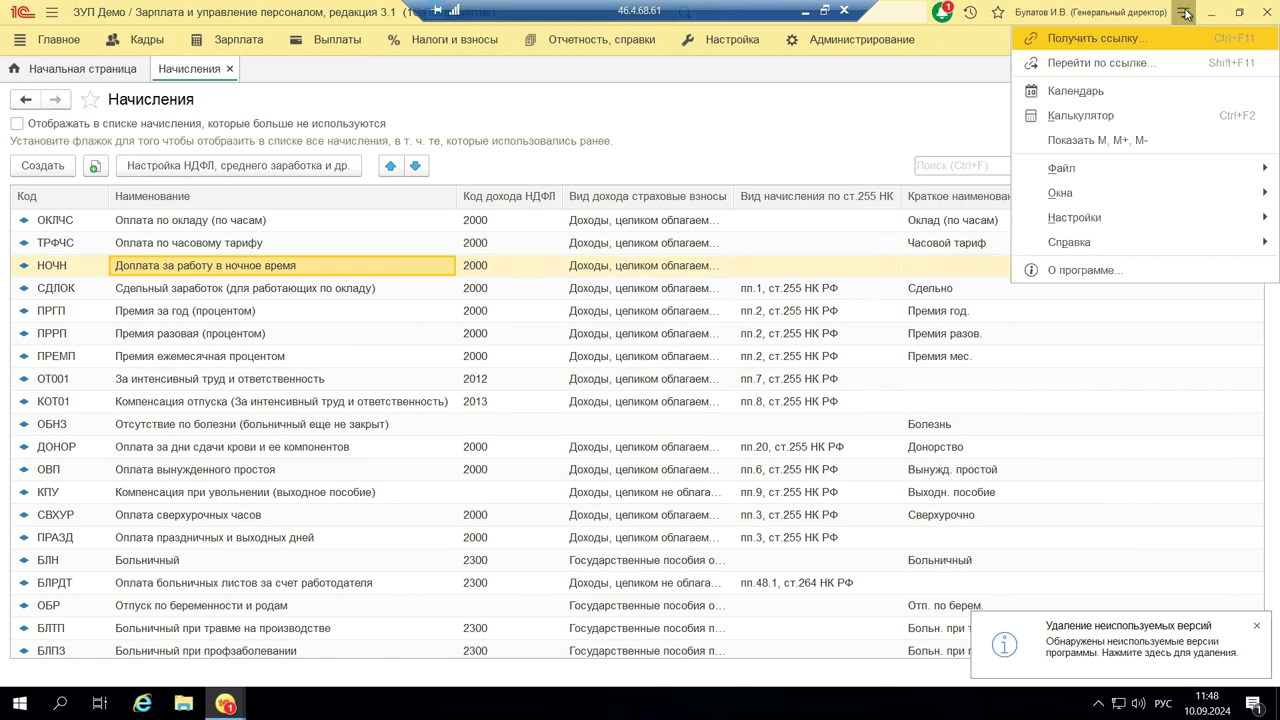
{"action": "left_click", "coordinate": [1063, 270]}
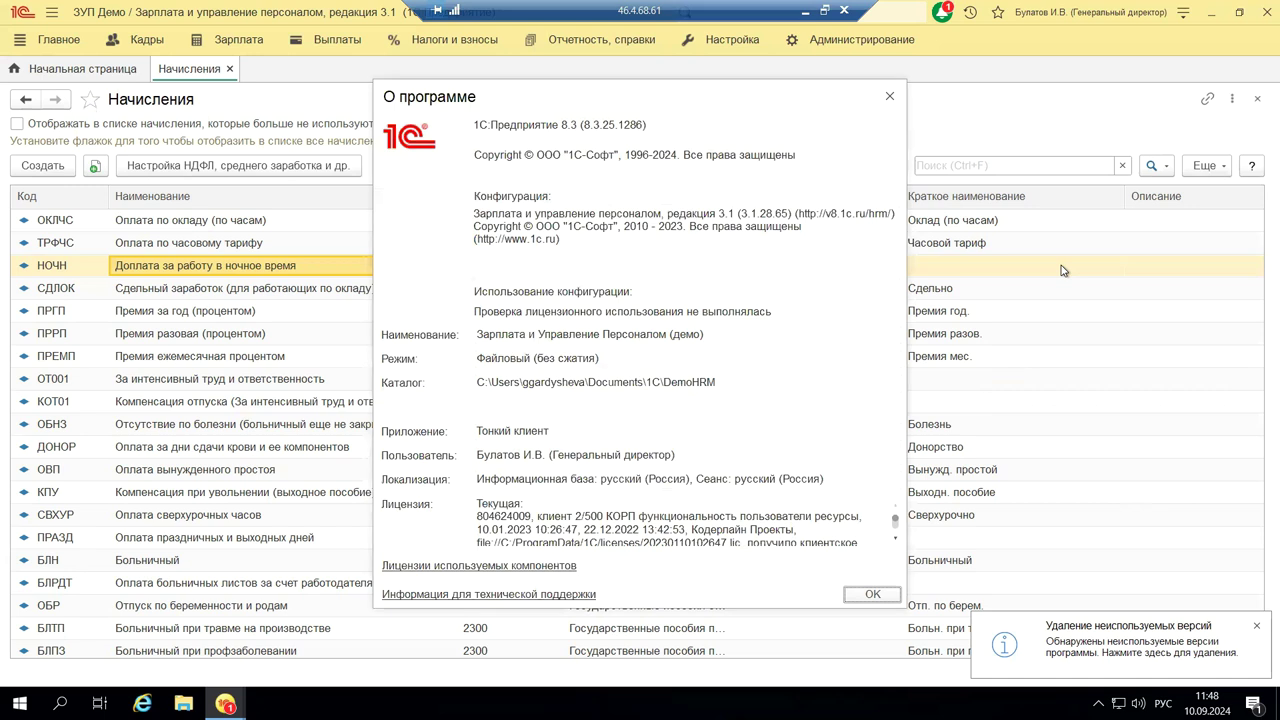
{"action": "left_click", "coordinate": [474, 126]}
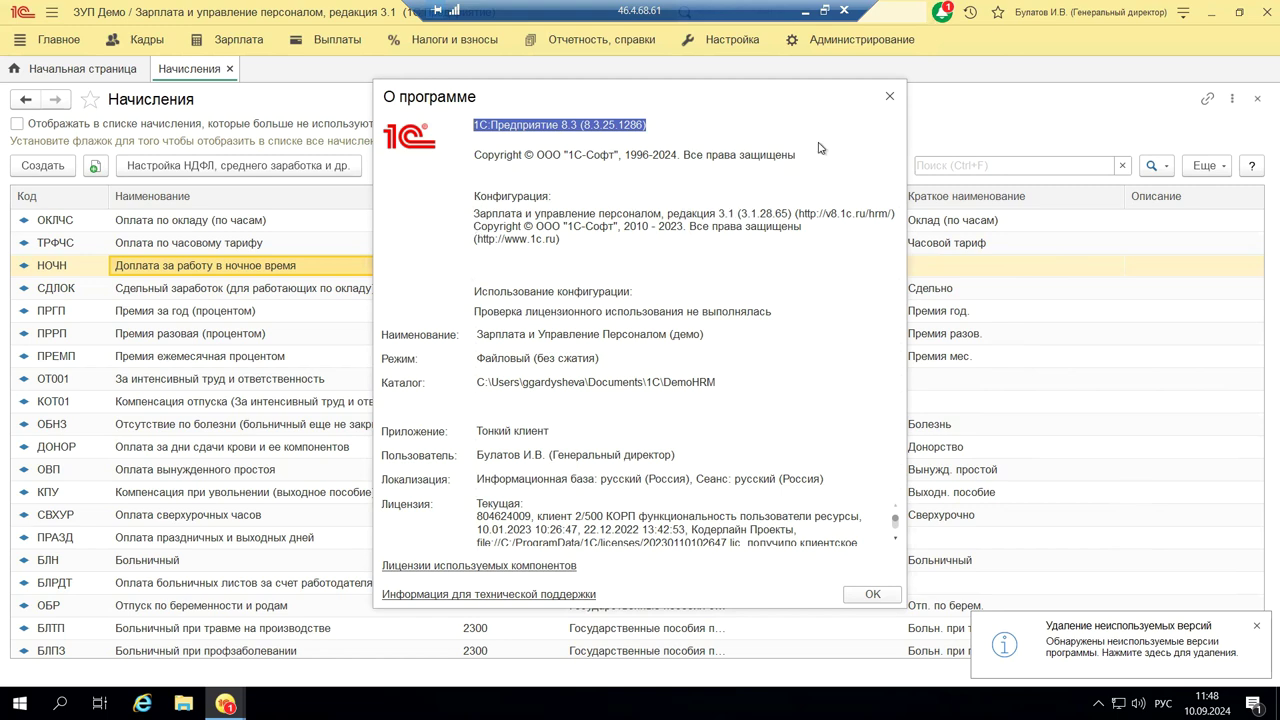
{"action": "left_click", "coordinate": [890, 97]}
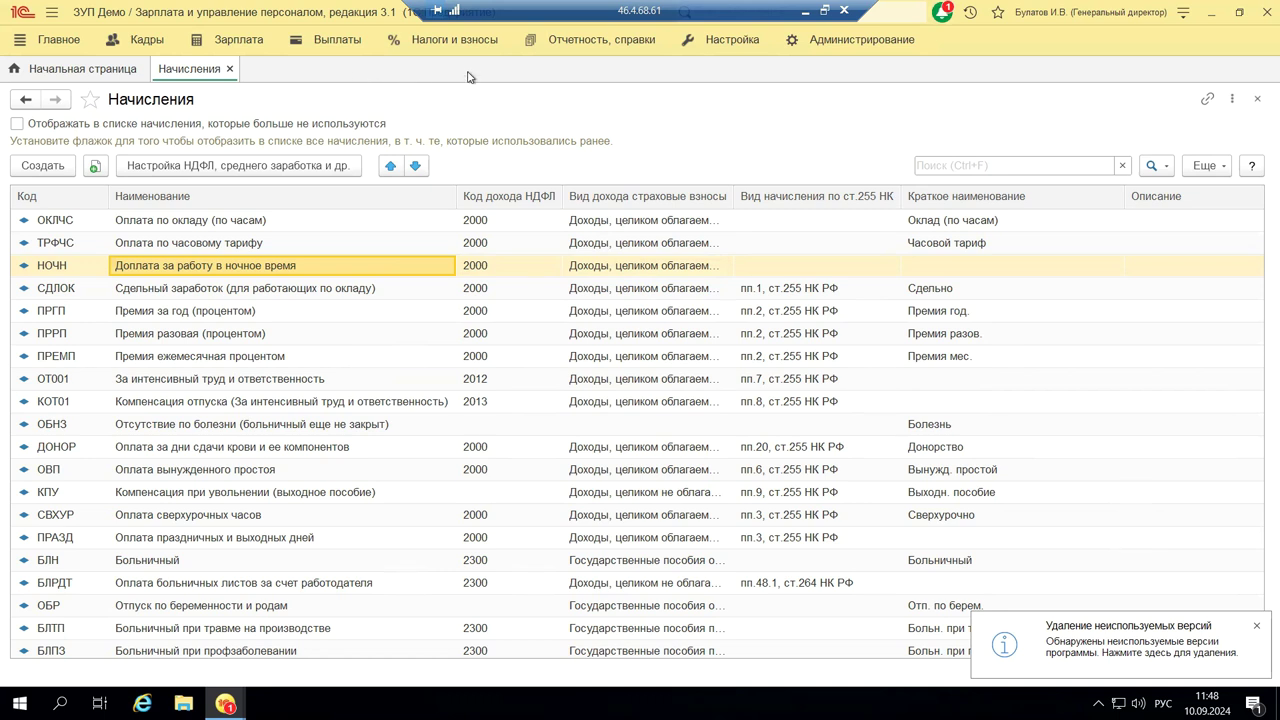
Step: Open "1С-Отчетность" in the payroll program and dismiss the Internet support sign-in
{"action": "left_click", "coordinate": [533, 47]}
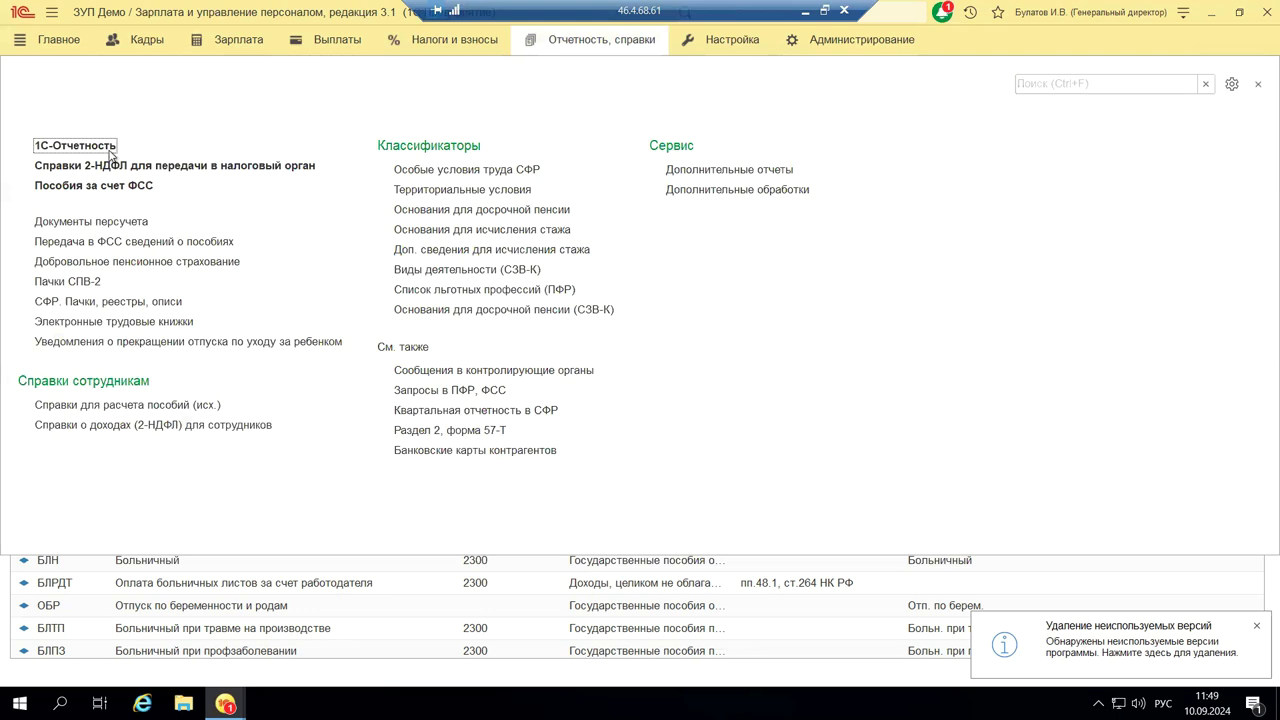
{"action": "left_click", "coordinate": [85, 147]}
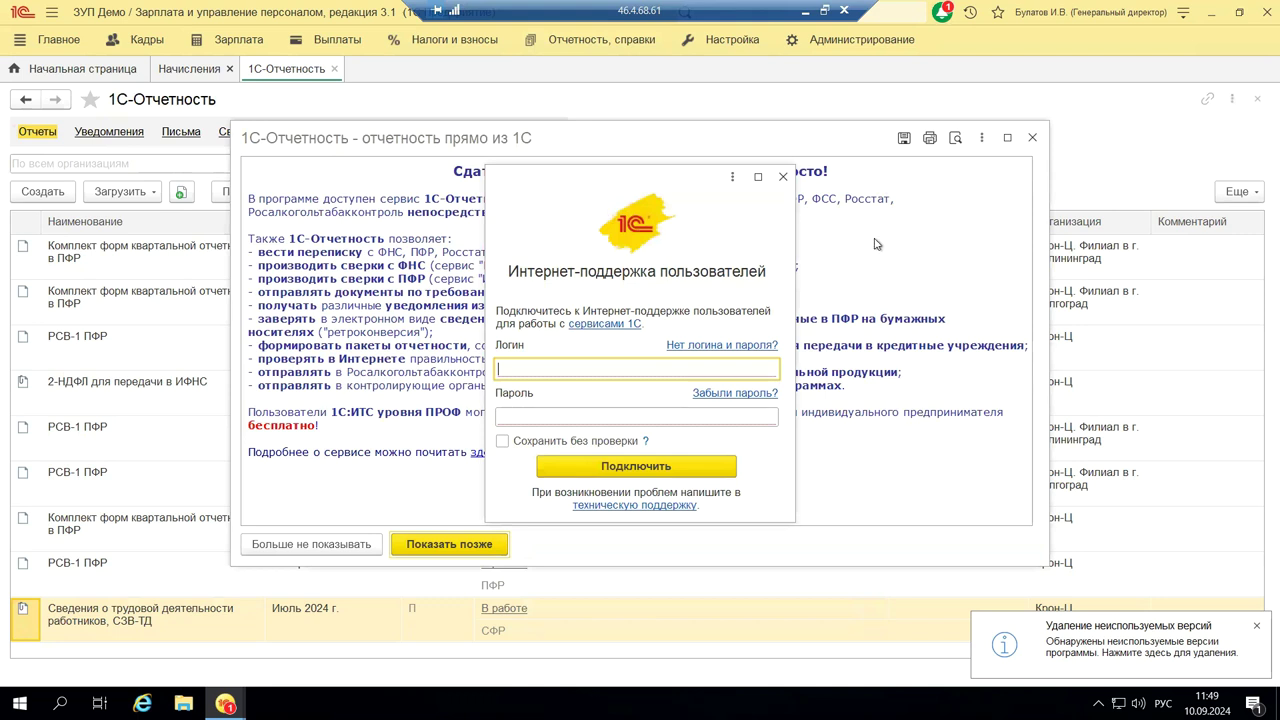
{"action": "left_click", "coordinate": [783, 177]}
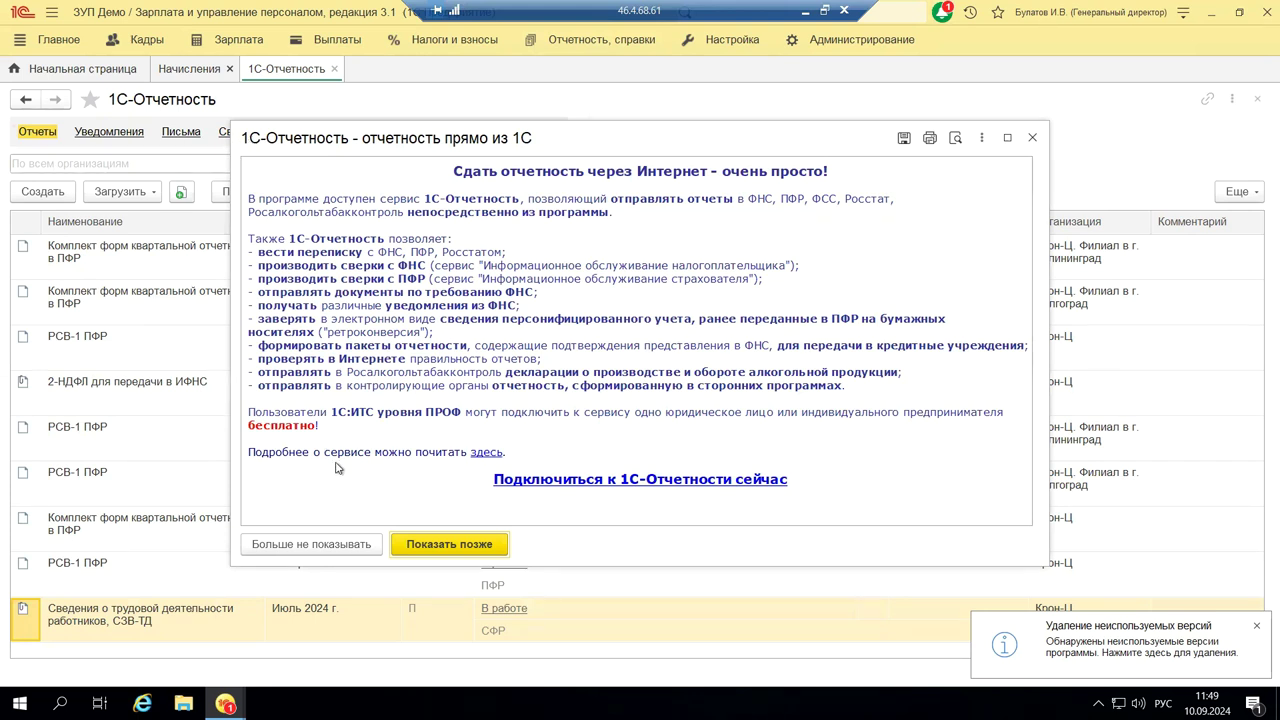
Step: Switch to the 1C:ERP demo base and open "1С-Отчетность" from its salary section
{"action": "left_click", "coordinate": [1210, 17]}
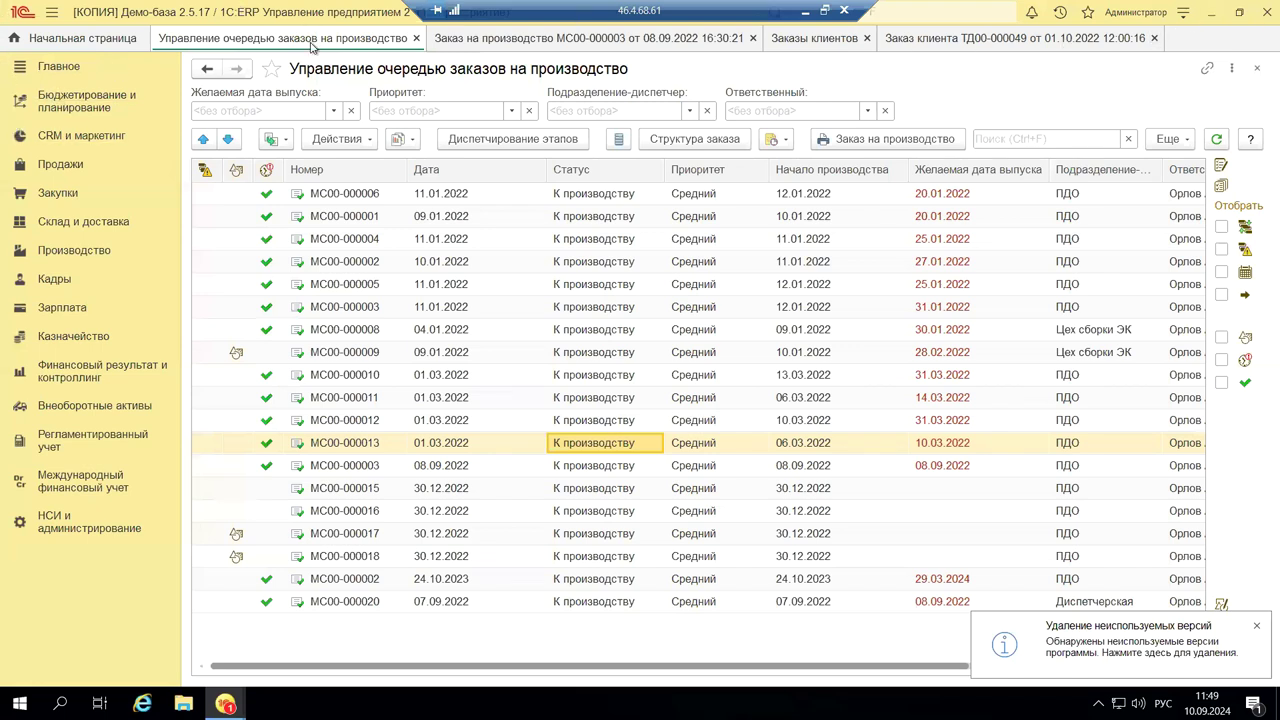
{"action": "left_click", "coordinate": [56, 314]}
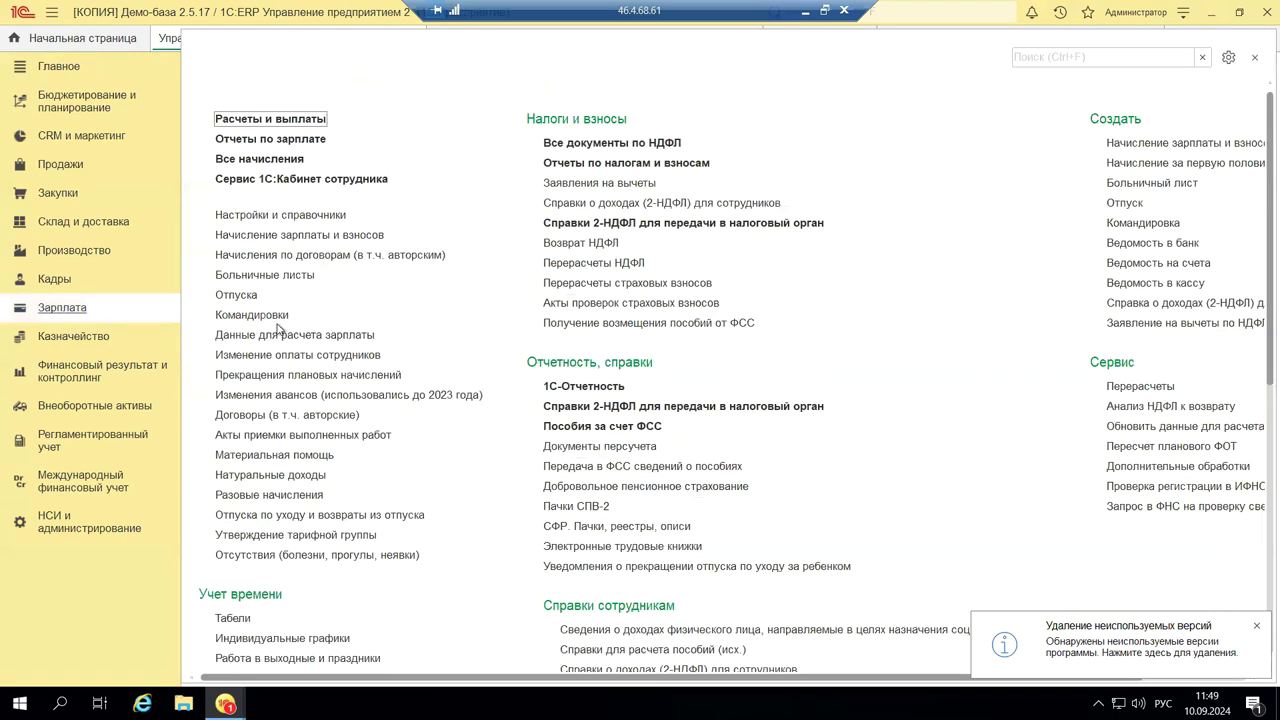
{"action": "left_click", "coordinate": [563, 386]}
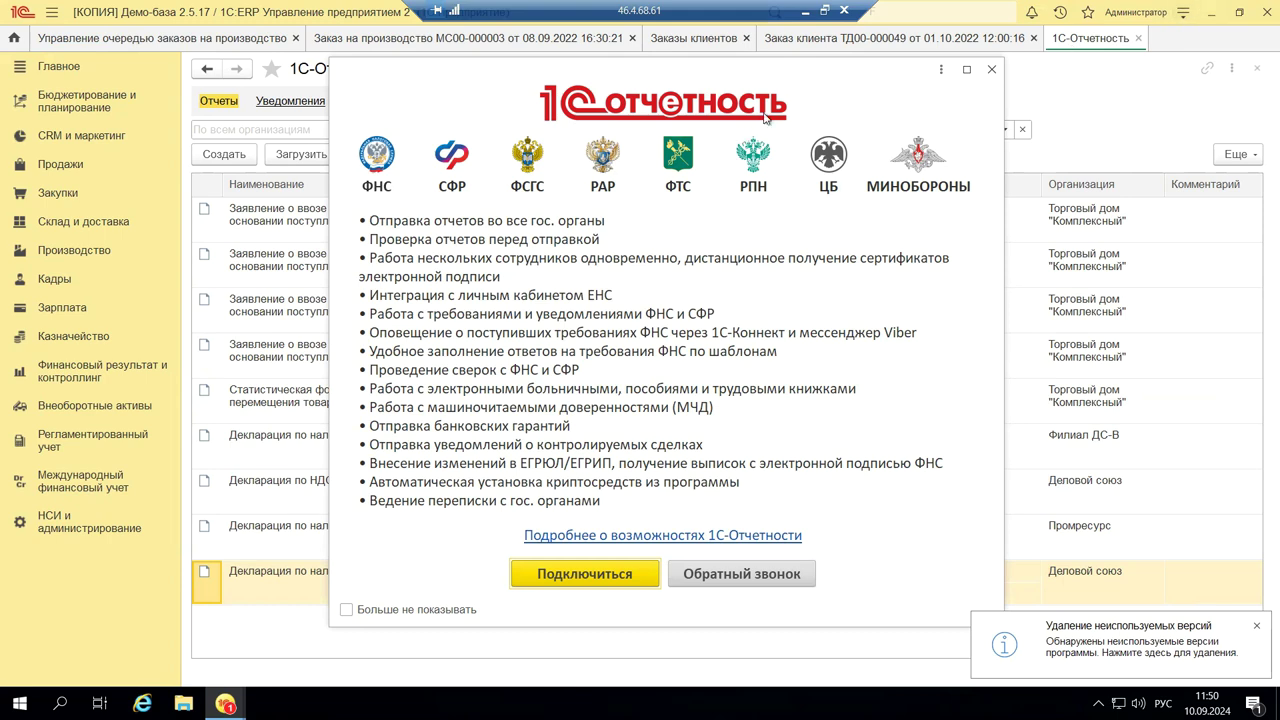
Step: Switch from the 1C:ERP demo base to the payroll program and dismiss the configuration licence check
{"action": "left_click", "coordinate": [1210, 12]}
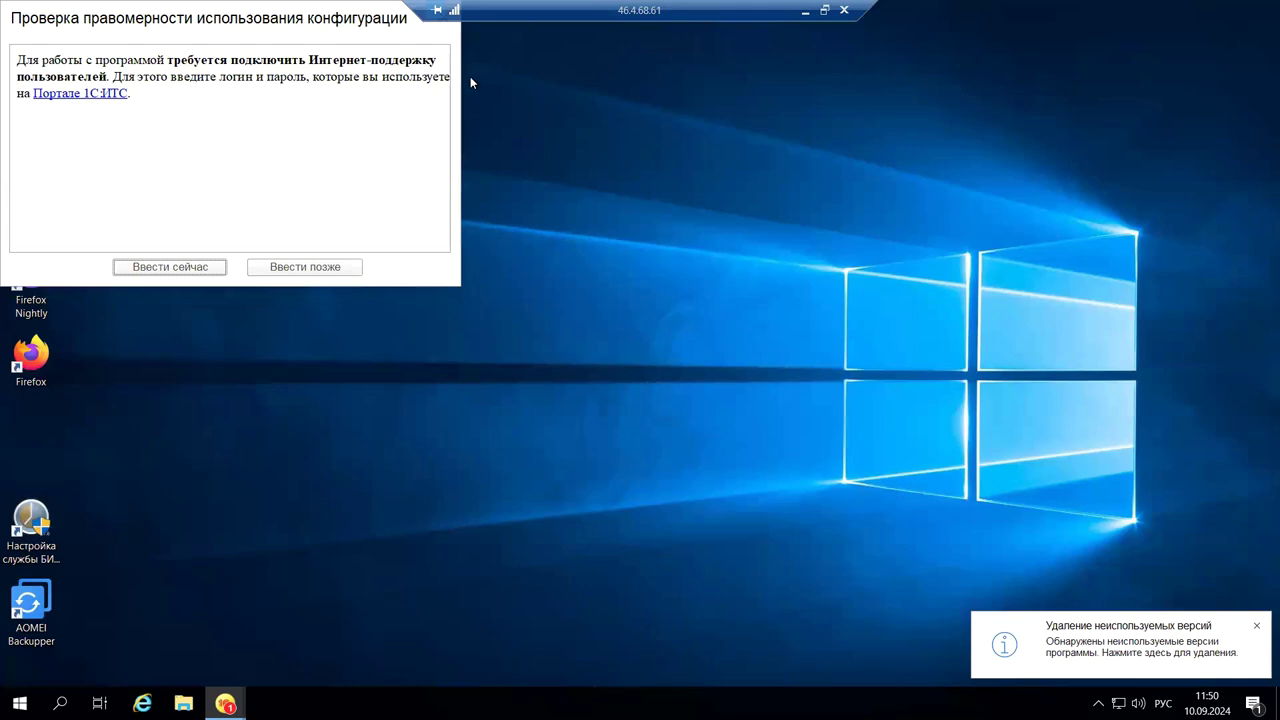
{"action": "mouse_move", "coordinate": [225, 703]}
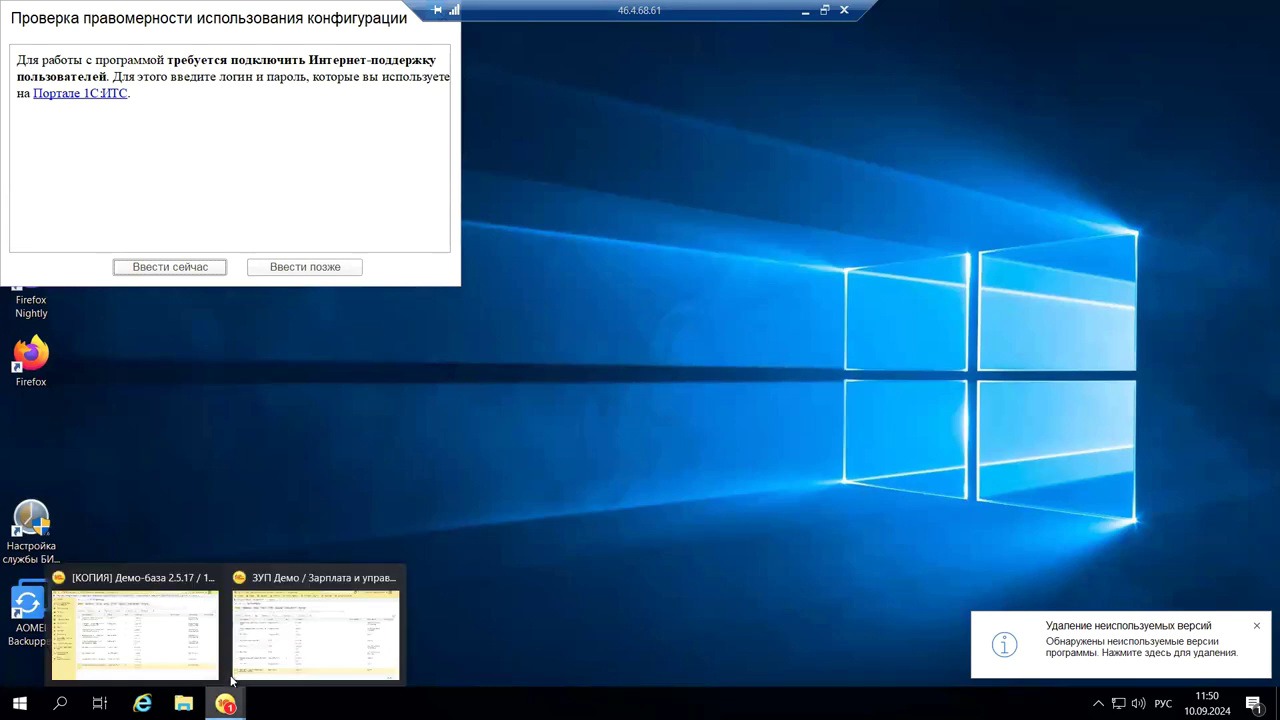
{"action": "left_click", "coordinate": [252, 638]}
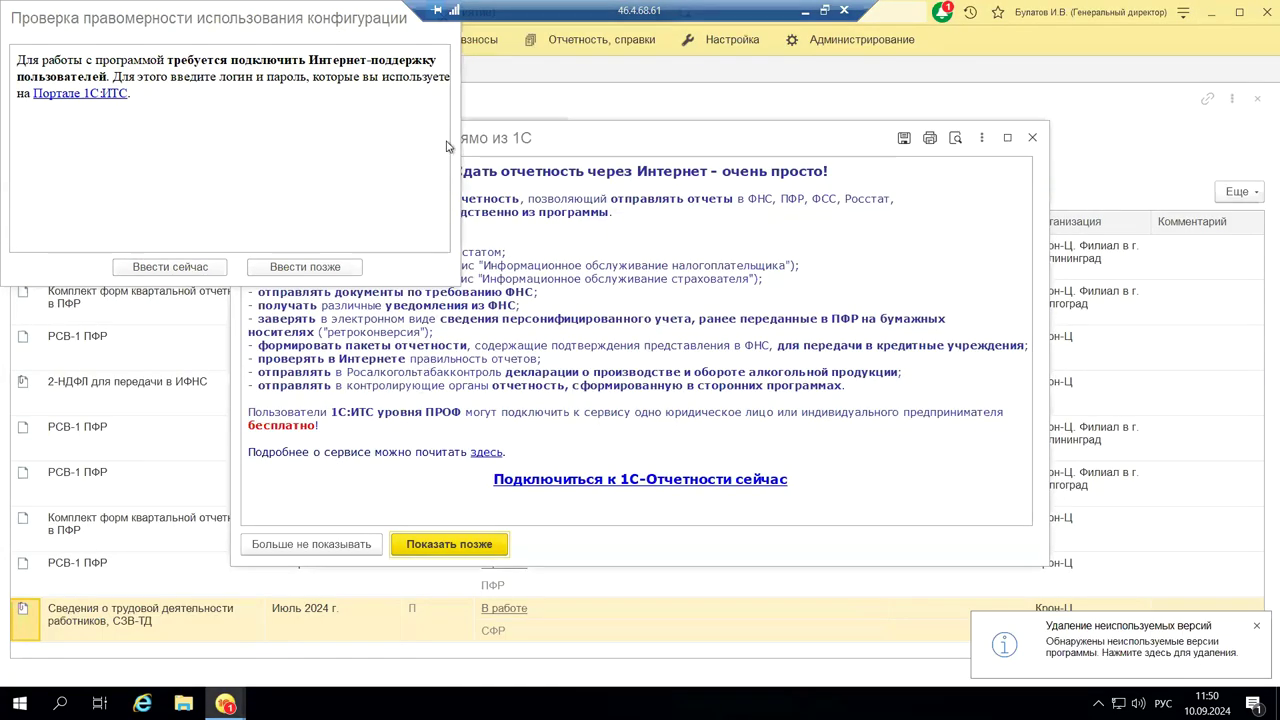
{"action": "left_click", "coordinate": [258, 33]}
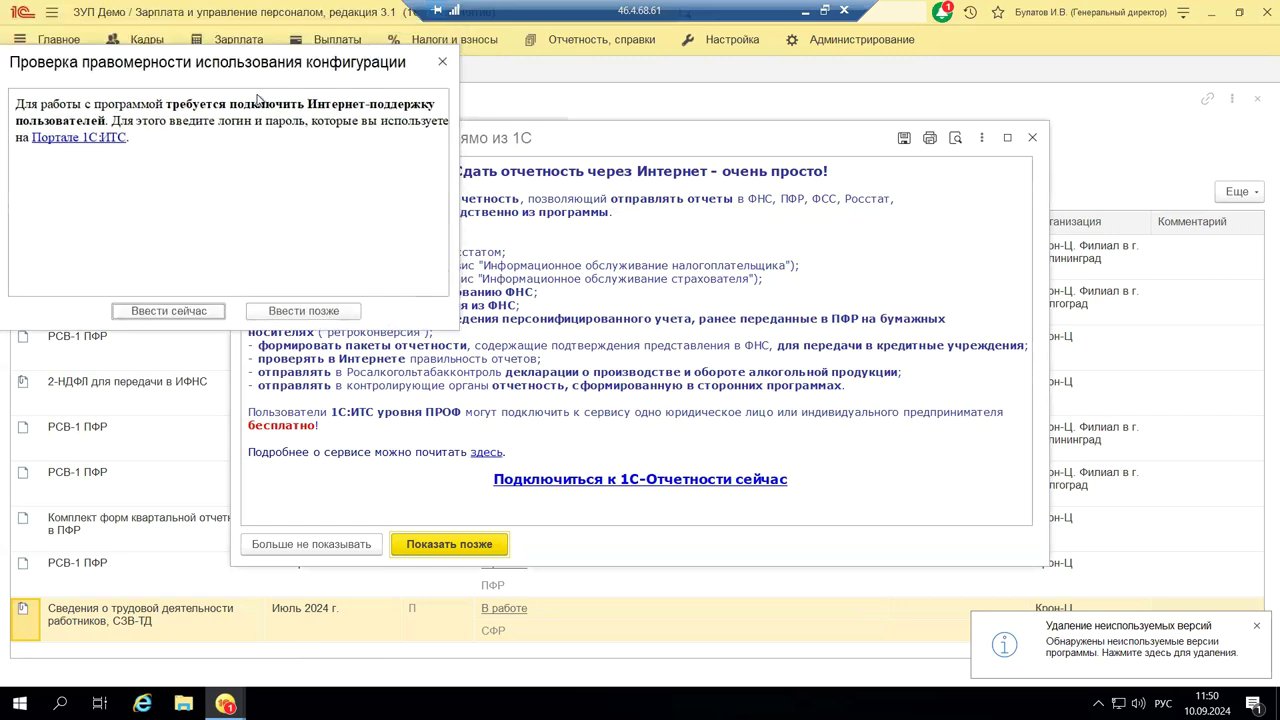
{"action": "left_click", "coordinate": [444, 113]}
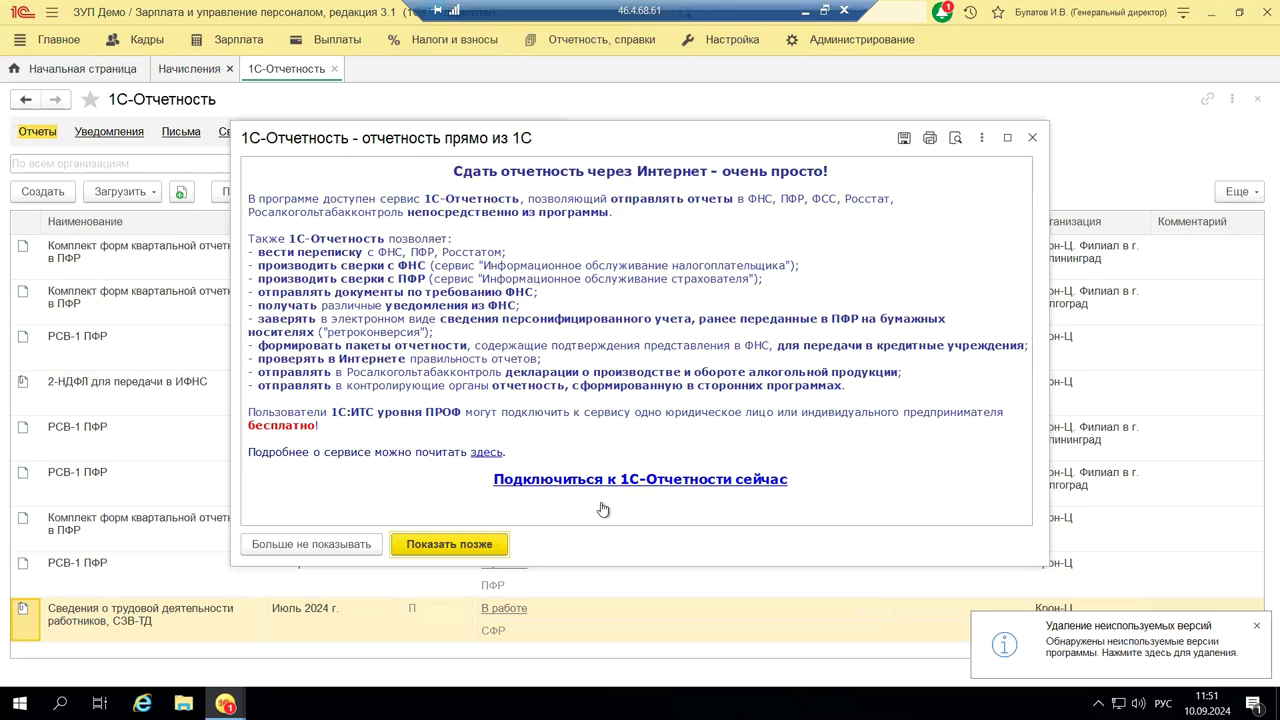
Step: Start connecting to 1С-Отчетность and choose Крон-Ц as the organization
{"action": "left_click", "coordinate": [560, 482]}
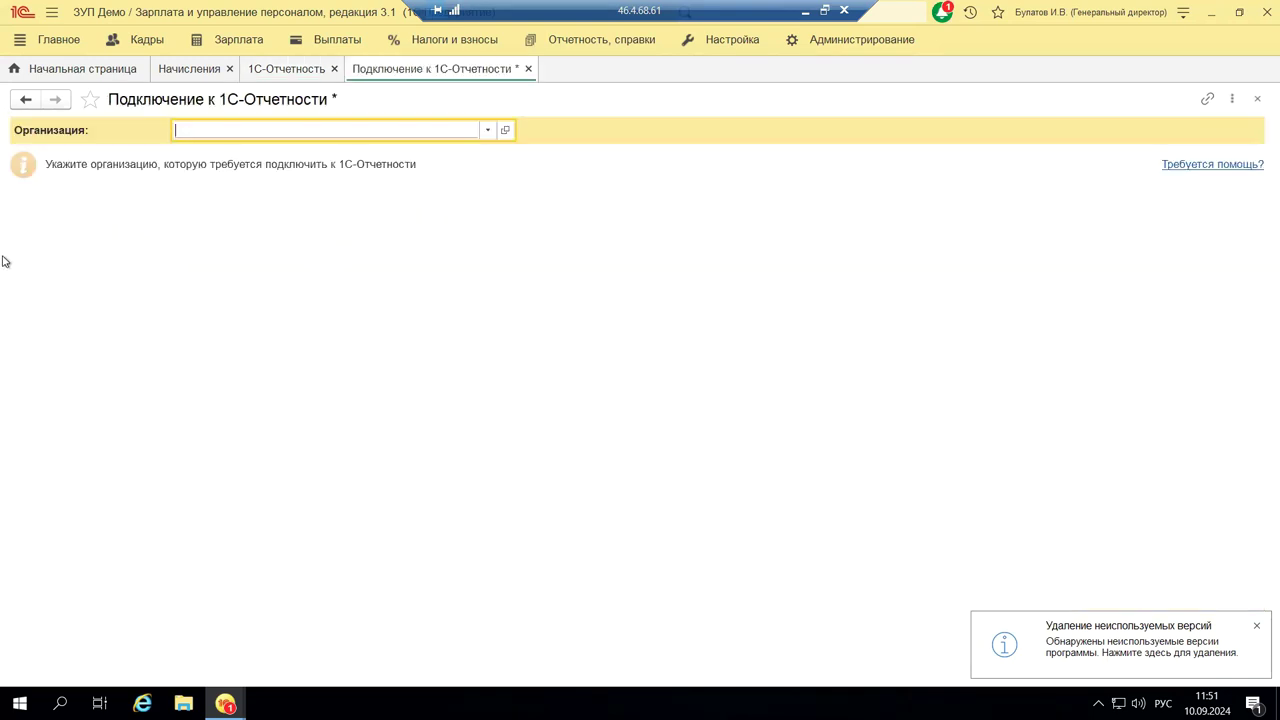
{"action": "left_click", "coordinate": [491, 131]}
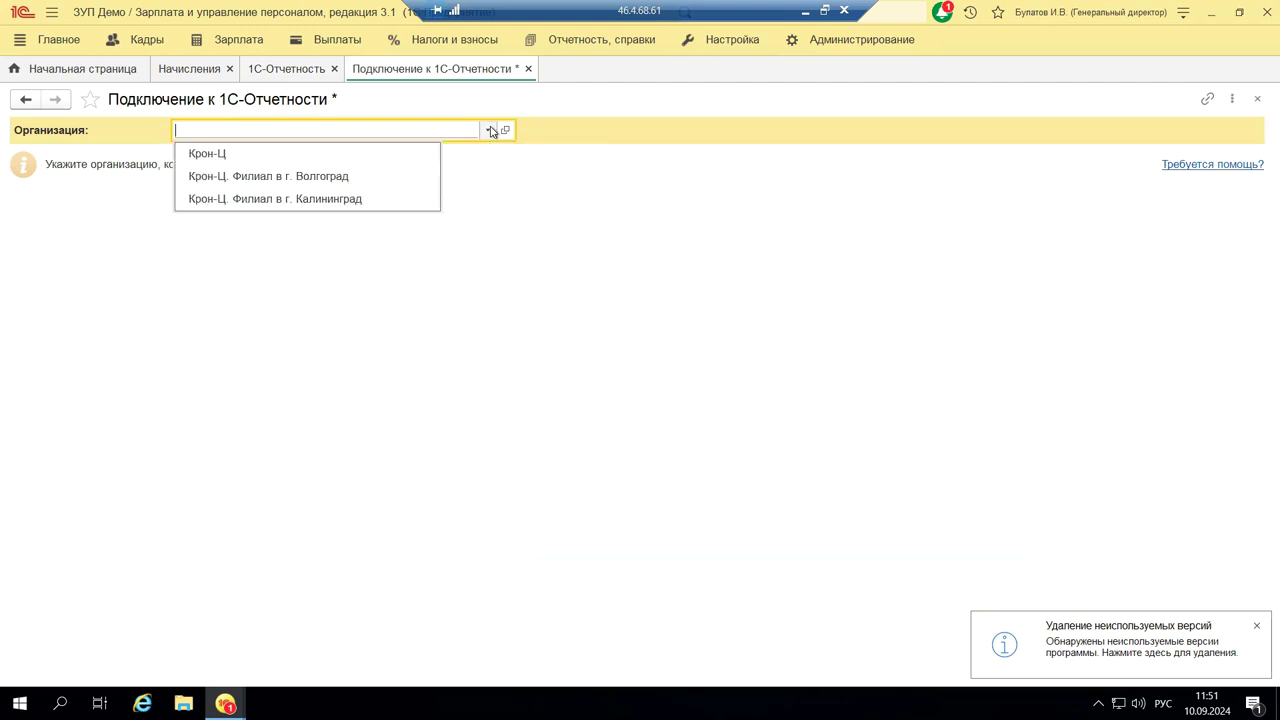
{"action": "left_click", "coordinate": [237, 158]}
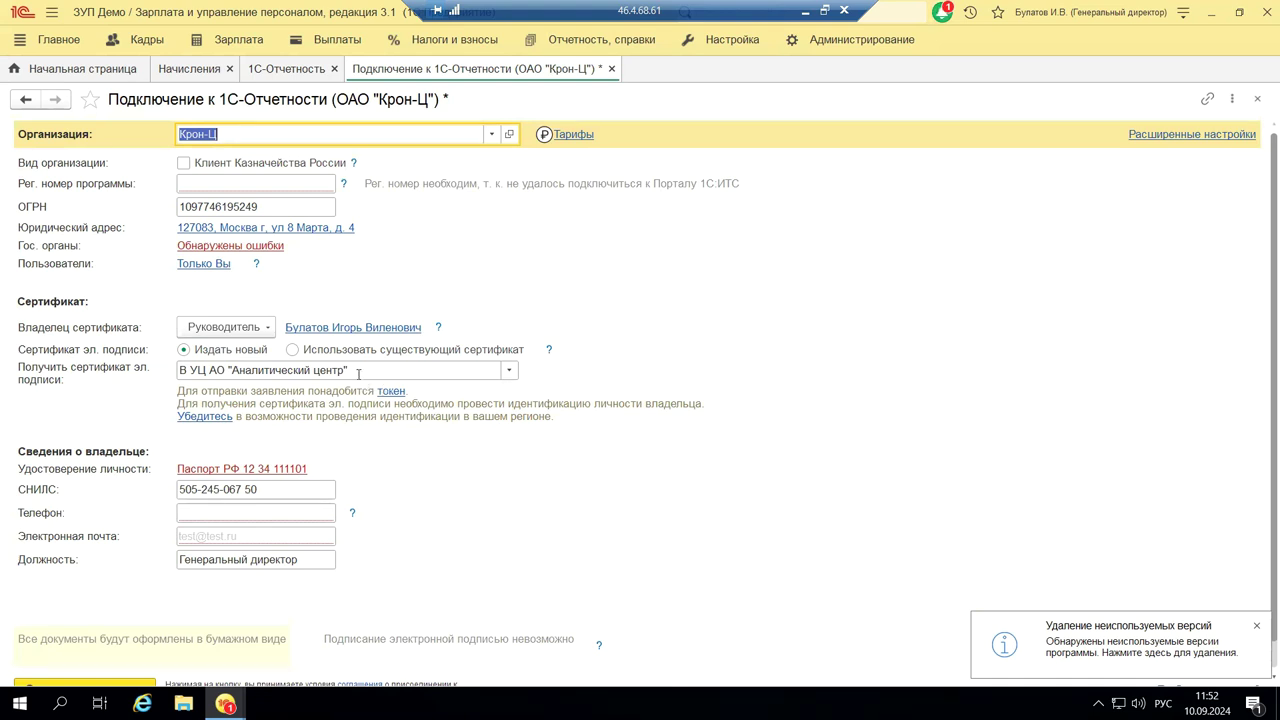
Step: Try to set the signature certificate source to "В инспекции ФНС", and dismiss the warning and the licence check
{"action": "left_click", "coordinate": [508, 372]}
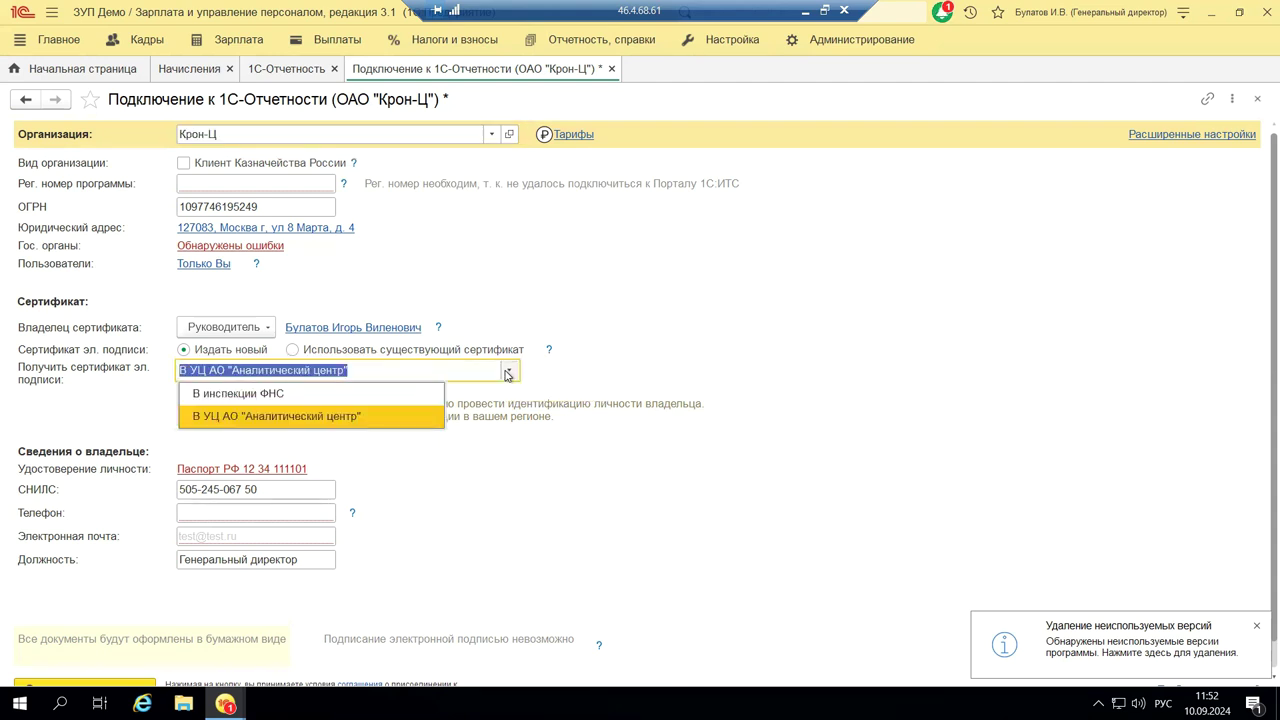
{"action": "left_click", "coordinate": [379, 400]}
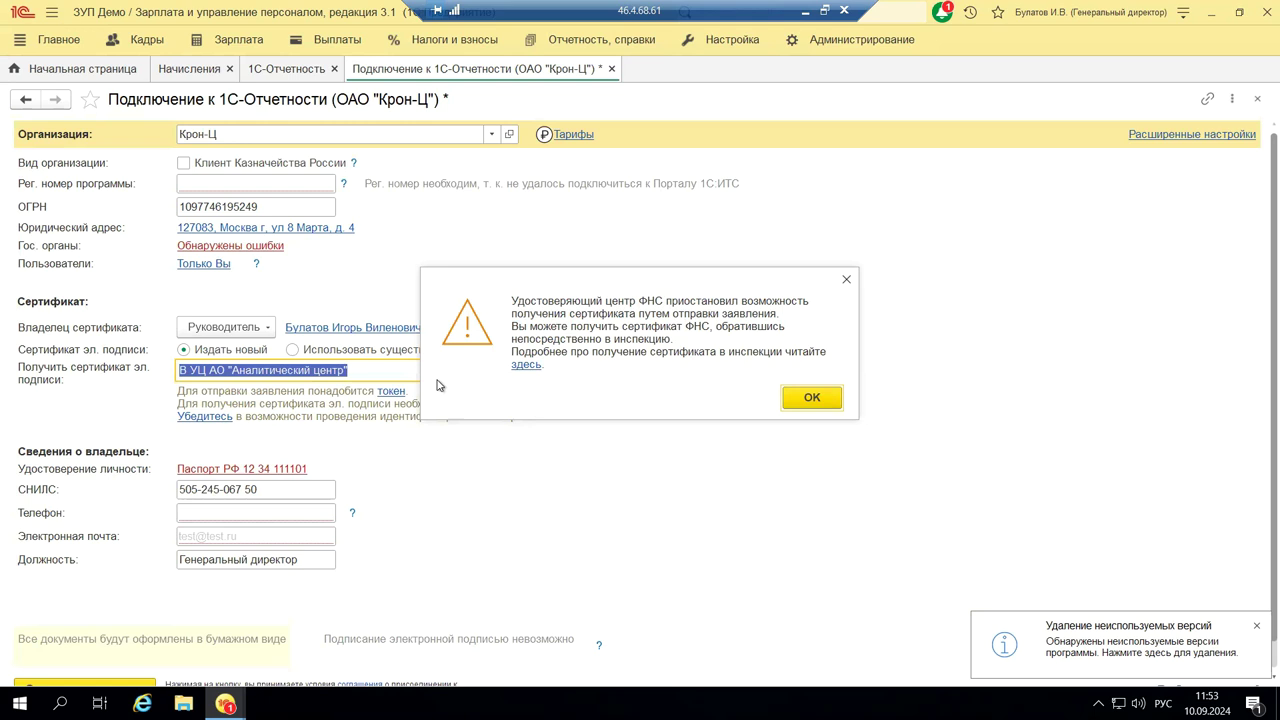
{"action": "left_click", "coordinate": [811, 398]}
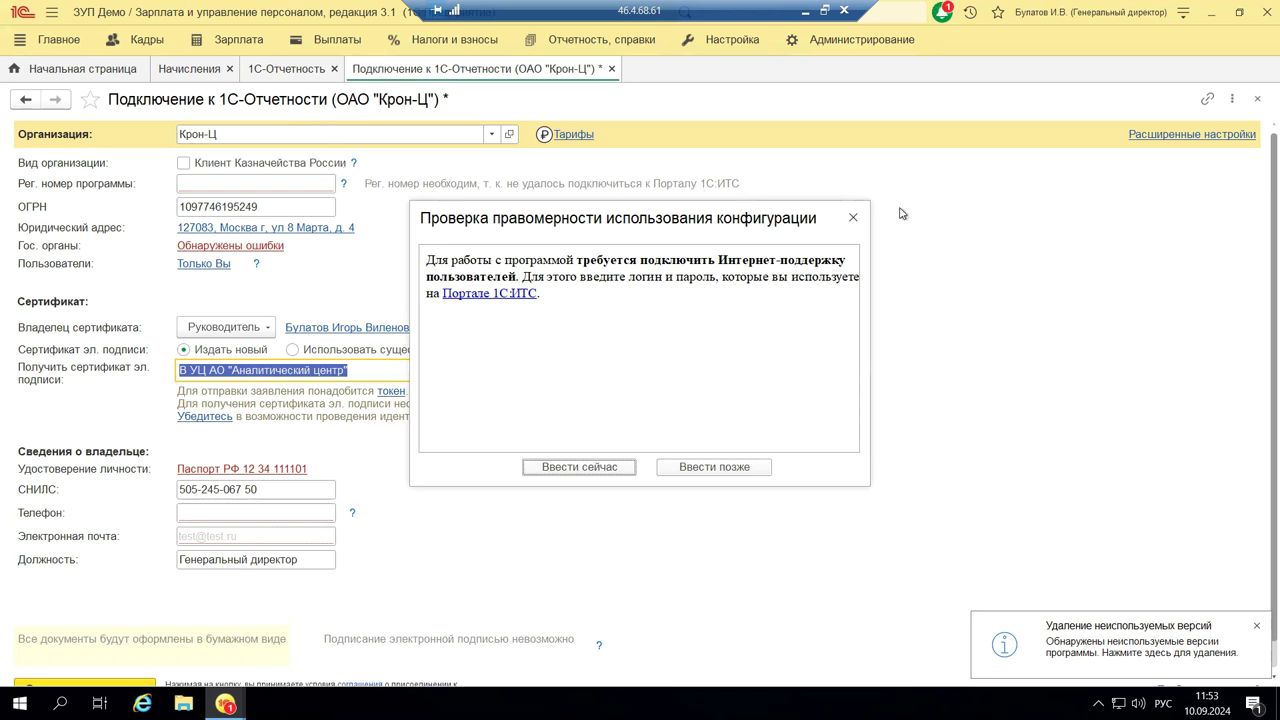
{"action": "left_click", "coordinate": [852, 218]}
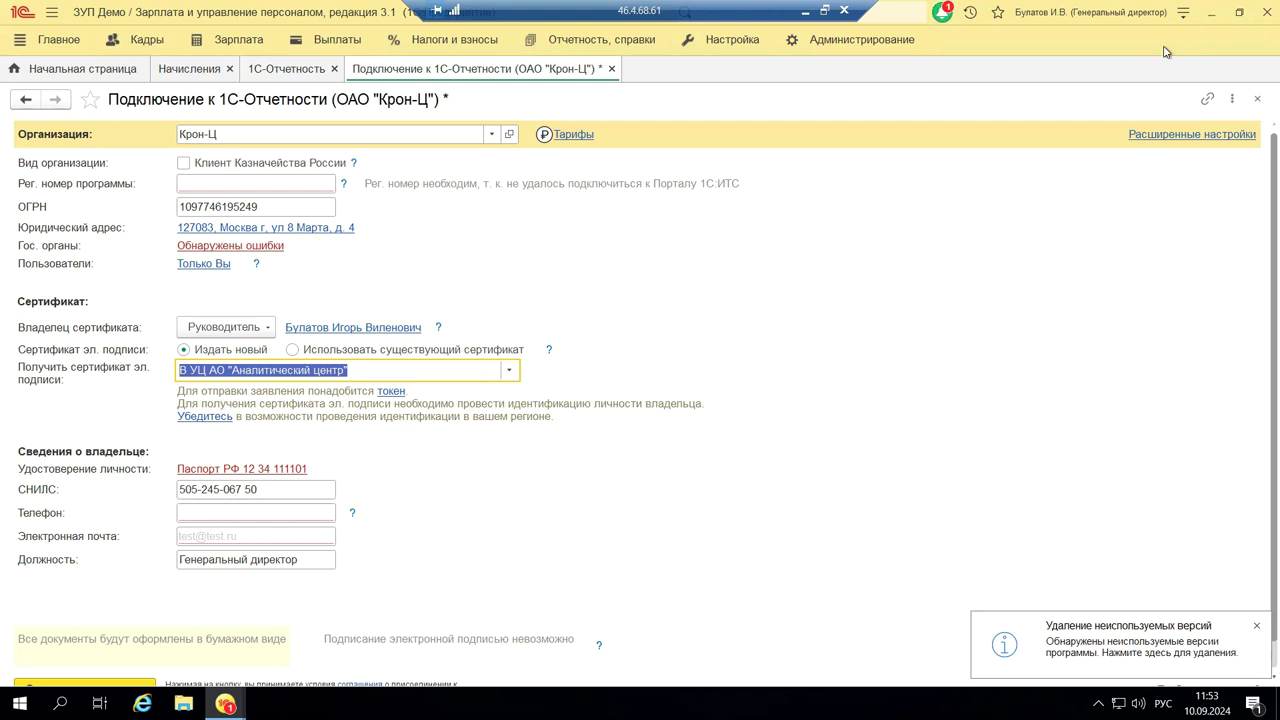
Step: Switch to the 1C:ERP demo base and close the 1С-Отчетность promotional window
{"action": "left_click", "coordinate": [1215, 17]}
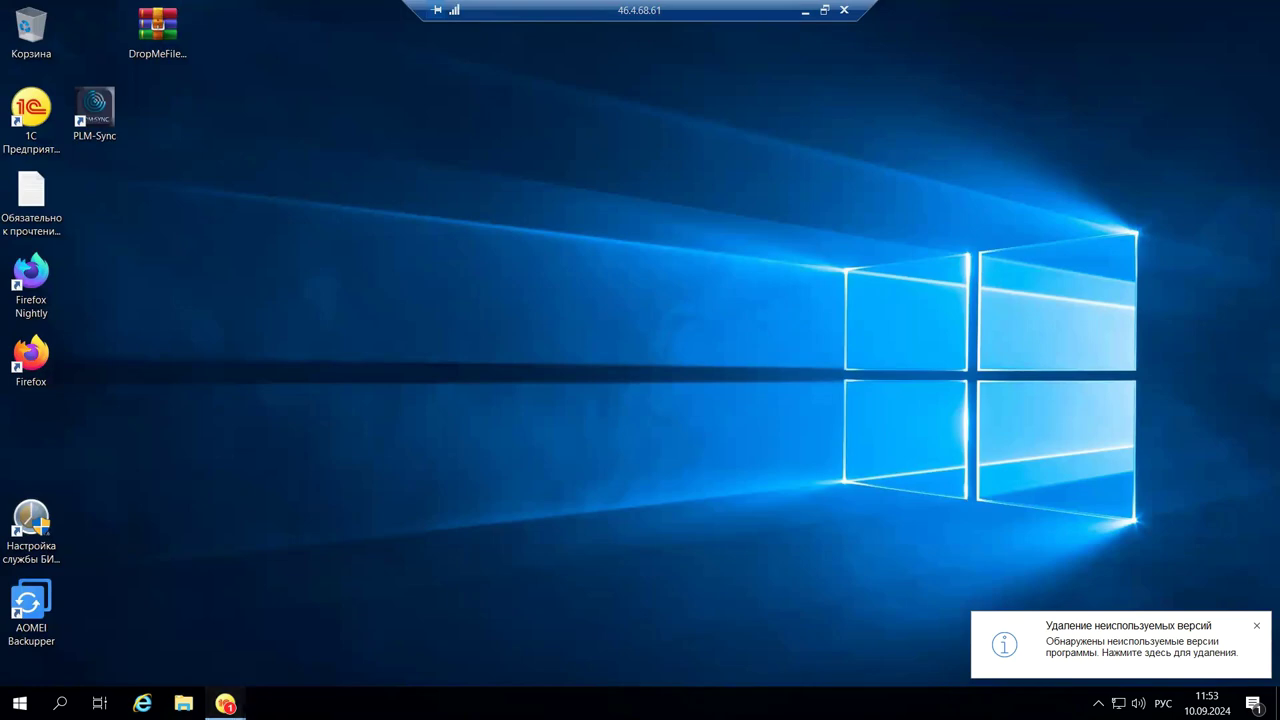
{"action": "mouse_move", "coordinate": [225, 704]}
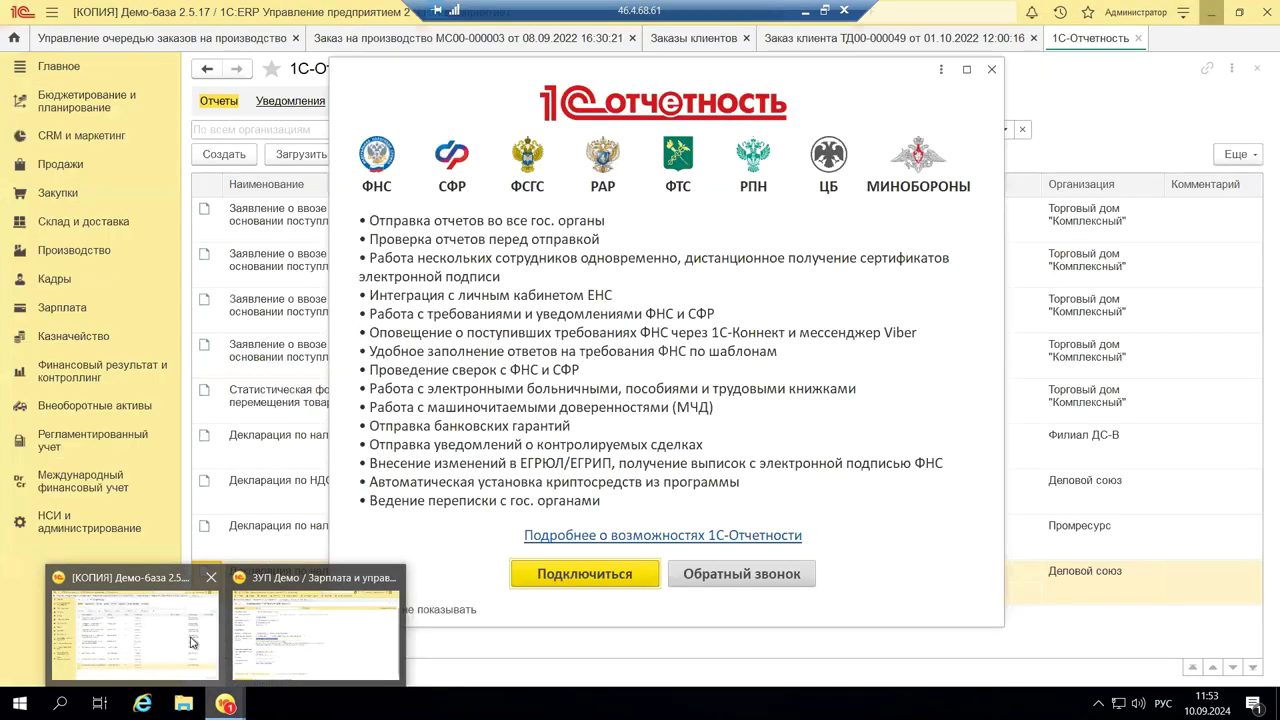
{"action": "left_click", "coordinate": [193, 641]}
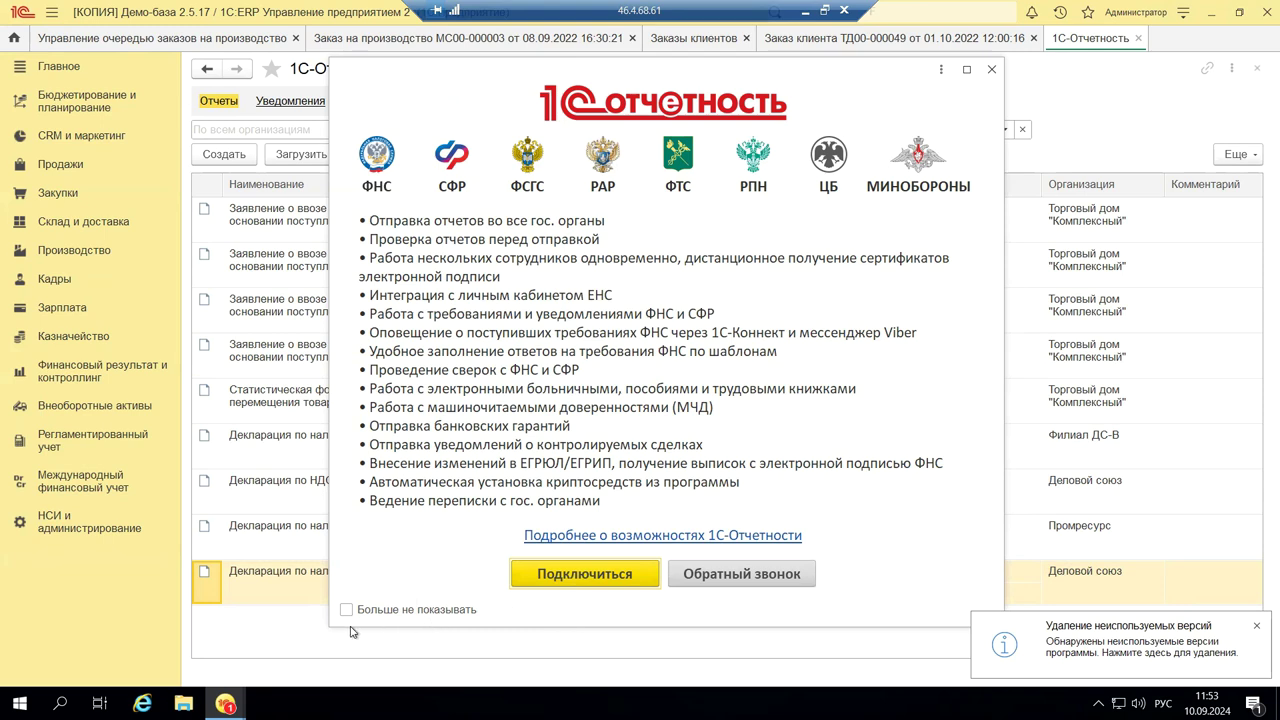
{"action": "left_click", "coordinate": [989, 71]}
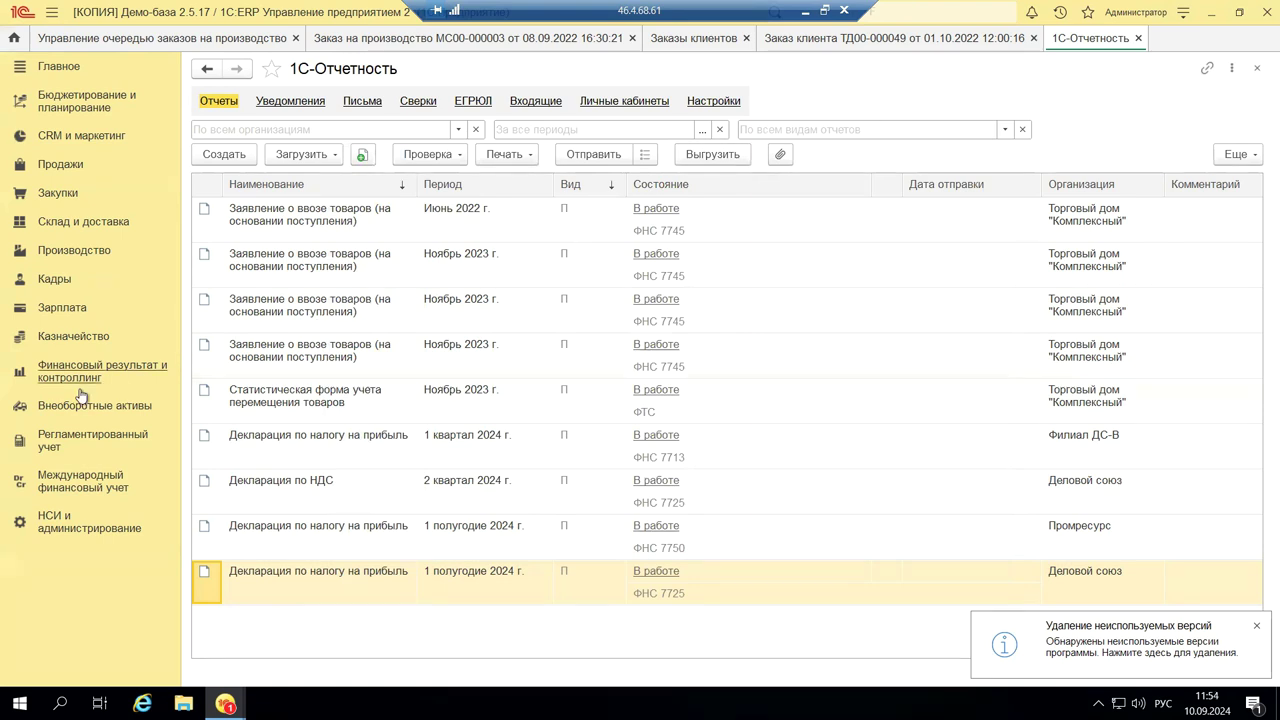
Step: Open "Личный кабинет ЕНС" in the regulated accounting section and choose Андромеда Плюс as the organization
{"action": "left_click", "coordinate": [53, 446]}
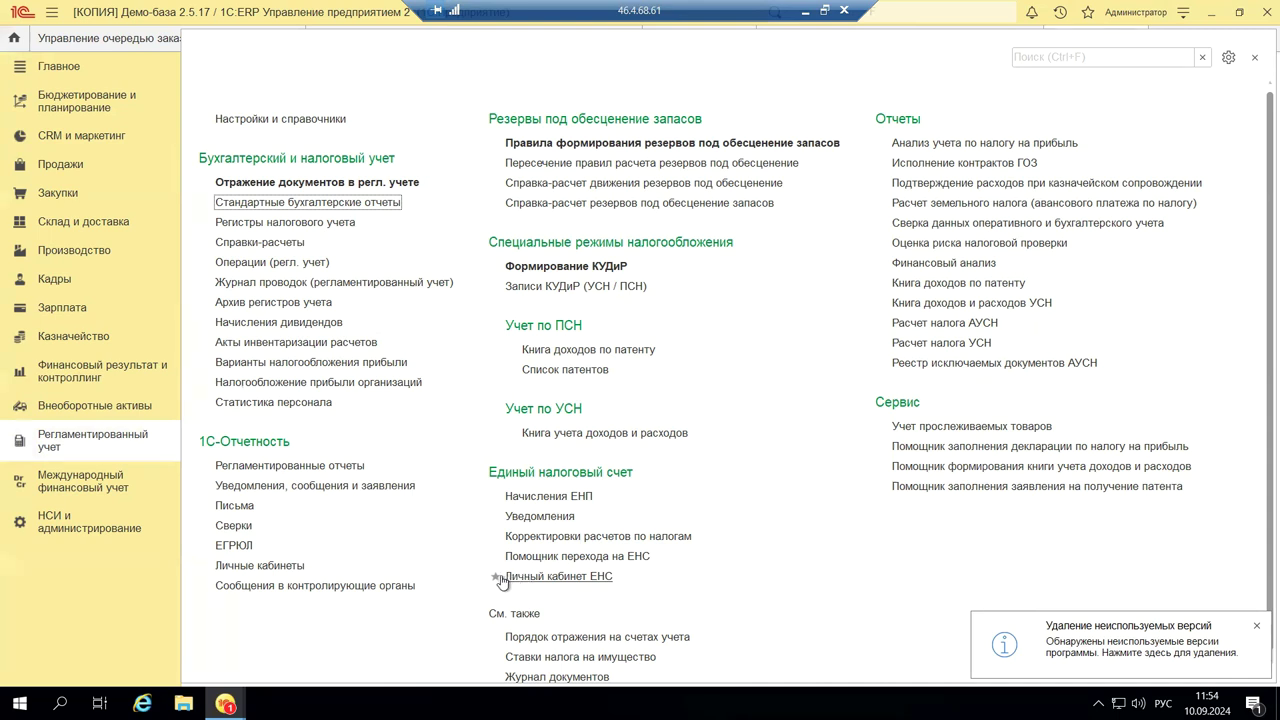
{"action": "left_click", "coordinate": [571, 578]}
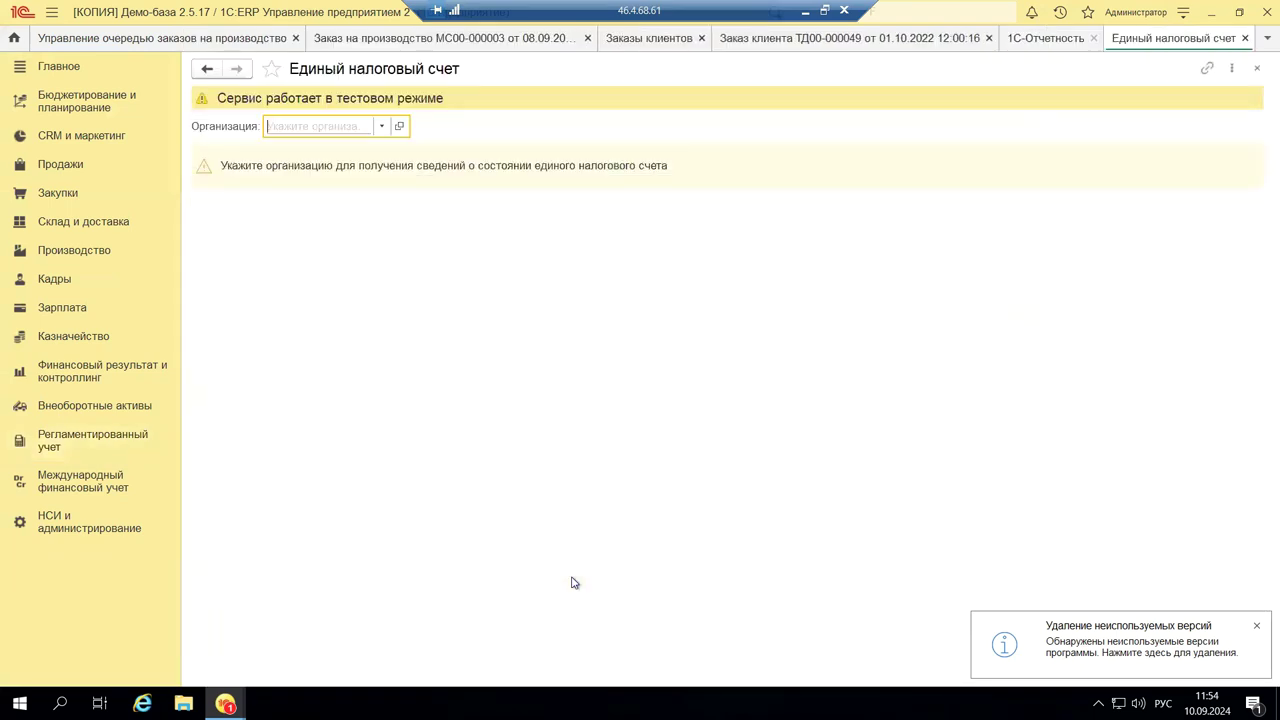
{"action": "left_click", "coordinate": [381, 126]}
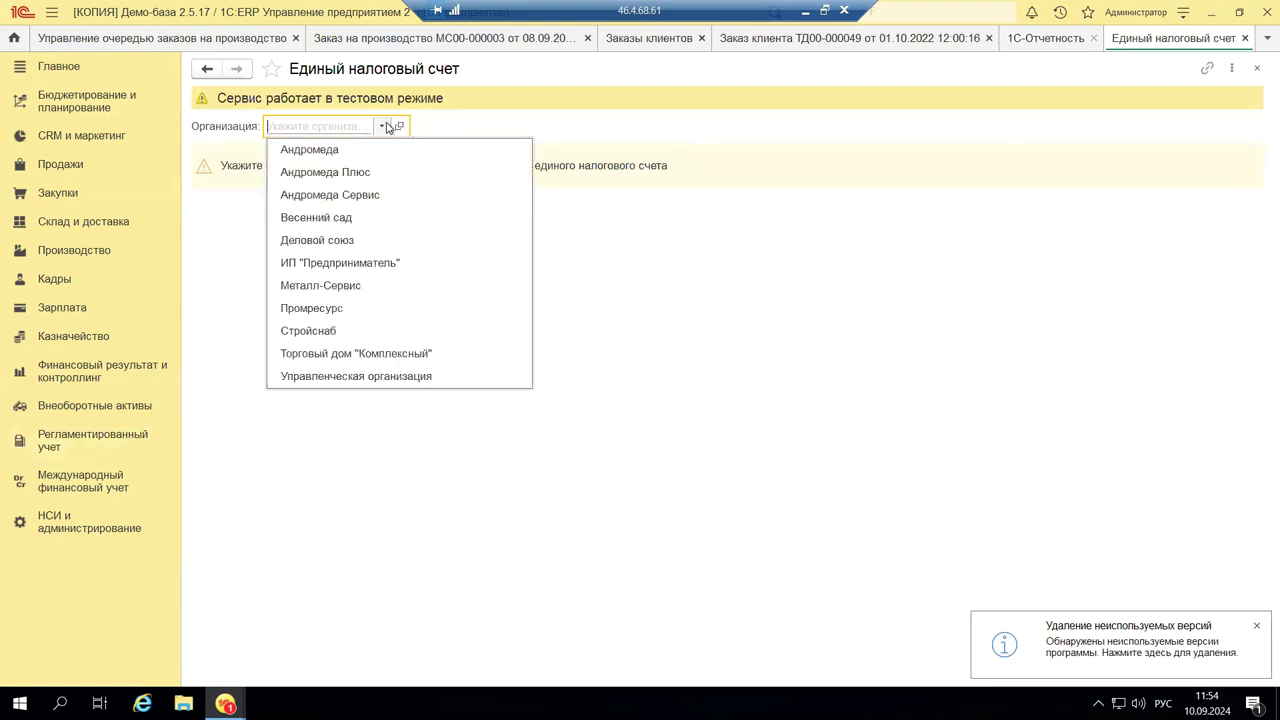
{"action": "left_click", "coordinate": [331, 180]}
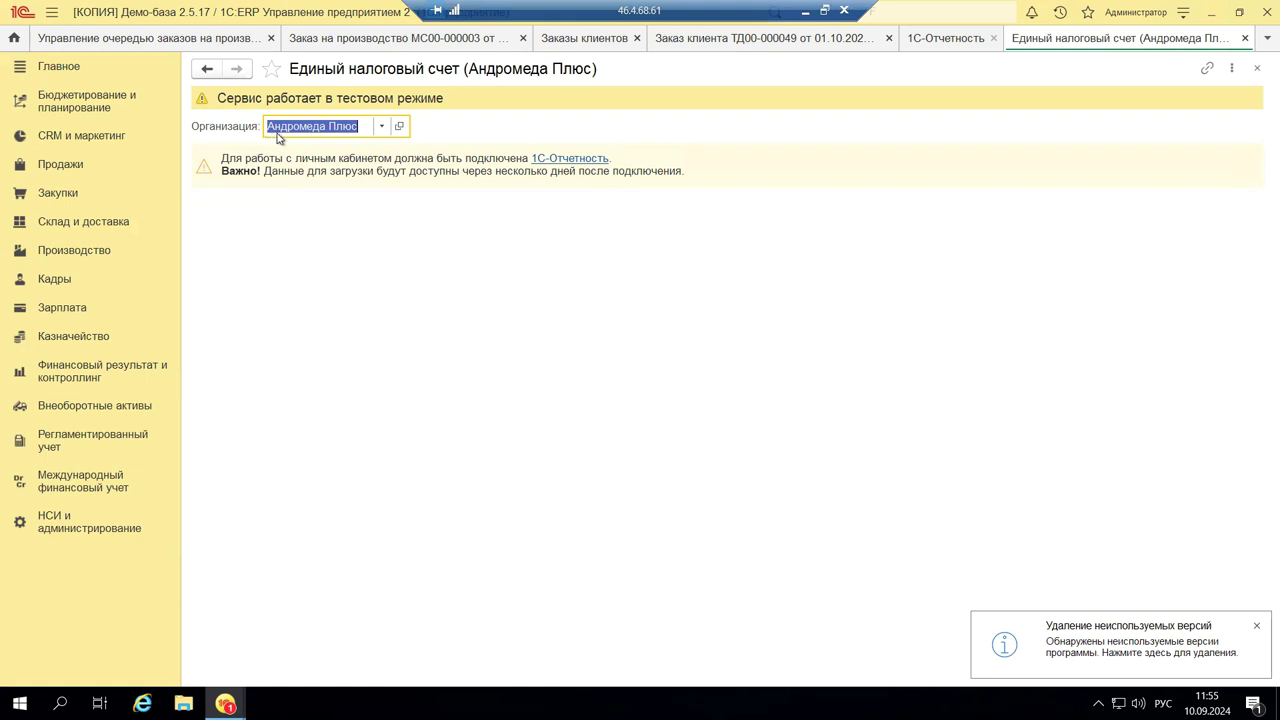
Step: Open the 1С-Отчетность connection form for Андромеда Плюс, view the one-year licence prices on the tariffs website, and close the site
{"action": "left_click", "coordinate": [578, 160]}
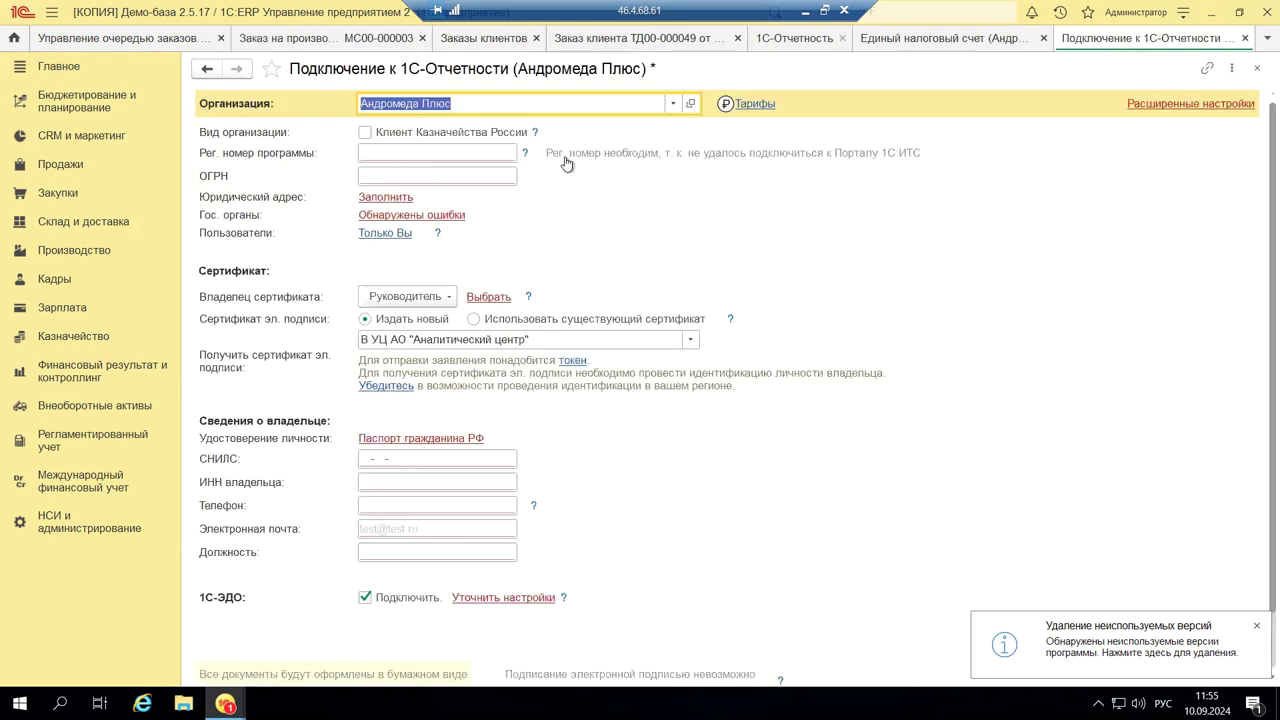
{"action": "left_click", "coordinate": [745, 105]}
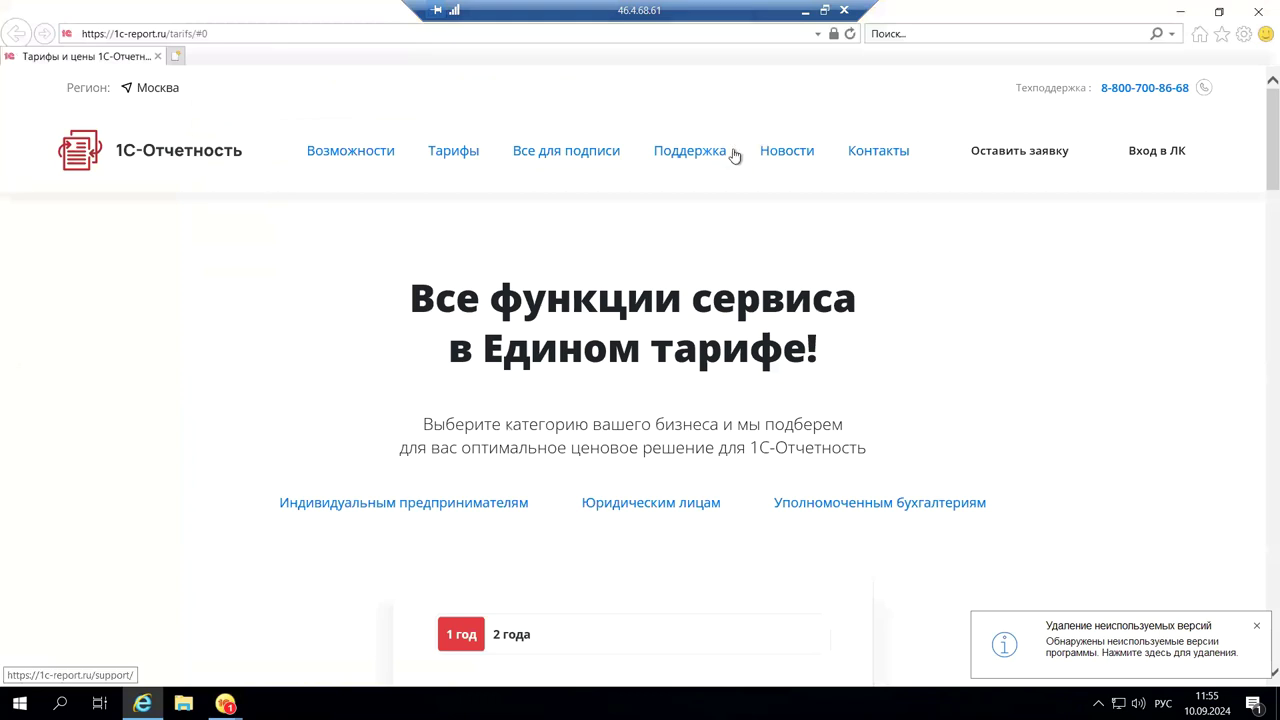
{"action": "scroll", "coordinate": [743, 271], "scroll_direction": "down", "scroll_amount": 3}
{"action": "scroll", "coordinate": [743, 271], "scroll_direction": "down", "scroll_amount": 1}
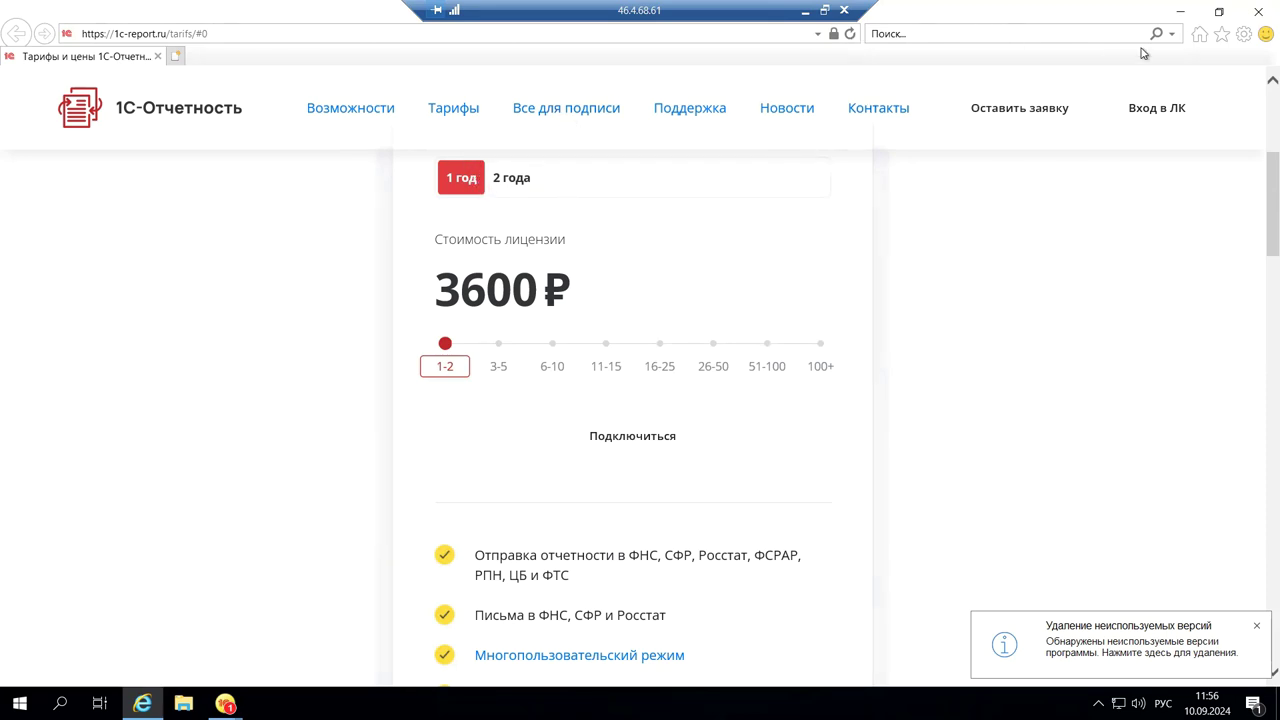
{"action": "left_click", "coordinate": [1257, 14]}
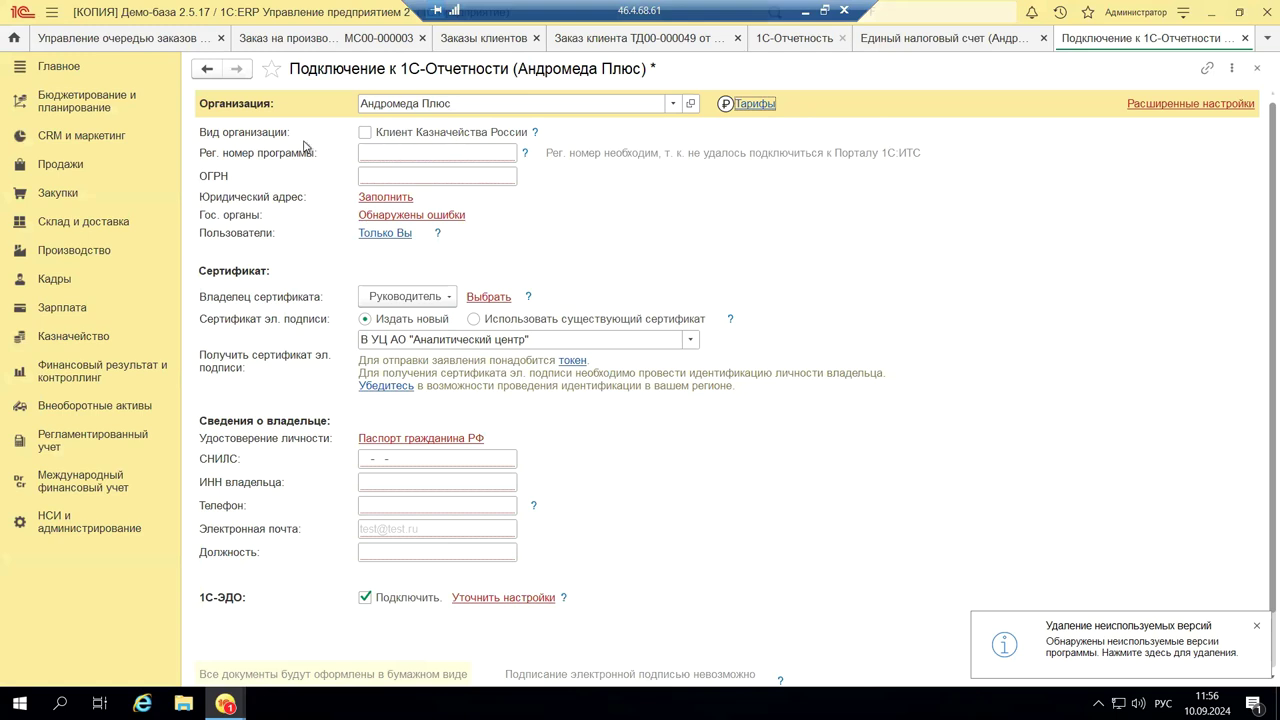
Step: Close the 1С-Отчетность connection form for Андромеда Плюс without saving the changes
{"action": "left_click", "coordinate": [394, 150]}
{"action": "left_click", "coordinate": [1257, 69]}
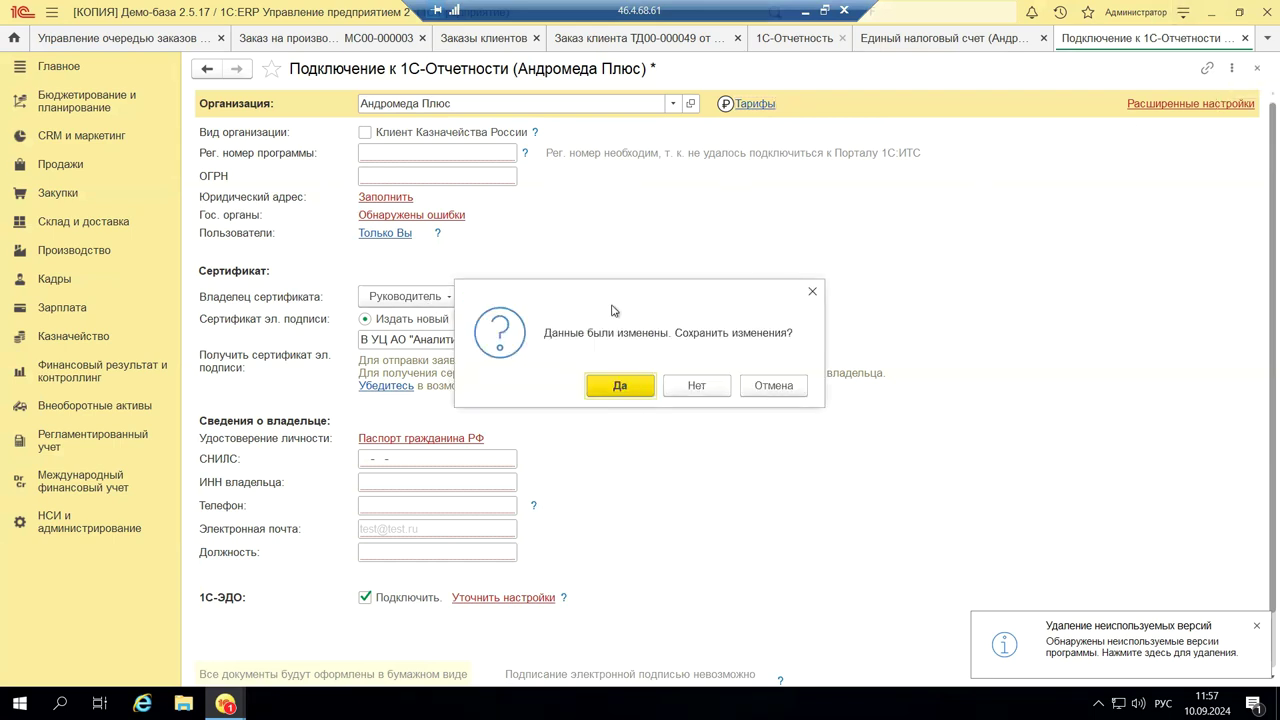
{"action": "left_click", "coordinate": [695, 388]}
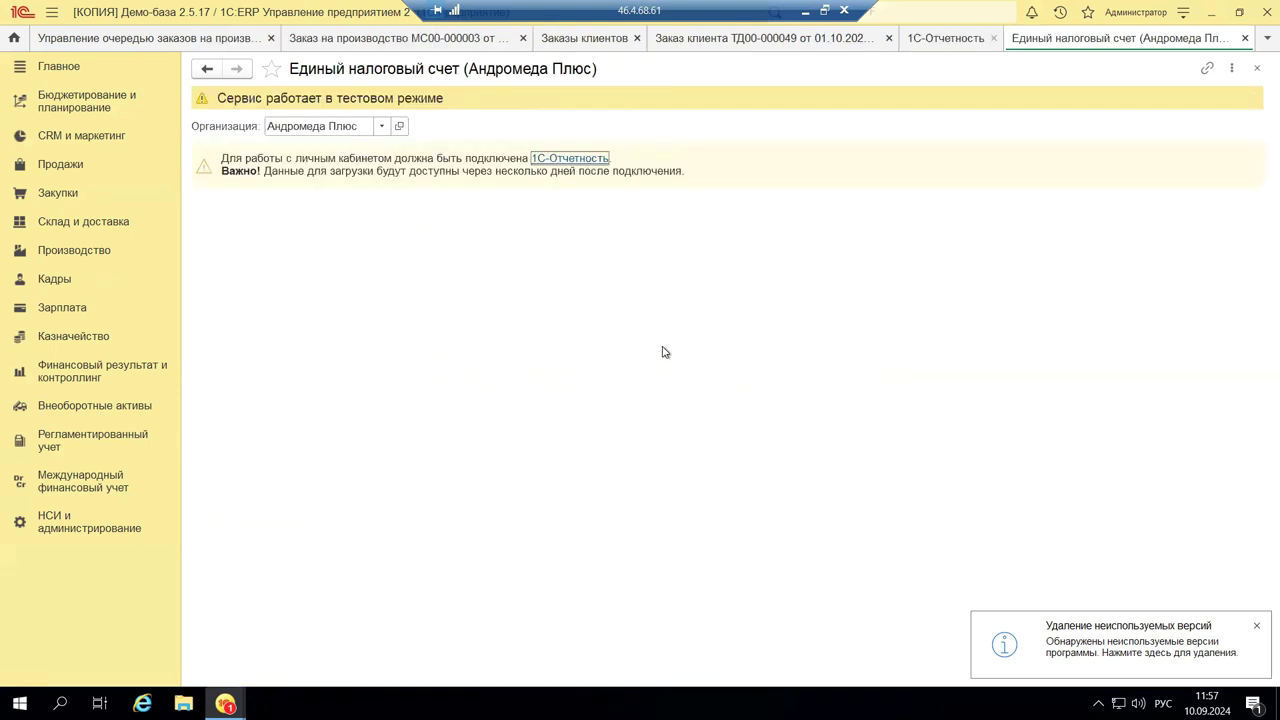
Step: Switch to the PowerPoint presentation, look over the thumbnails of slides 11 to 14, and return to the remote 1C session
{"action": "left_click", "coordinate": [805, 17]}
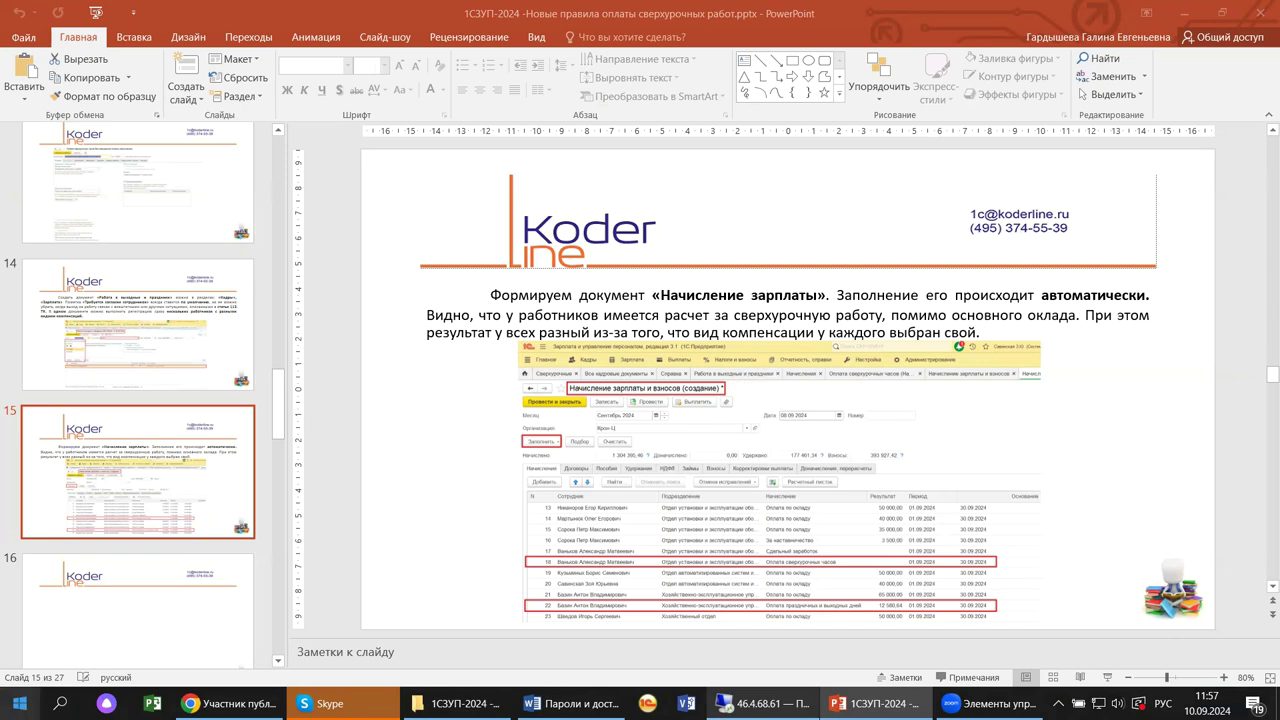
{"action": "scroll", "coordinate": [139, 451], "scroll_direction": "up", "scroll_amount": 3}
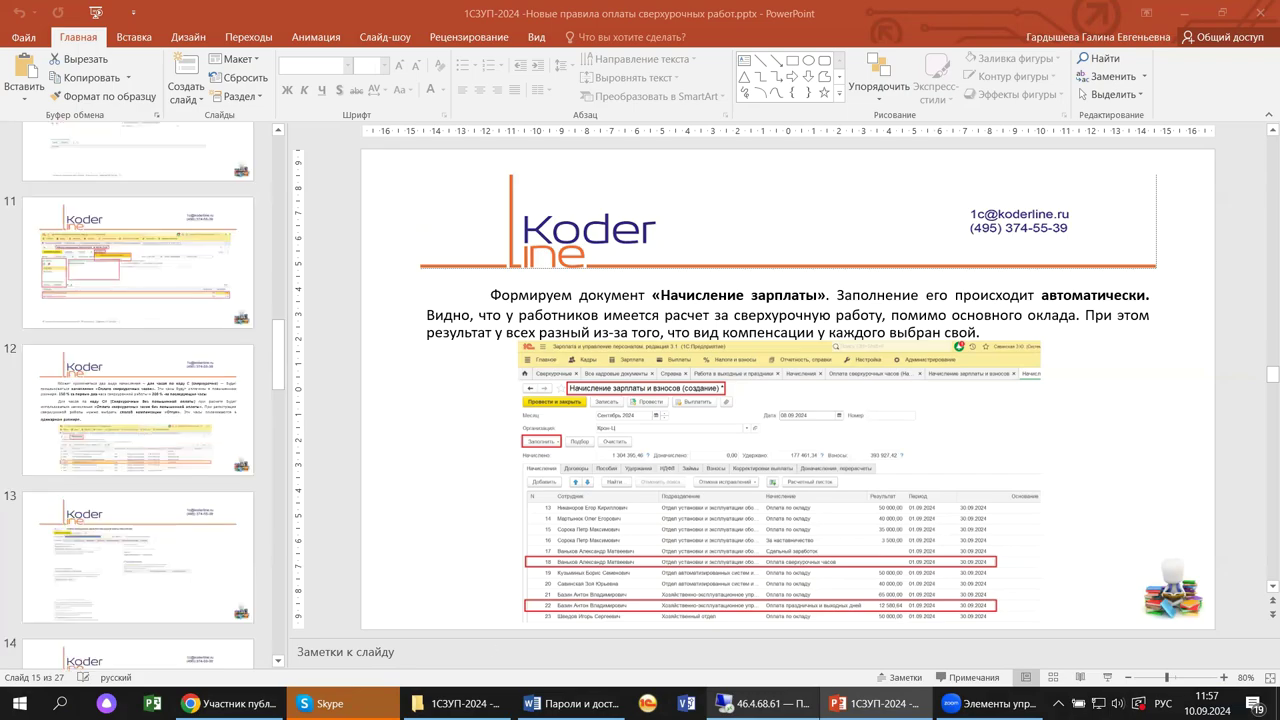
{"action": "left_click", "coordinate": [762, 703]}
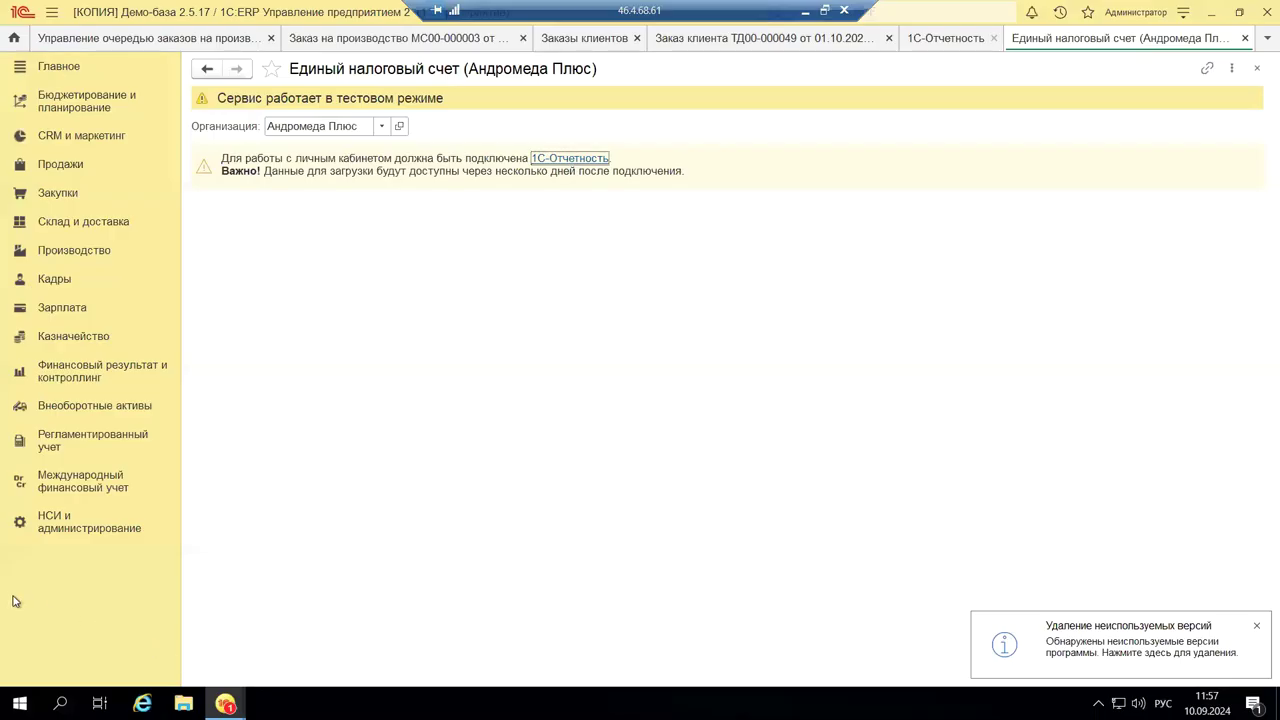
Step: Close the 1C:ERP demo base despite the files checked out for editing, and postpone the Internet support sign-in
{"action": "left_click", "coordinate": [1266, 12]}
{"action": "left_click", "coordinate": [622, 392]}
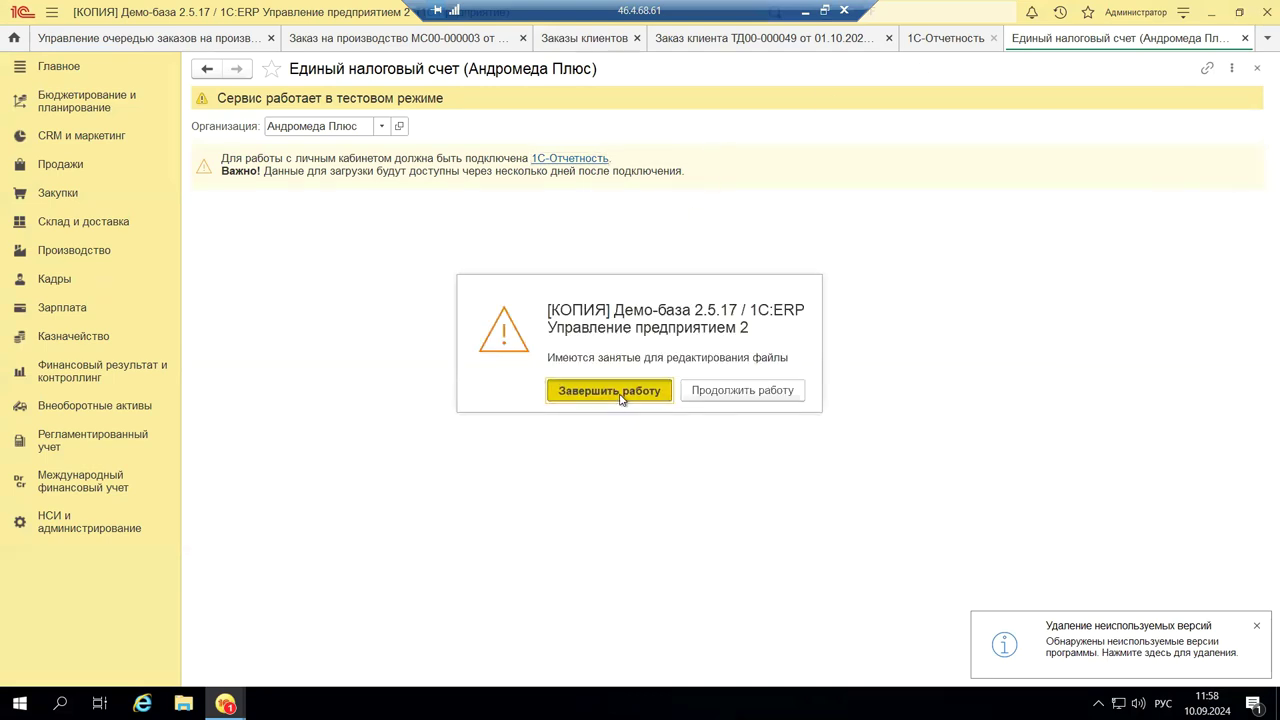
{"action": "left_click_drag", "start_coordinate": [380, 72], "coordinate": [389, 180]}
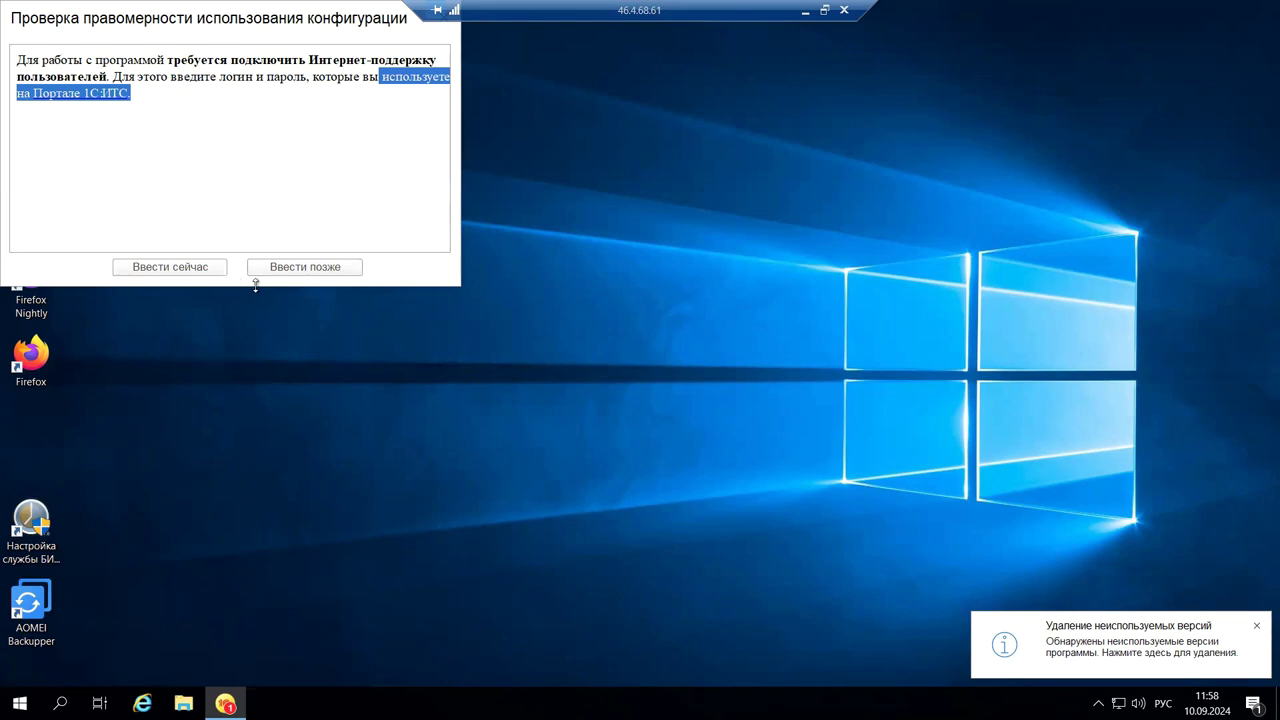
{"action": "left_click", "coordinate": [290, 268]}
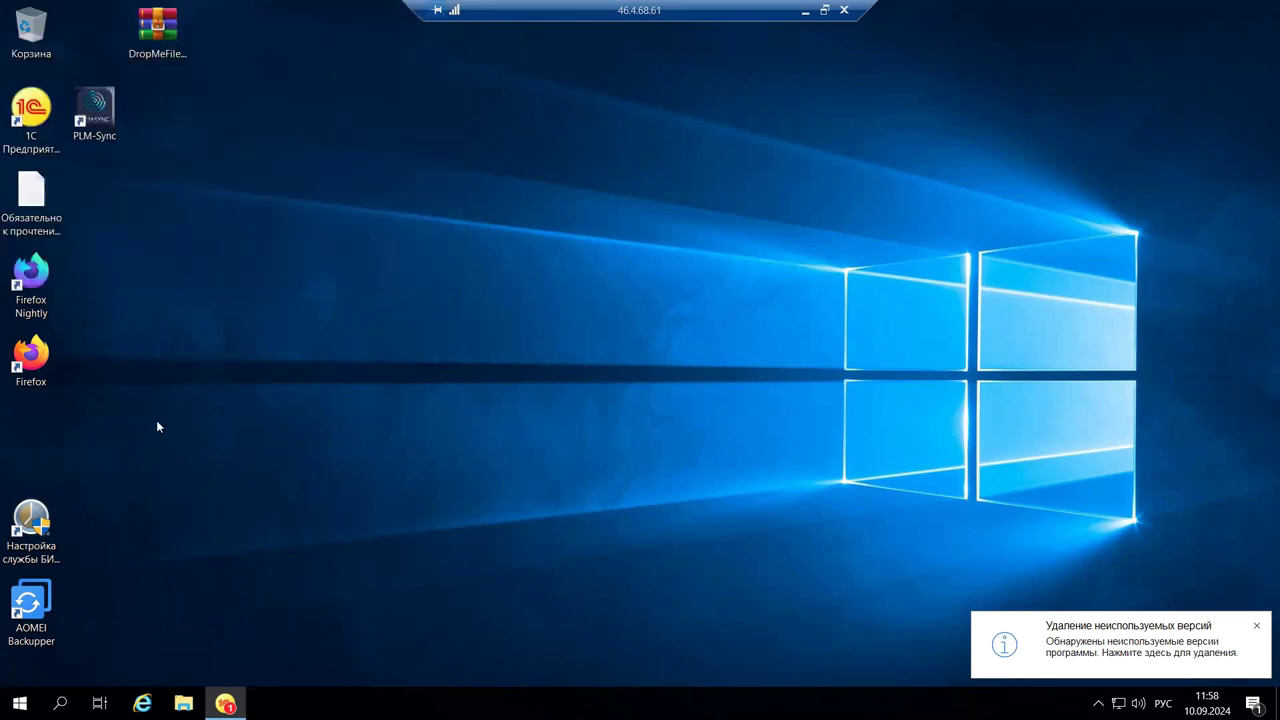
Step: Switch to the ЗУП Demo base and open the Крон-Ц document Работа в выходные и праздники dated 10.09.2024
{"action": "left_click", "coordinate": [225, 703]}
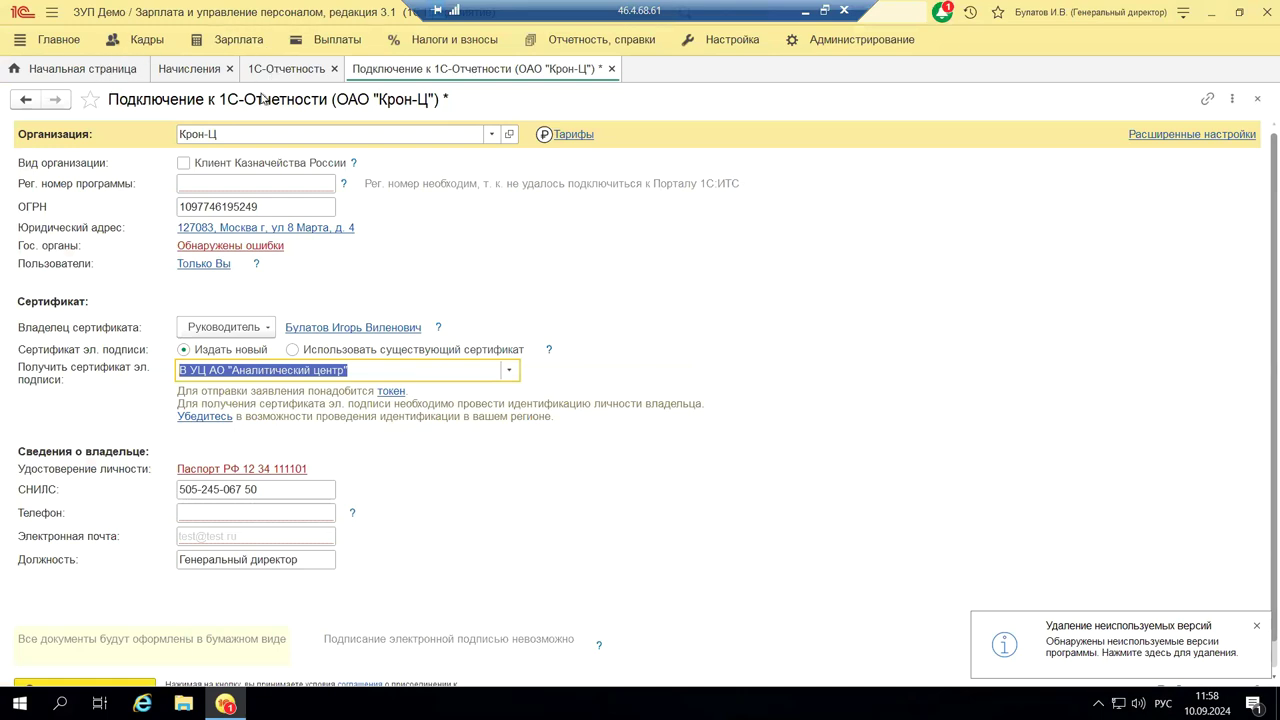
{"action": "left_click", "coordinate": [226, 42]}
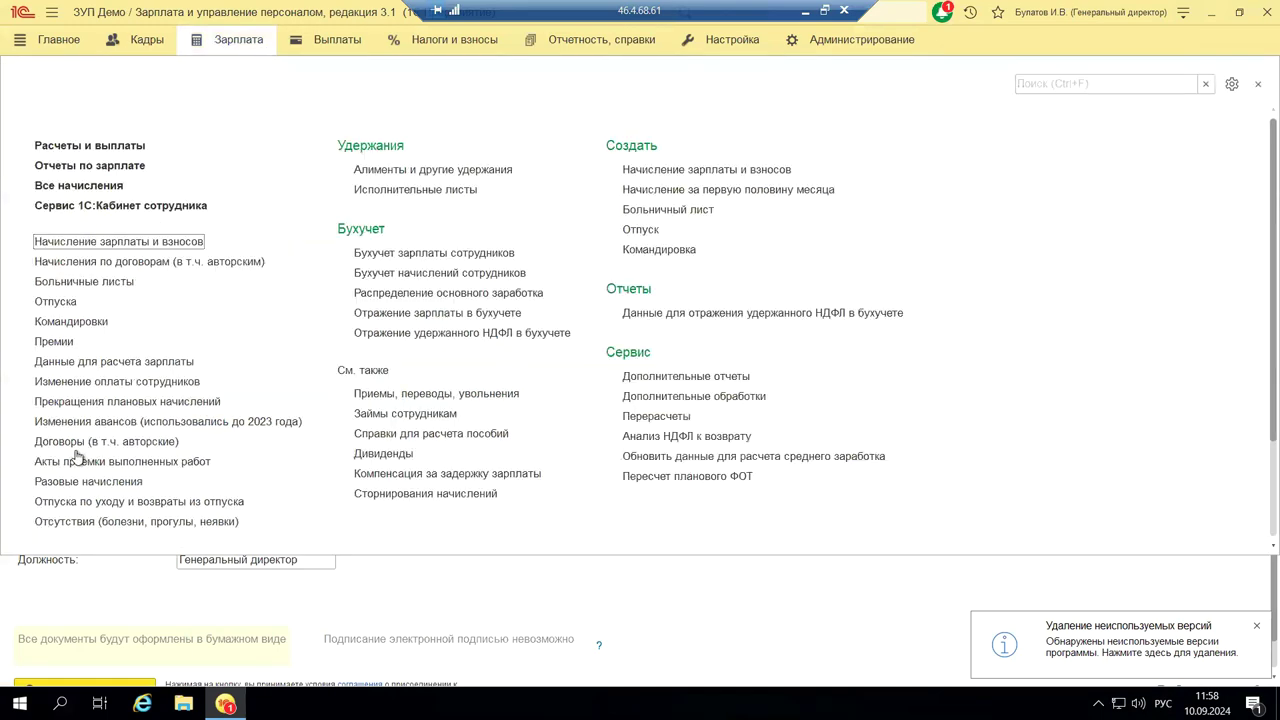
{"action": "scroll", "coordinate": [125, 437], "scroll_direction": "down", "scroll_amount": 3}
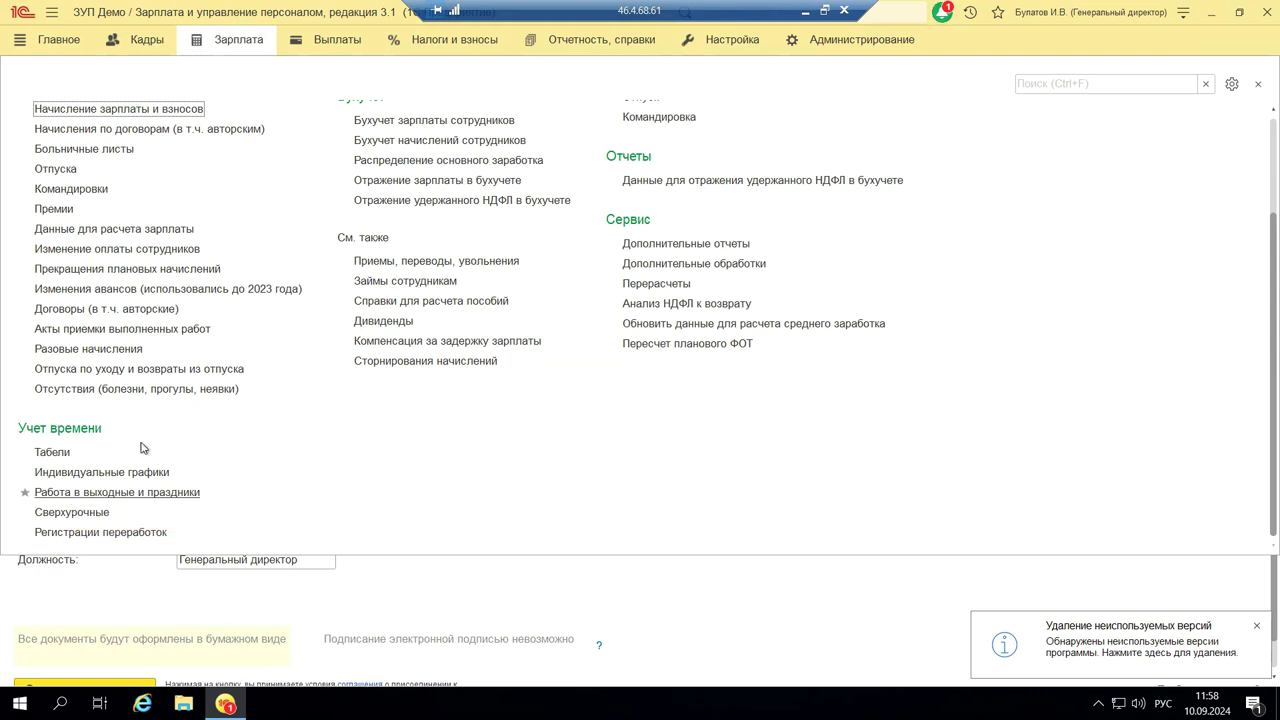
{"action": "scroll", "coordinate": [326, 337], "scroll_direction": "up", "scroll_amount": 3}
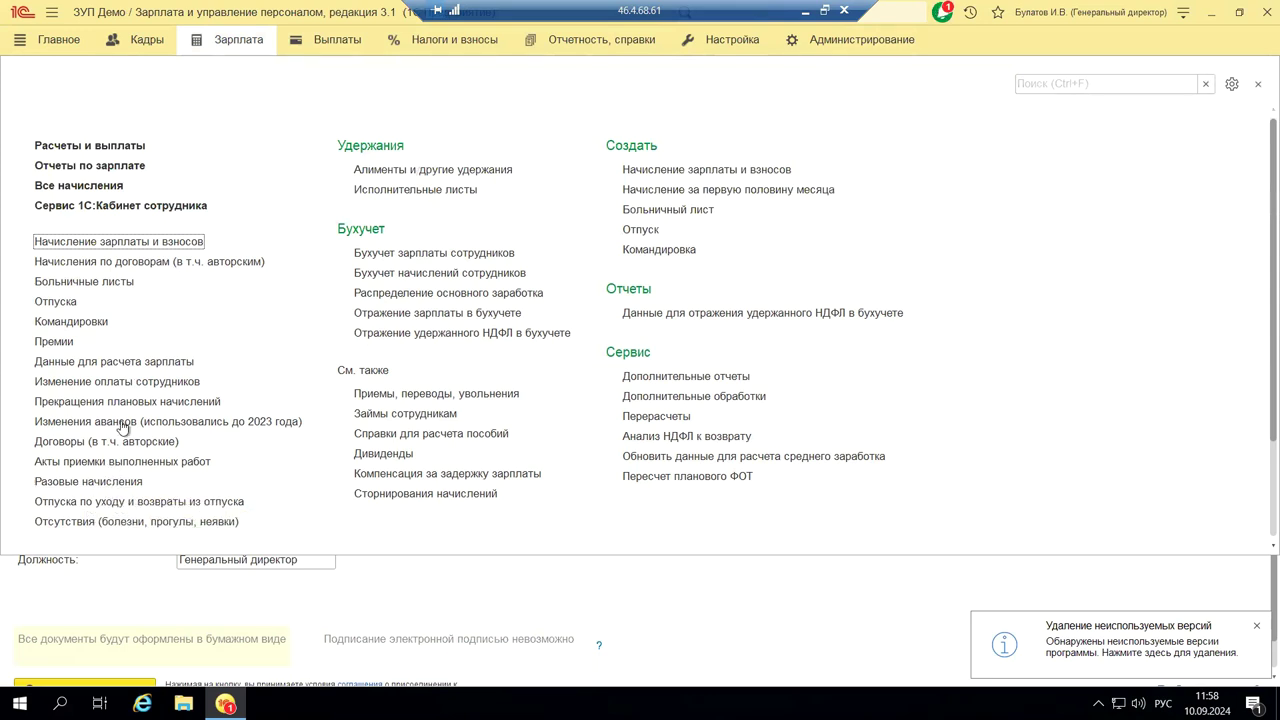
{"action": "scroll", "coordinate": [122, 428], "scroll_direction": "down", "scroll_amount": 3}
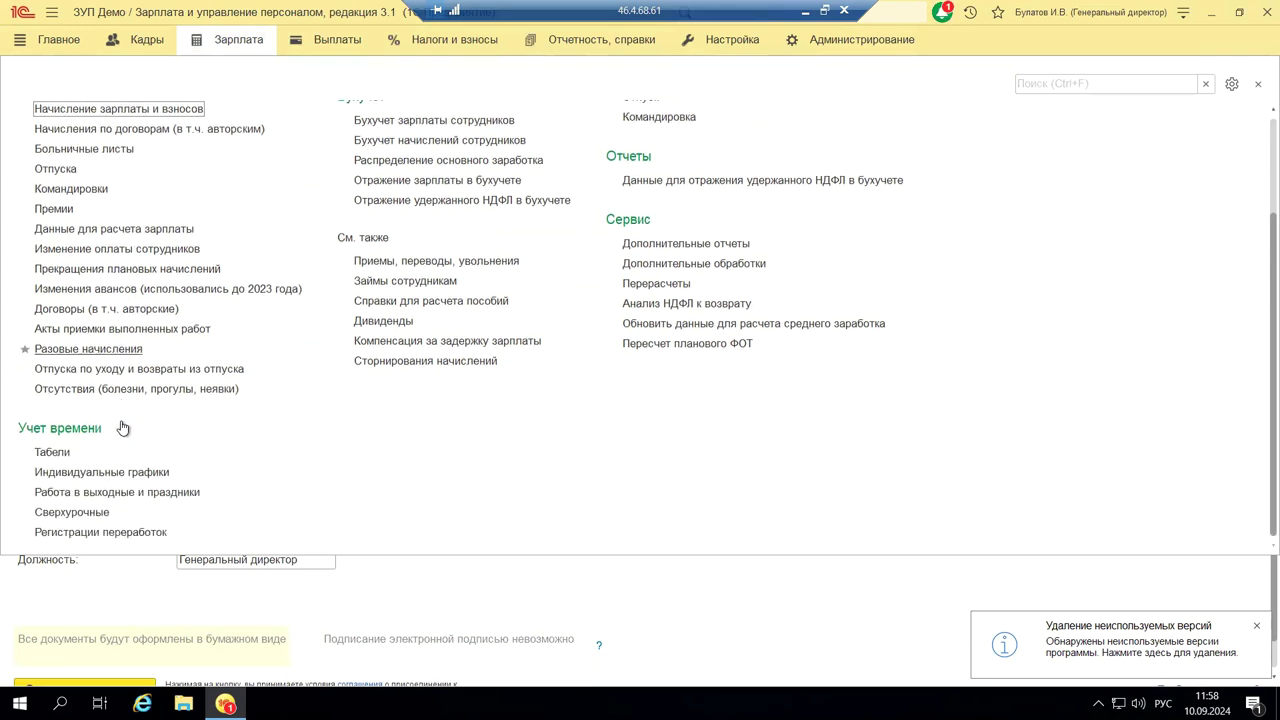
{"action": "left_click", "coordinate": [129, 494]}
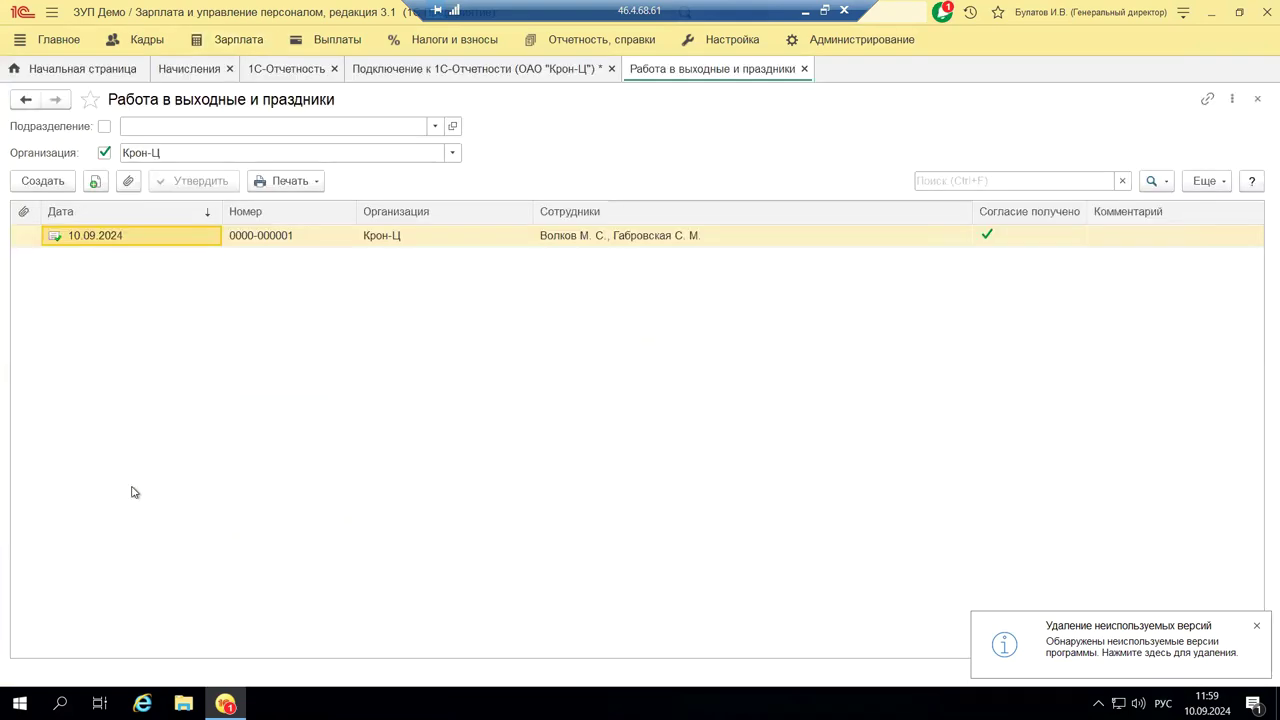
{"action": "left_click", "coordinate": [143, 232]}
{"action": "double_click", "coordinate": [143, 232]}
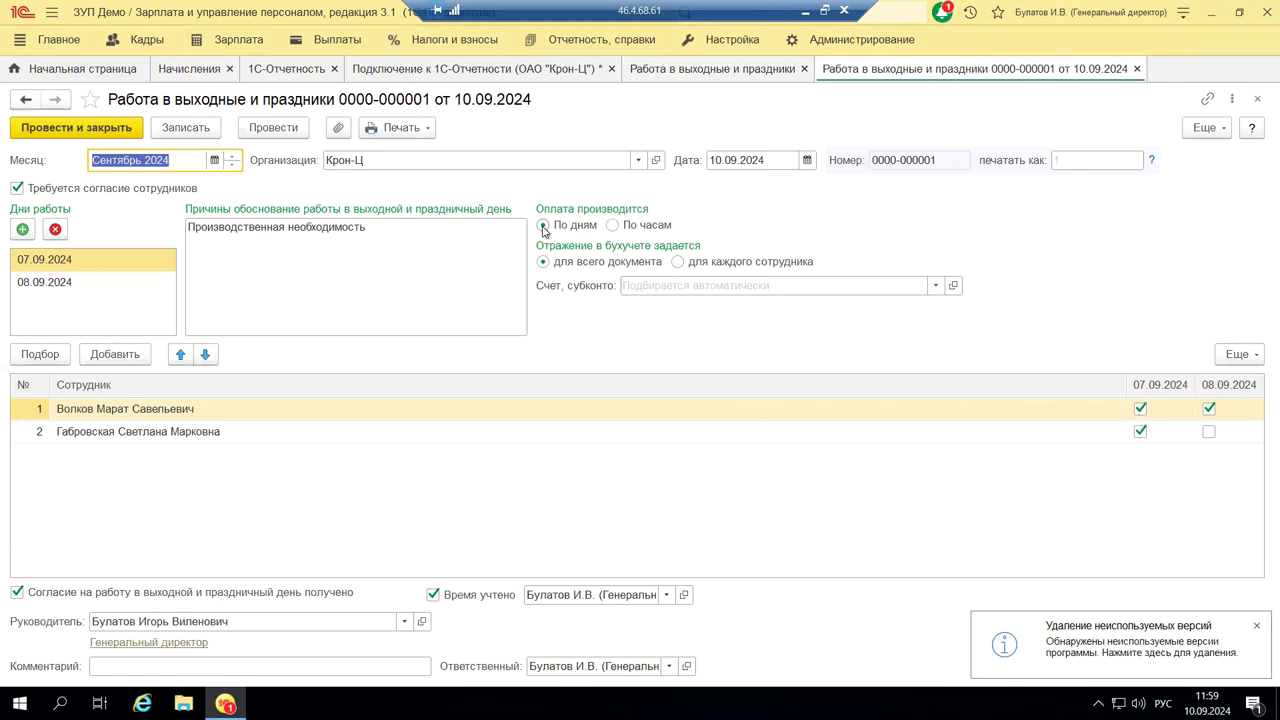
Step: Try payment По часам in the weekend work document, and close the document and its list without saving
{"action": "left_click", "coordinate": [613, 226]}
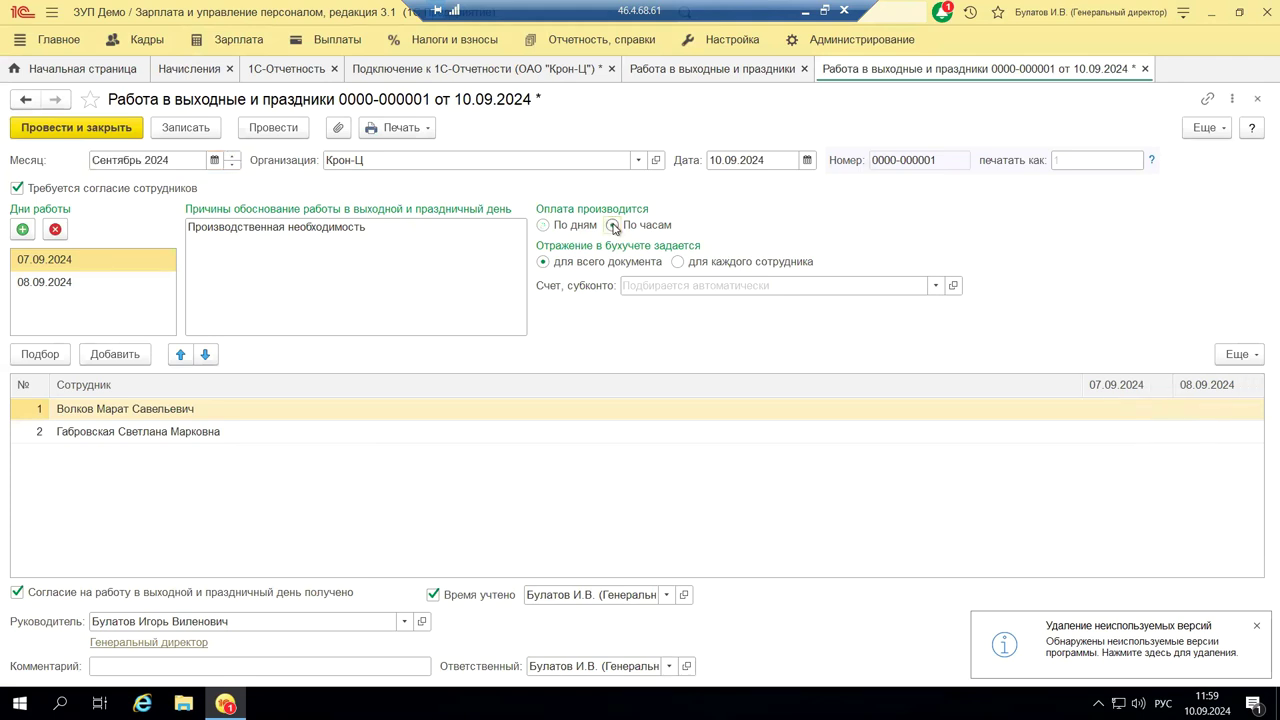
{"action": "left_click", "coordinate": [1113, 403]}
{"action": "left_click", "coordinate": [1109, 404]}
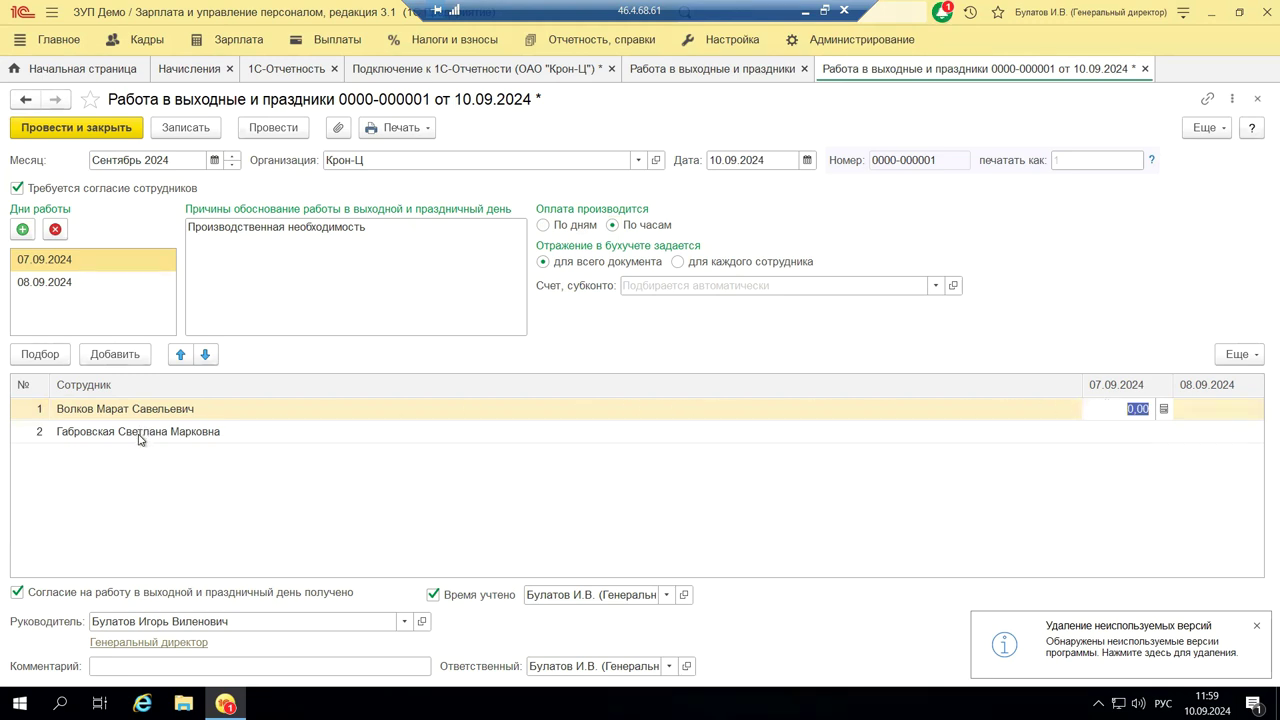
{"action": "left_click", "coordinate": [543, 225]}
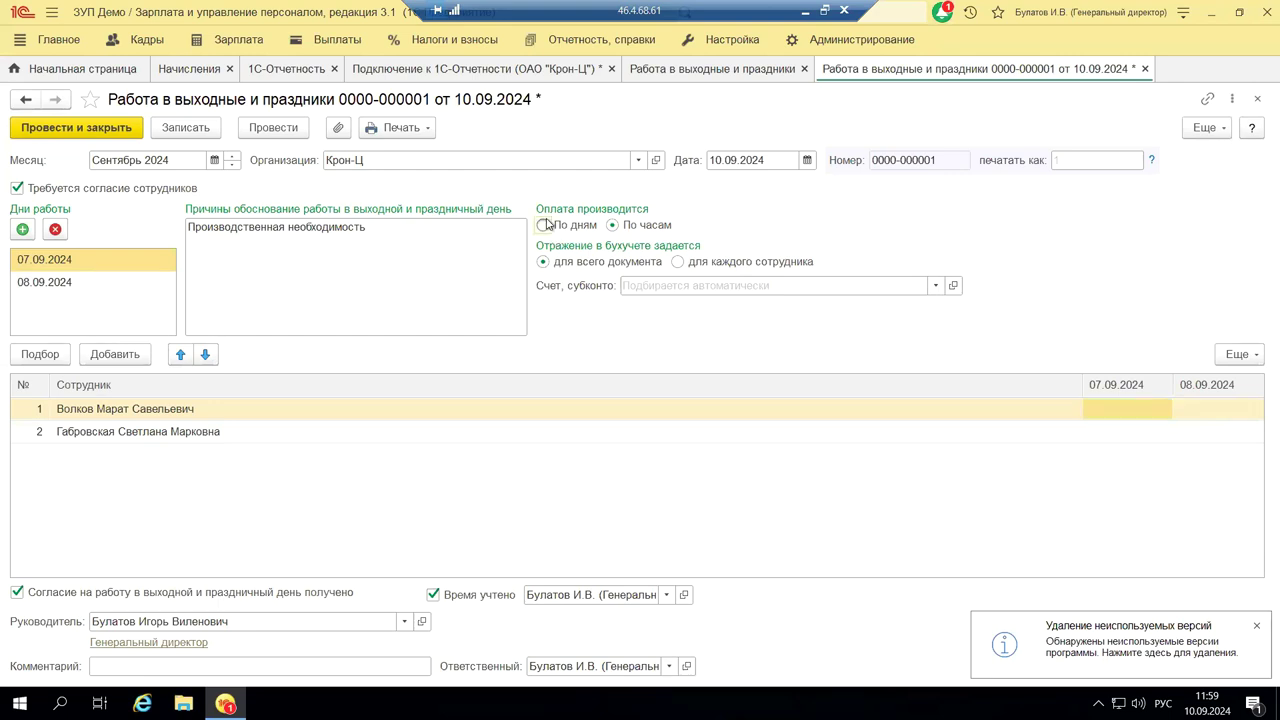
{"action": "left_click", "coordinate": [1257, 98]}
{"action": "left_click", "coordinate": [695, 386]}
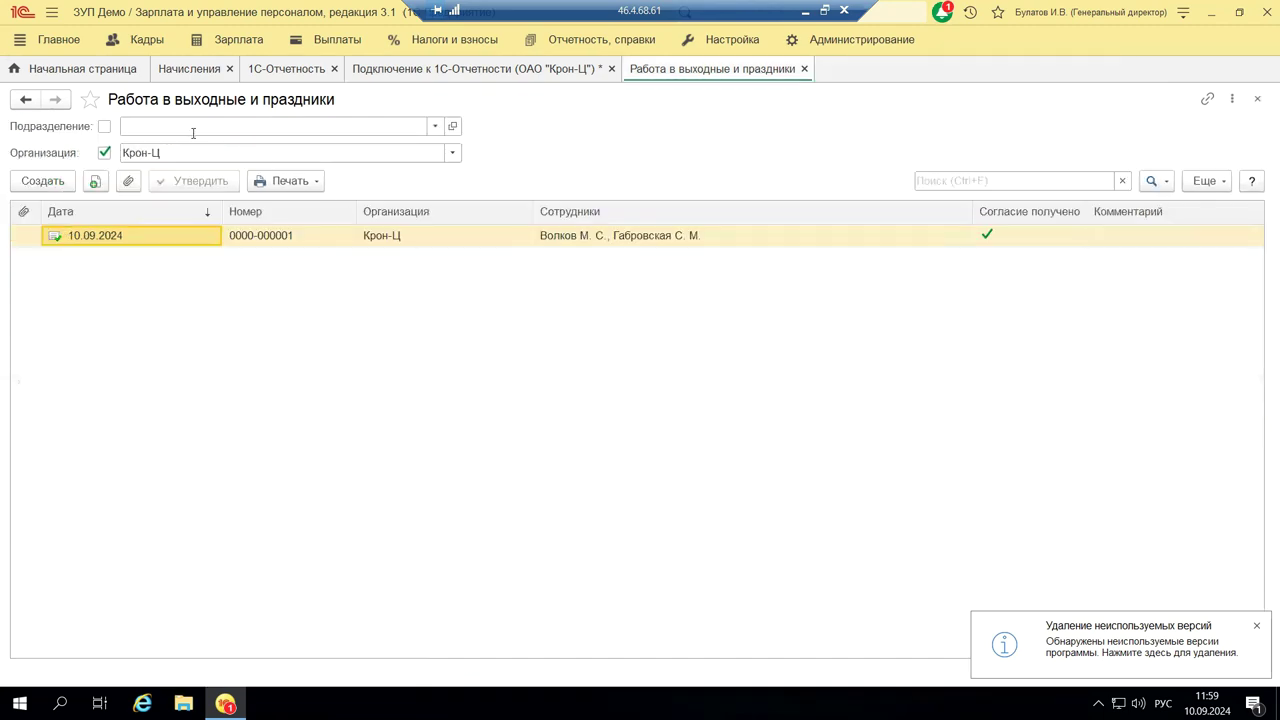
{"action": "left_click", "coordinate": [1256, 99]}
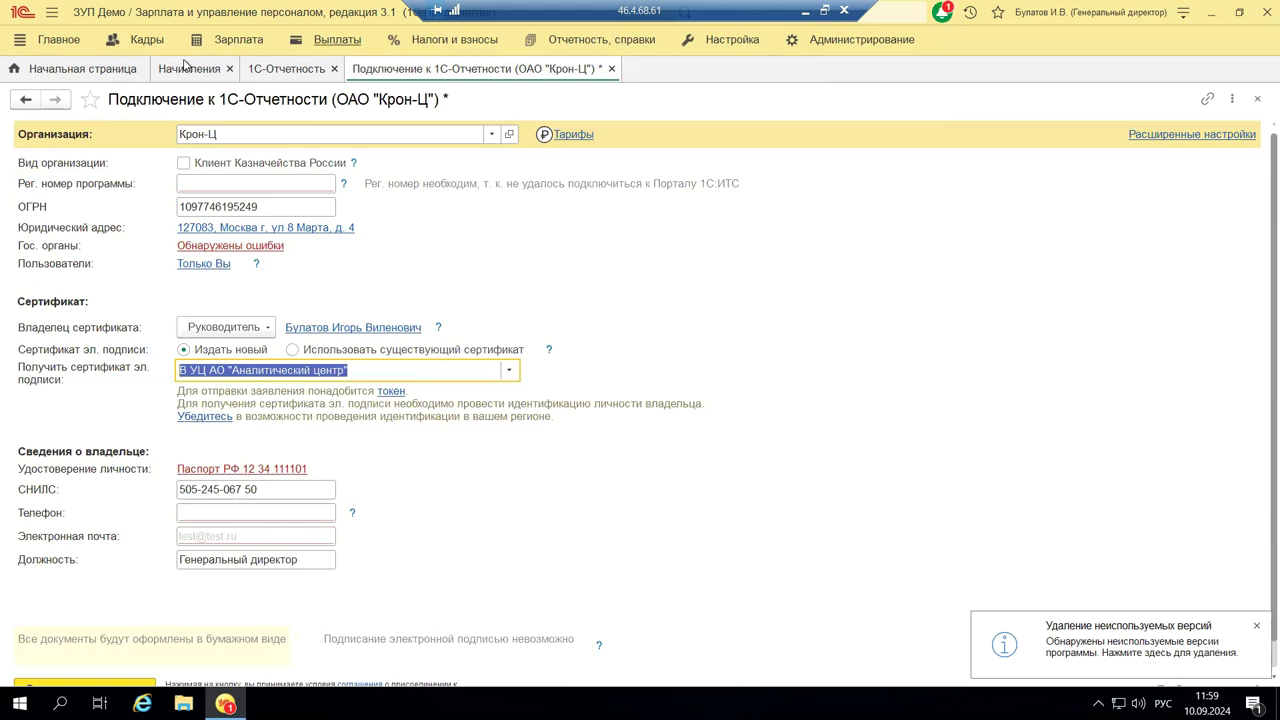
Step: Open the Крон-Ц overtime document Работа сверхурочно dated 31.08.2024 from the Сверхурочные list
{"action": "left_click", "coordinate": [230, 40]}
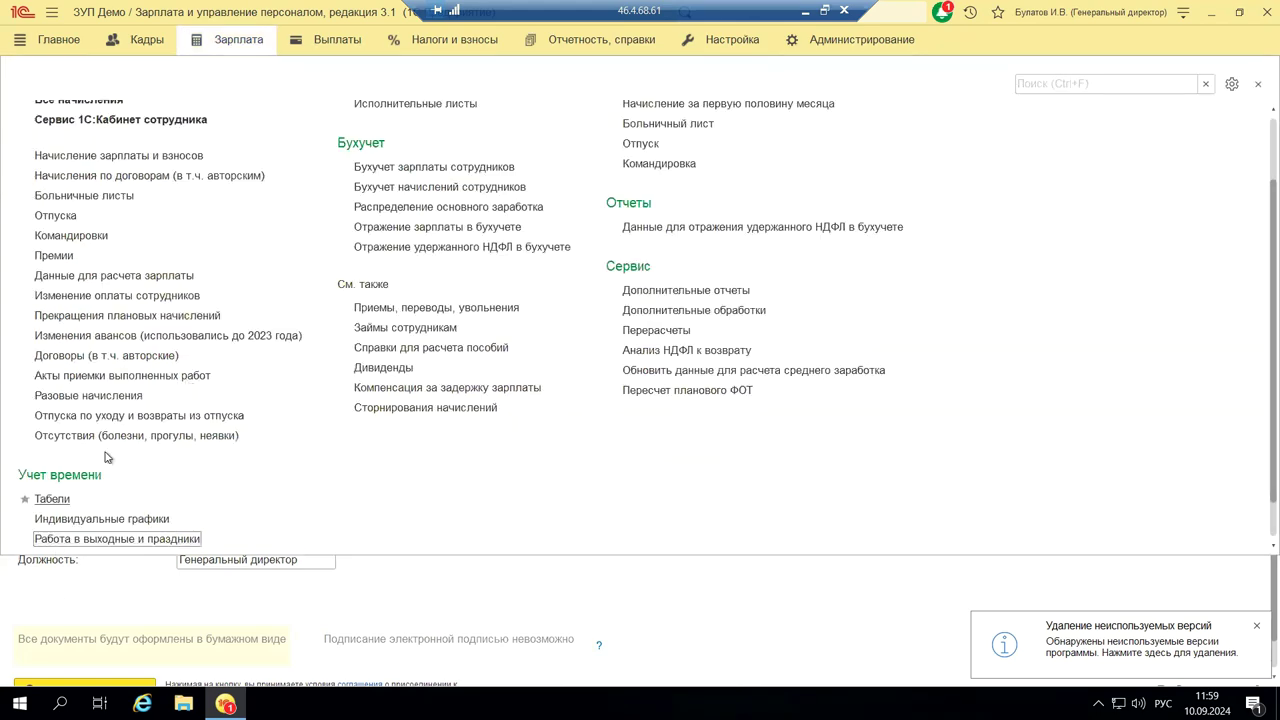
{"action": "scroll", "coordinate": [107, 457], "scroll_direction": "down", "scroll_amount": 1}
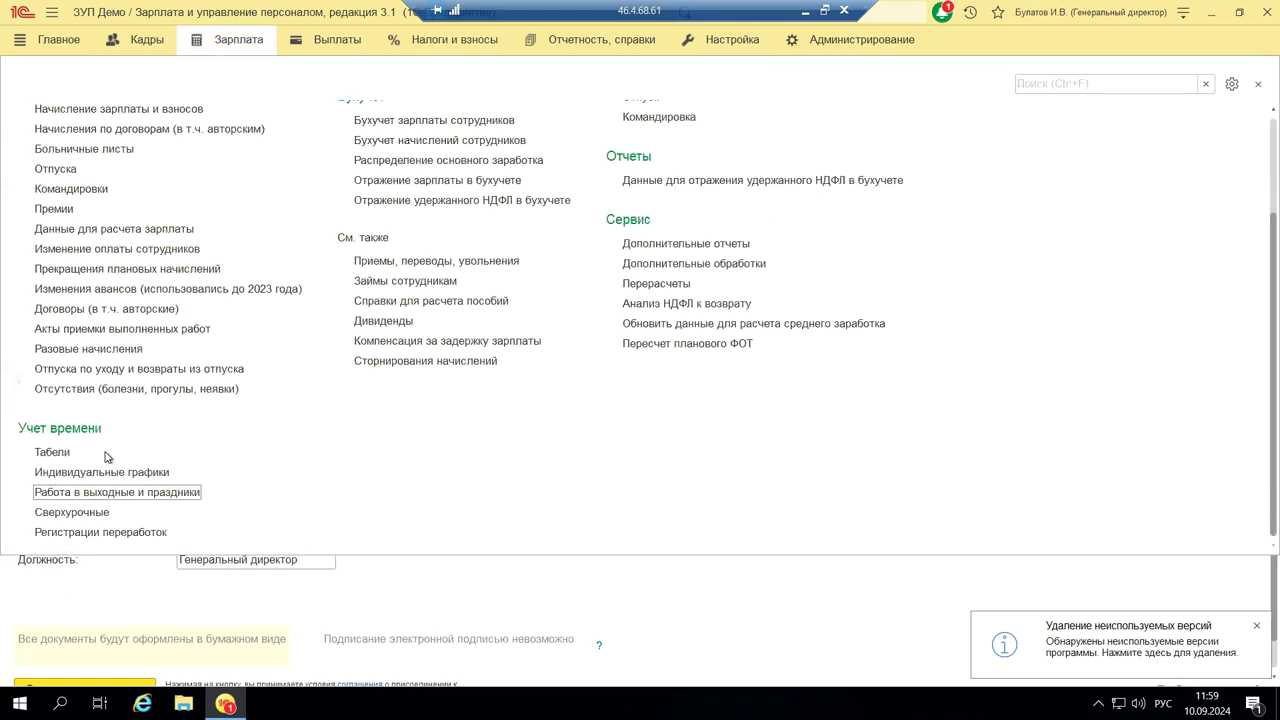
{"action": "left_click", "coordinate": [105, 513]}
{"action": "double_click", "coordinate": [296, 207]}
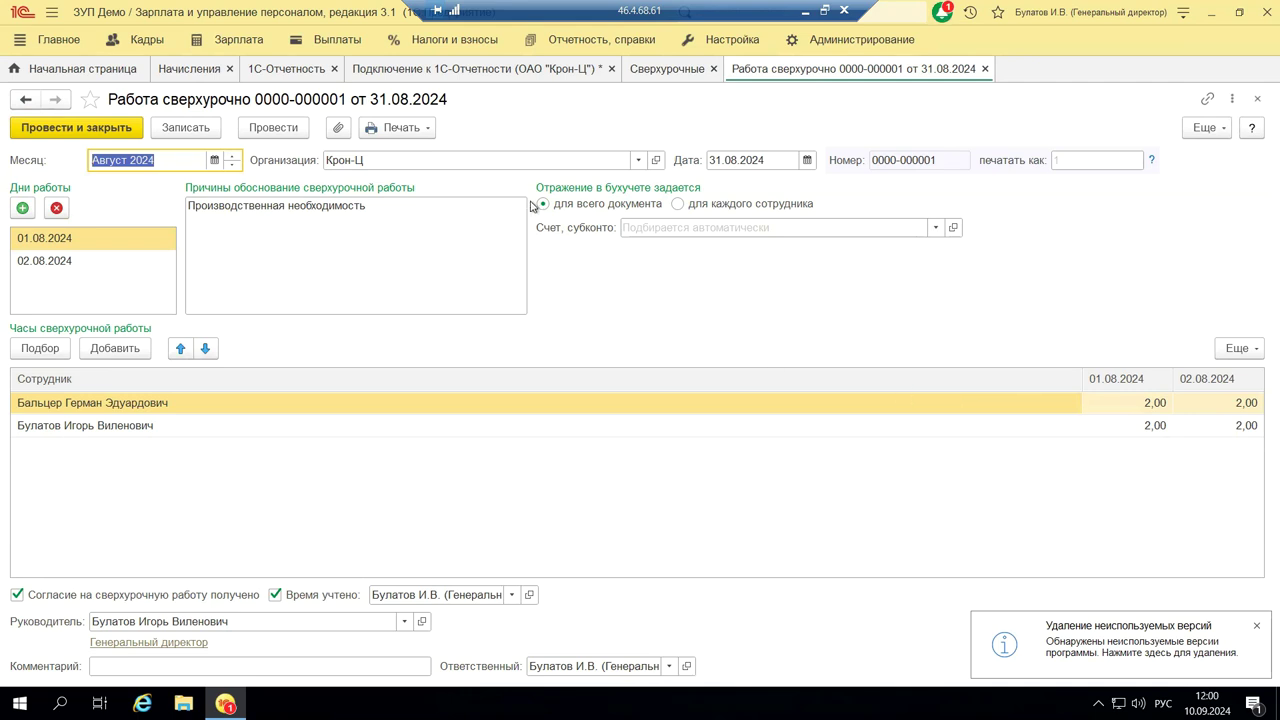
Step: Set the overtime document's accounting reflection to для каждого сотрудника, check the first employee's account field, and dismiss the Internet support request
{"action": "left_click", "coordinate": [677, 205]}
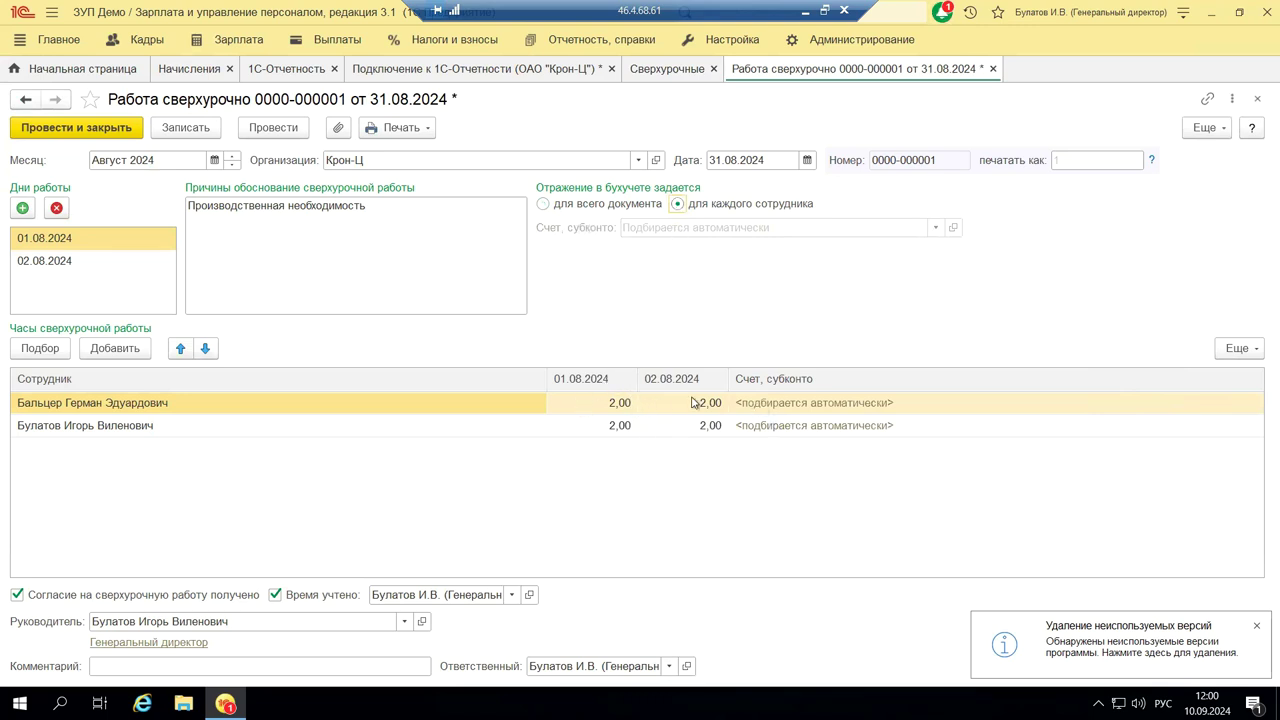
{"action": "double_click", "coordinate": [766, 402]}
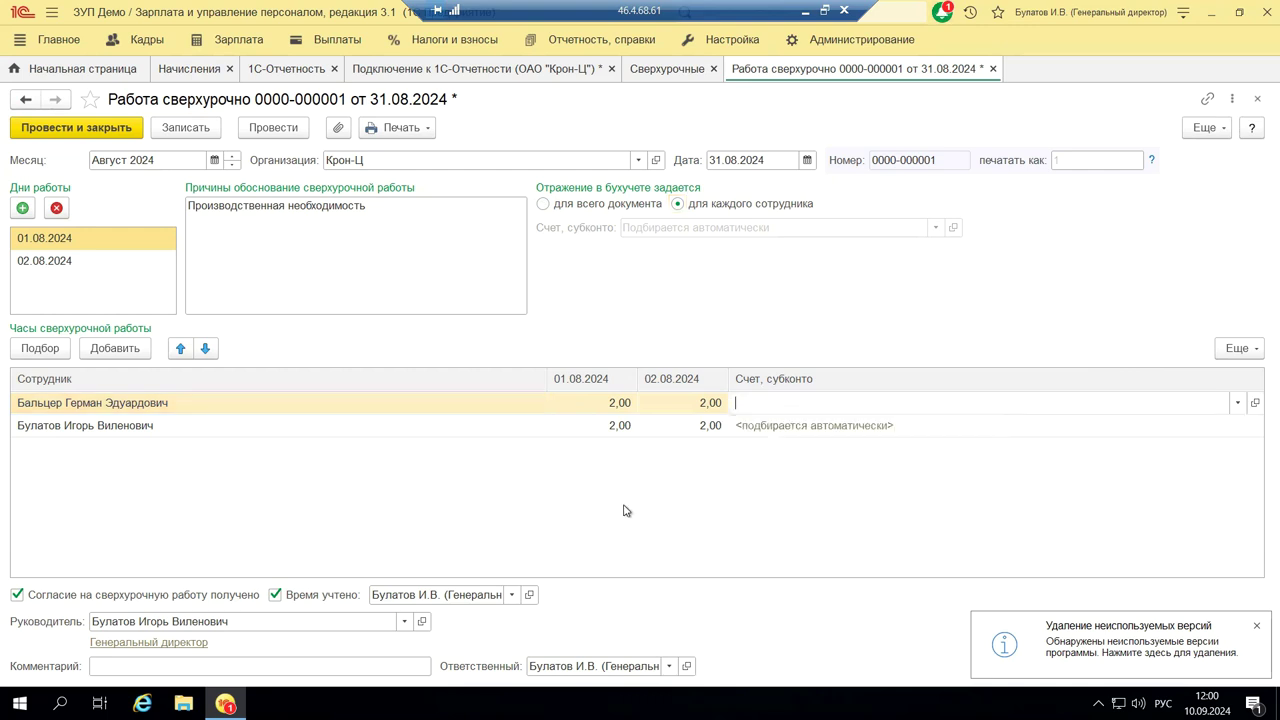
{"action": "left_click", "coordinate": [680, 493]}
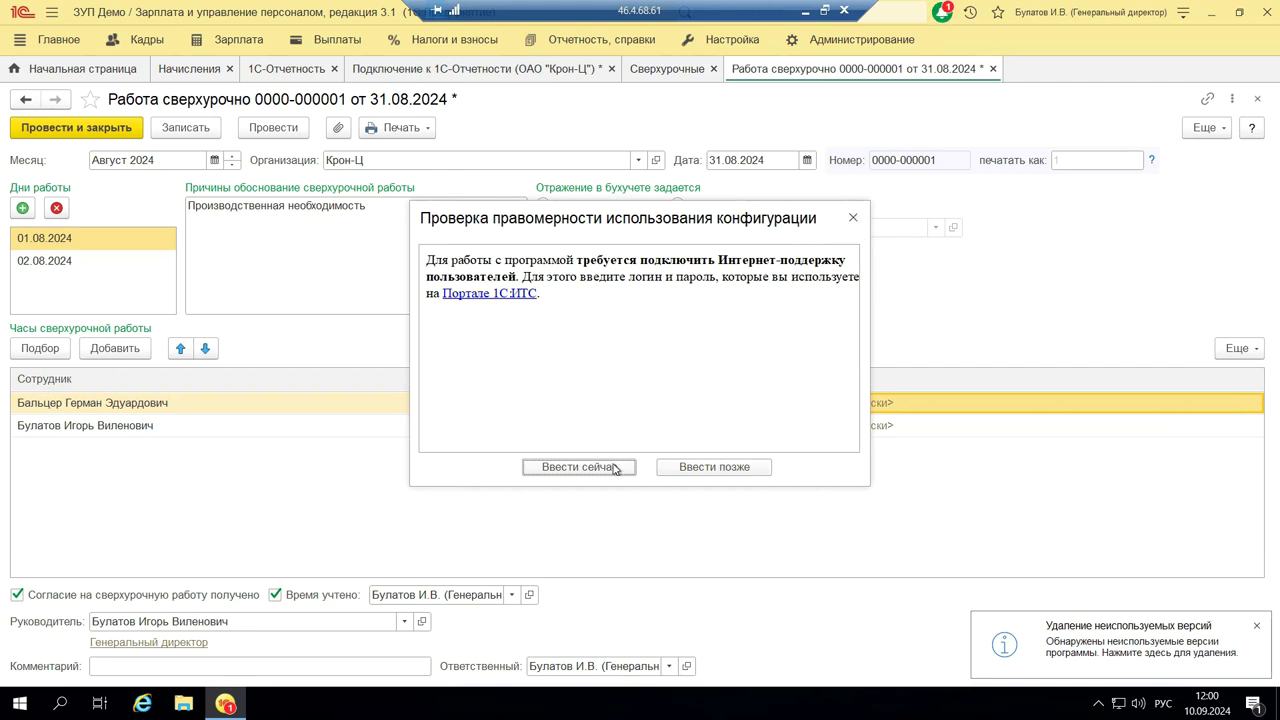
{"action": "left_click", "coordinate": [853, 219]}
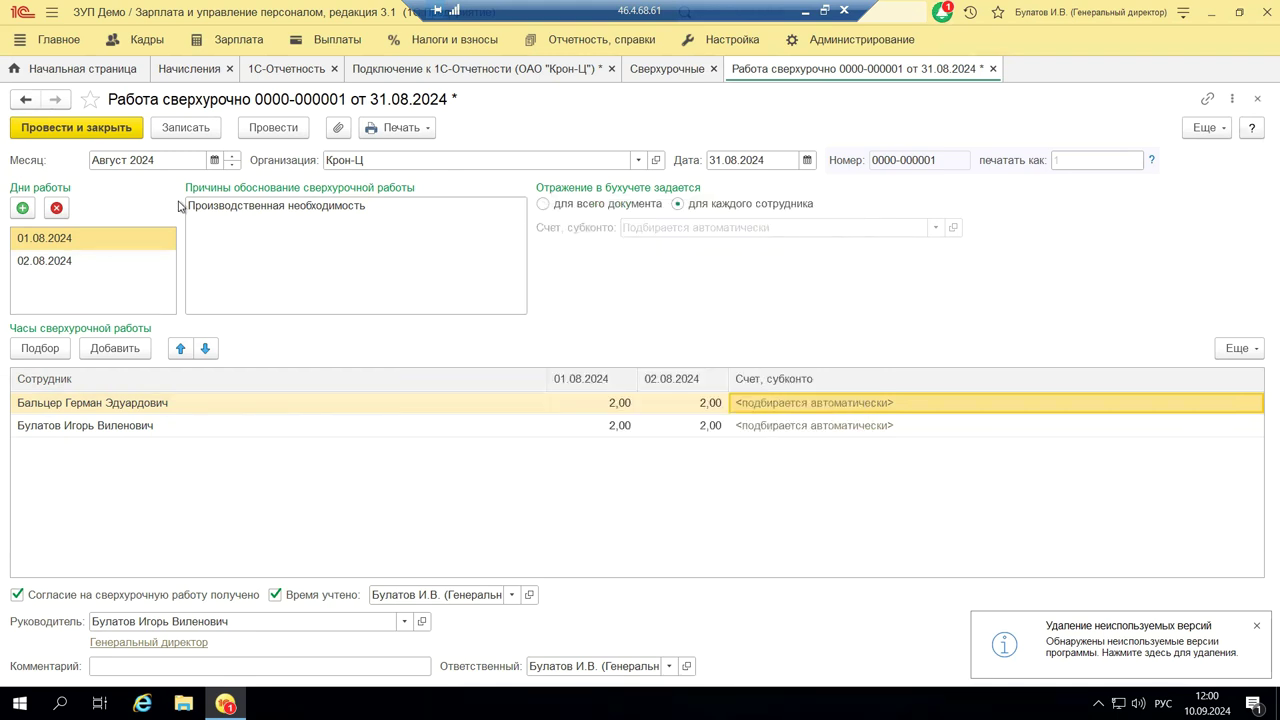
Step: From the accruals list, open and close Отсутствие по болезни, and open Оплата сверхурочных часов to view its formula
{"action": "left_click", "coordinate": [177, 72]}
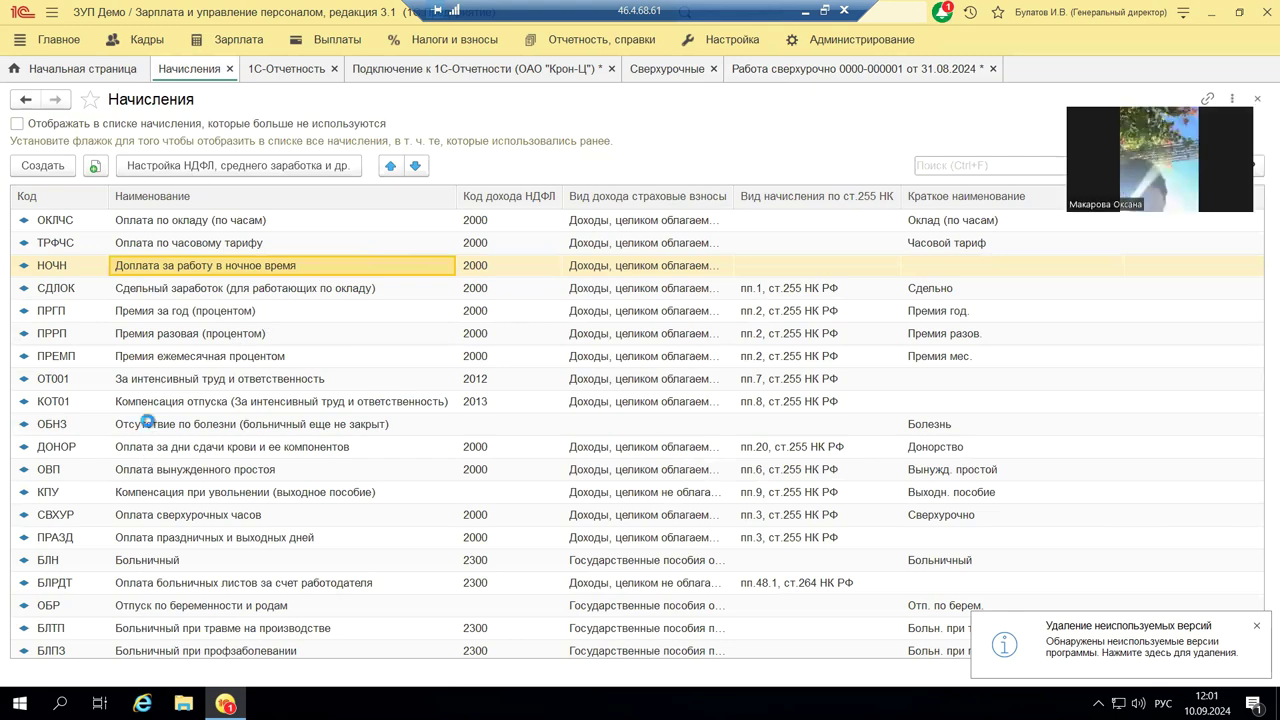
{"action": "double_click", "coordinate": [148, 424]}
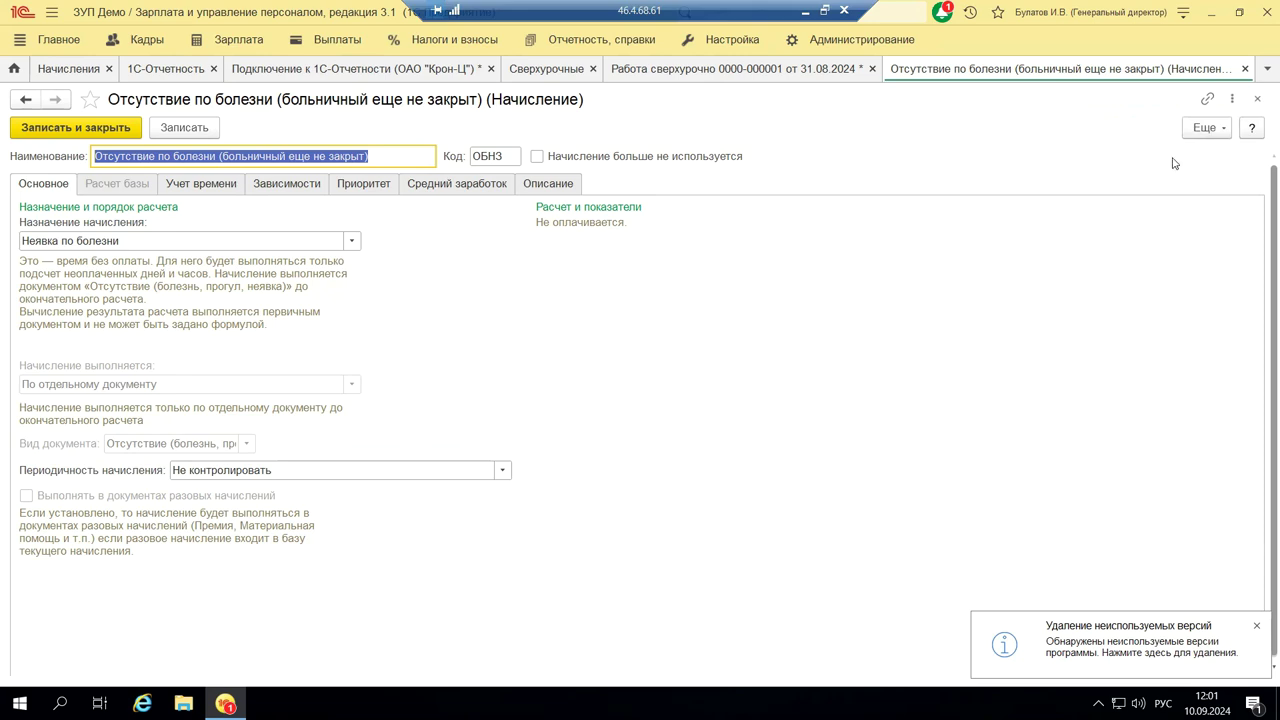
{"action": "left_click", "coordinate": [1257, 99]}
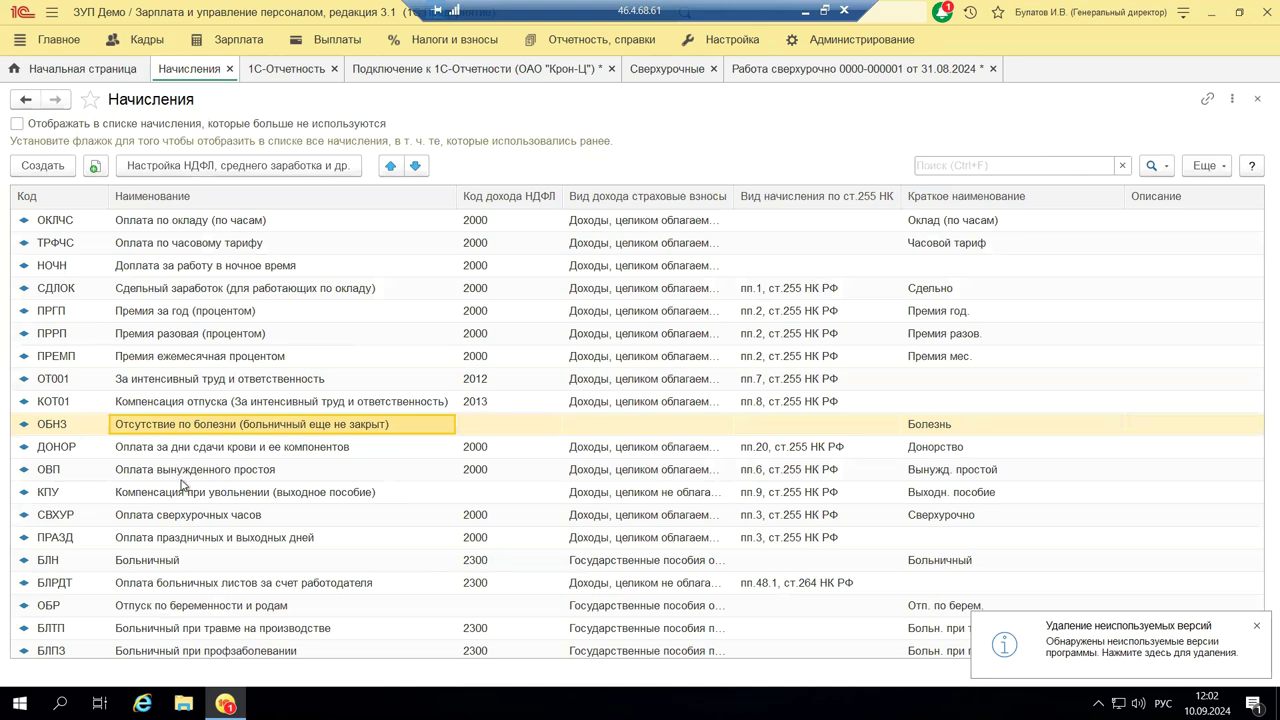
{"action": "double_click", "coordinate": [227, 516]}
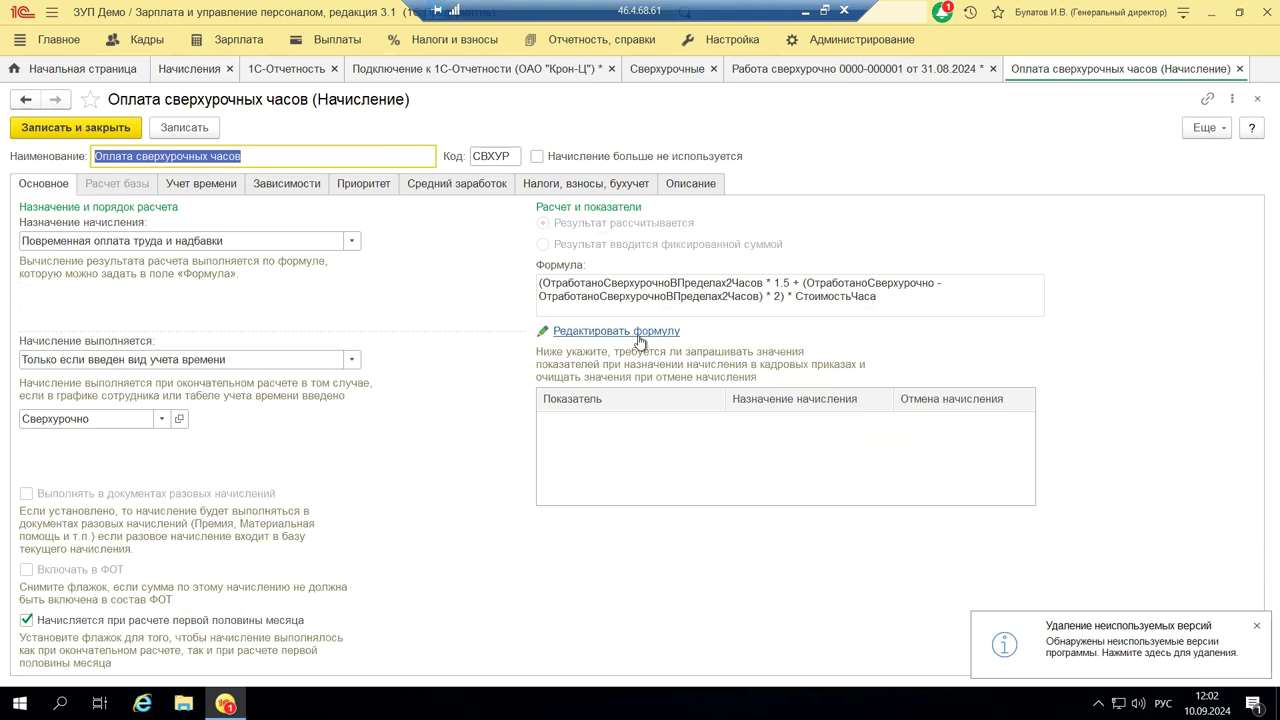
Step: Switch to the PowerPoint presentation, look over the thumbnails of its first slides, and return to the remote 1C session
{"action": "left_click", "coordinate": [802, 12]}
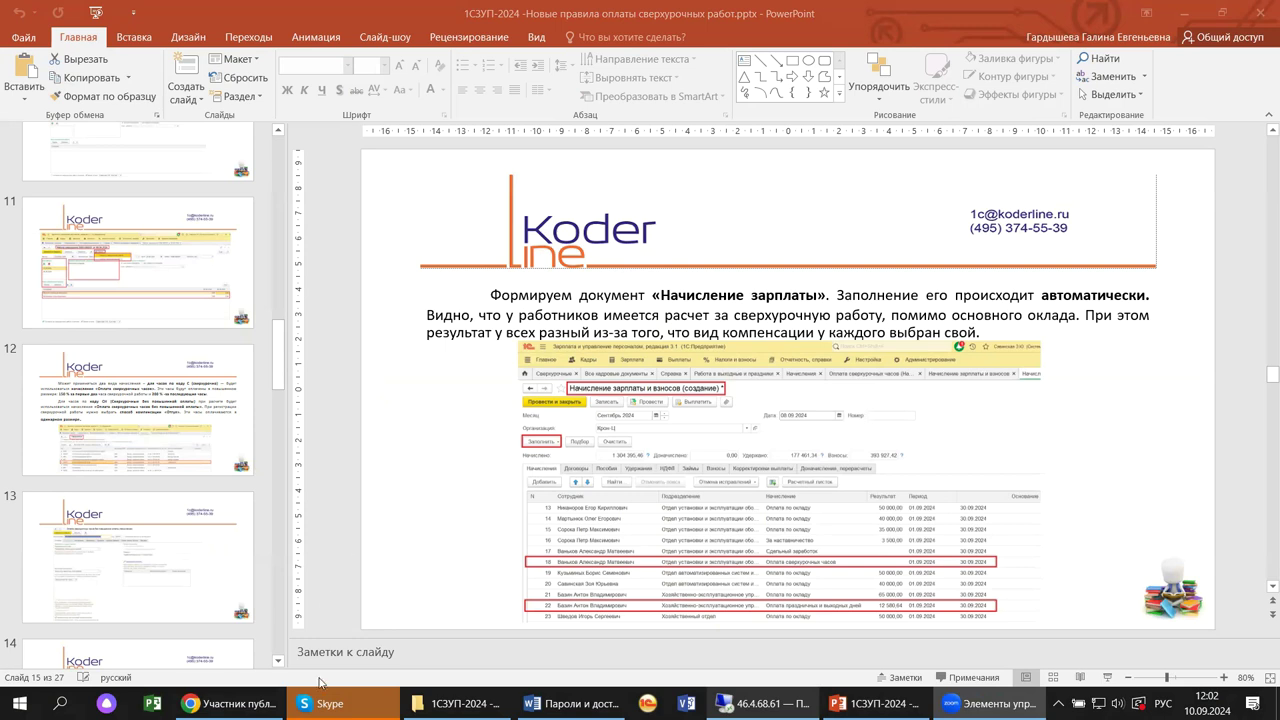
{"action": "mouse_move", "coordinate": [322, 698]}
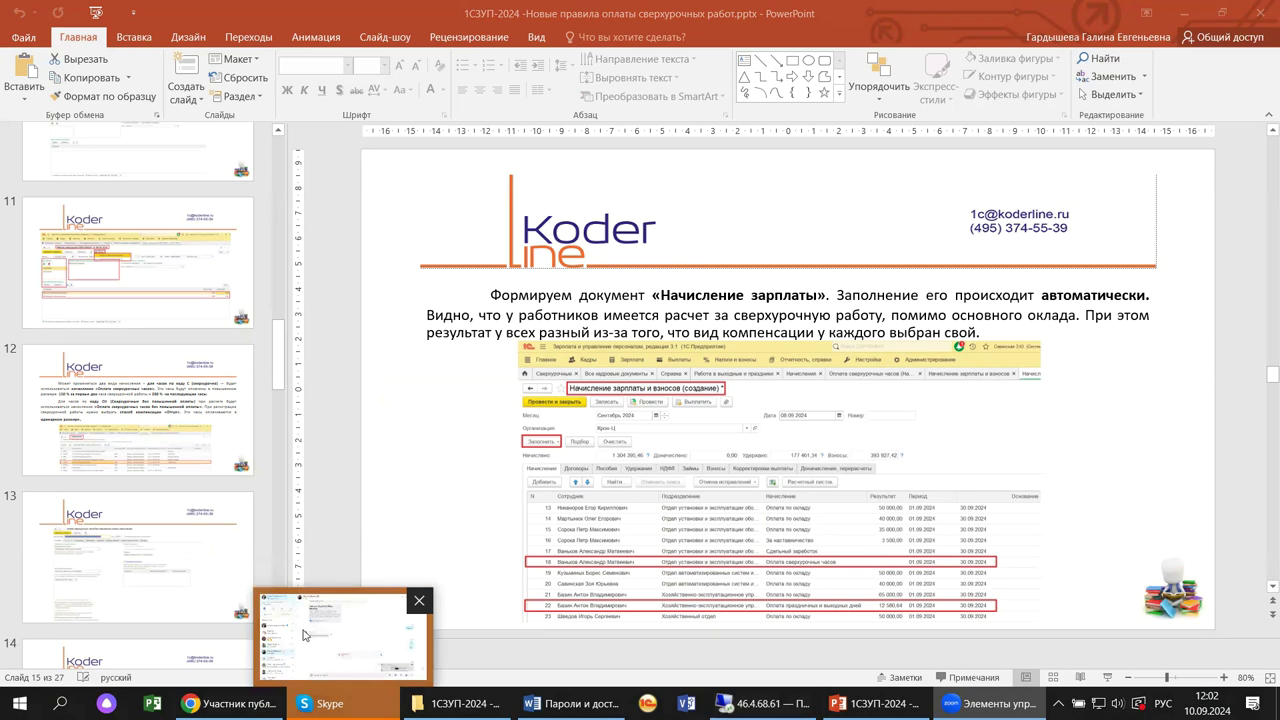
{"action": "left_click", "coordinate": [278, 368]}
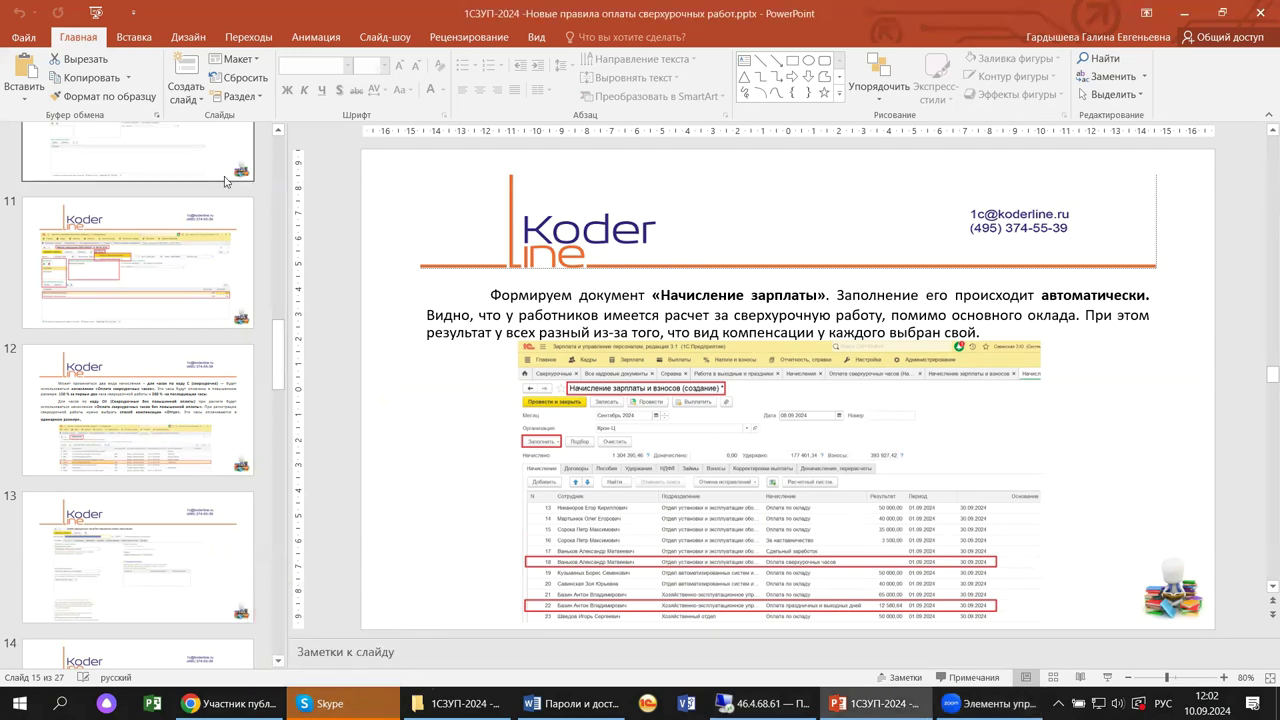
{"action": "left_click_drag", "start_coordinate": [280, 372], "coordinate": [281, 133]}
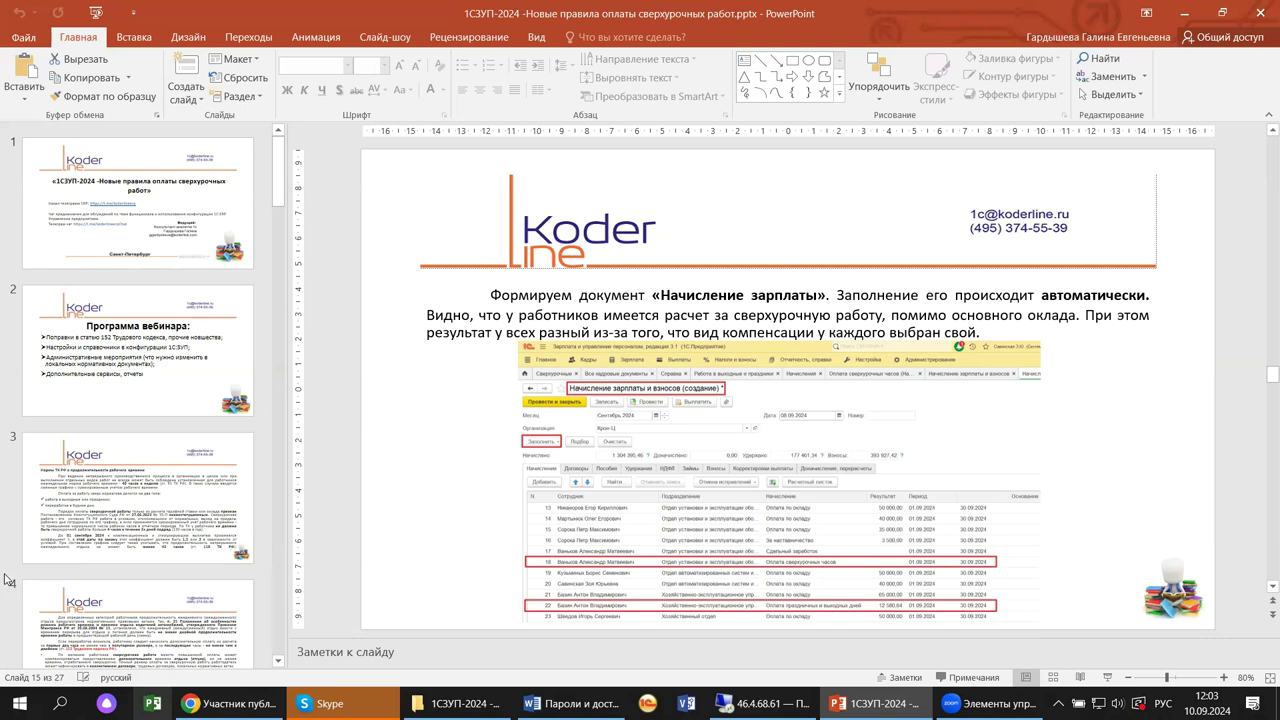
{"action": "mouse_move", "coordinate": [300, 704]}
{"action": "mouse_move", "coordinate": [760, 704]}
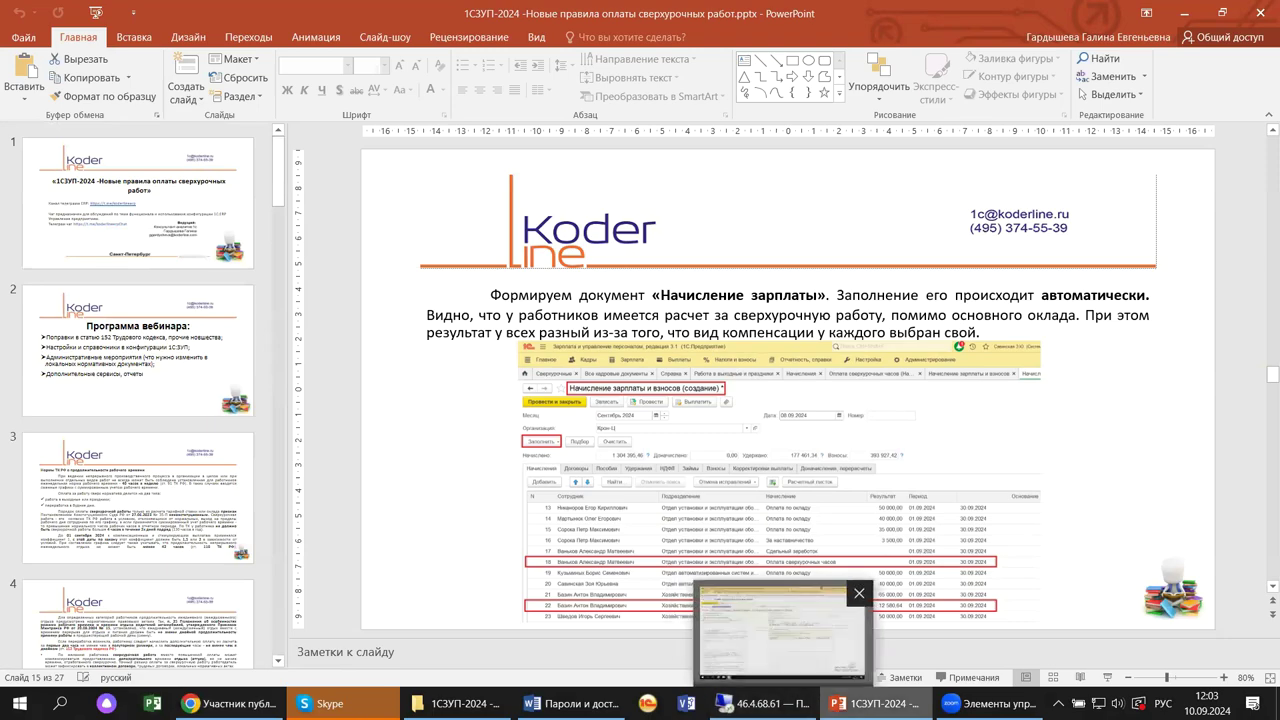
{"action": "left_click", "coordinate": [760, 640]}
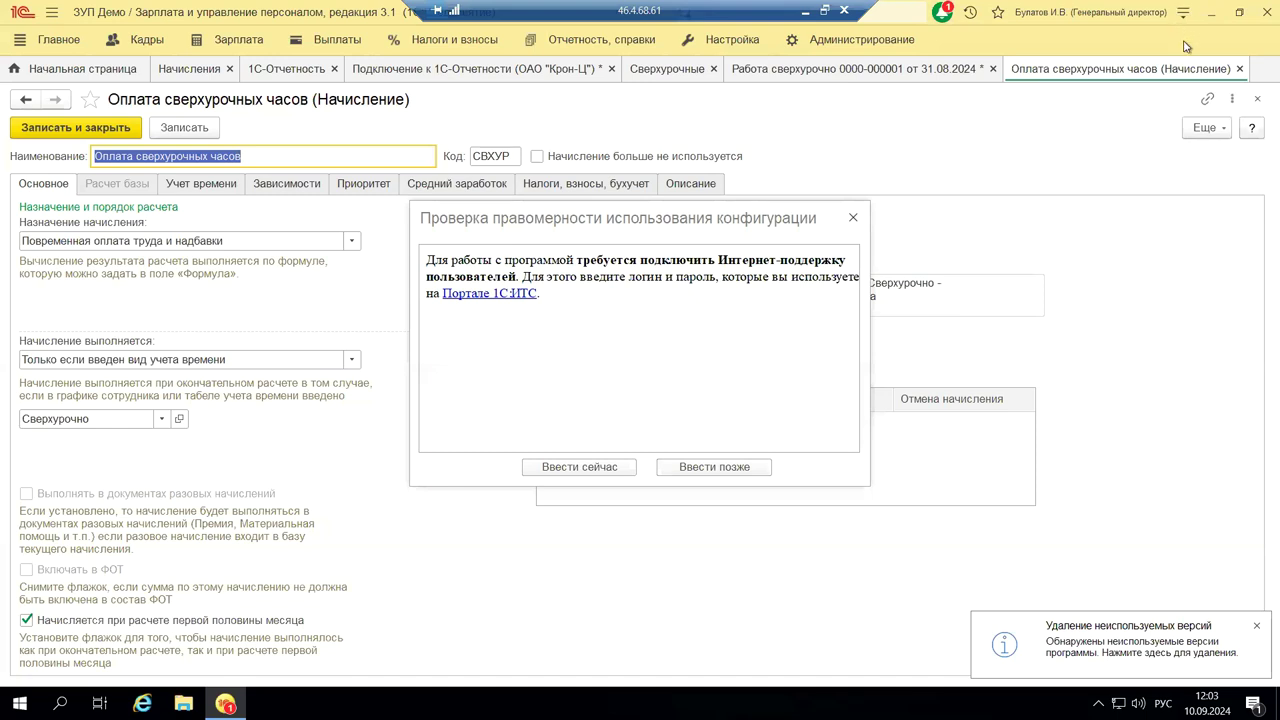
Step: Dismiss the Internet support request, view the platform and configuration version information, and close the Оплата сверхурочных часов accrual
{"action": "left_click", "coordinate": [853, 218]}
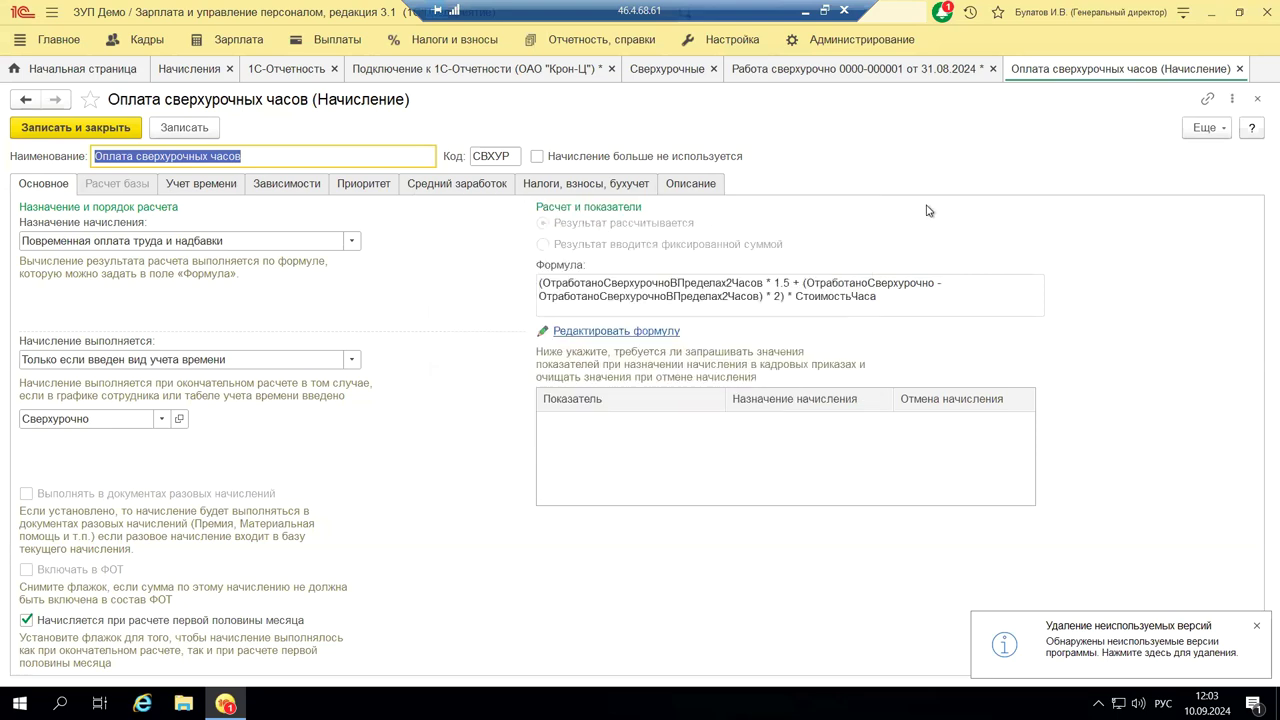
{"action": "left_click", "coordinate": [1186, 13]}
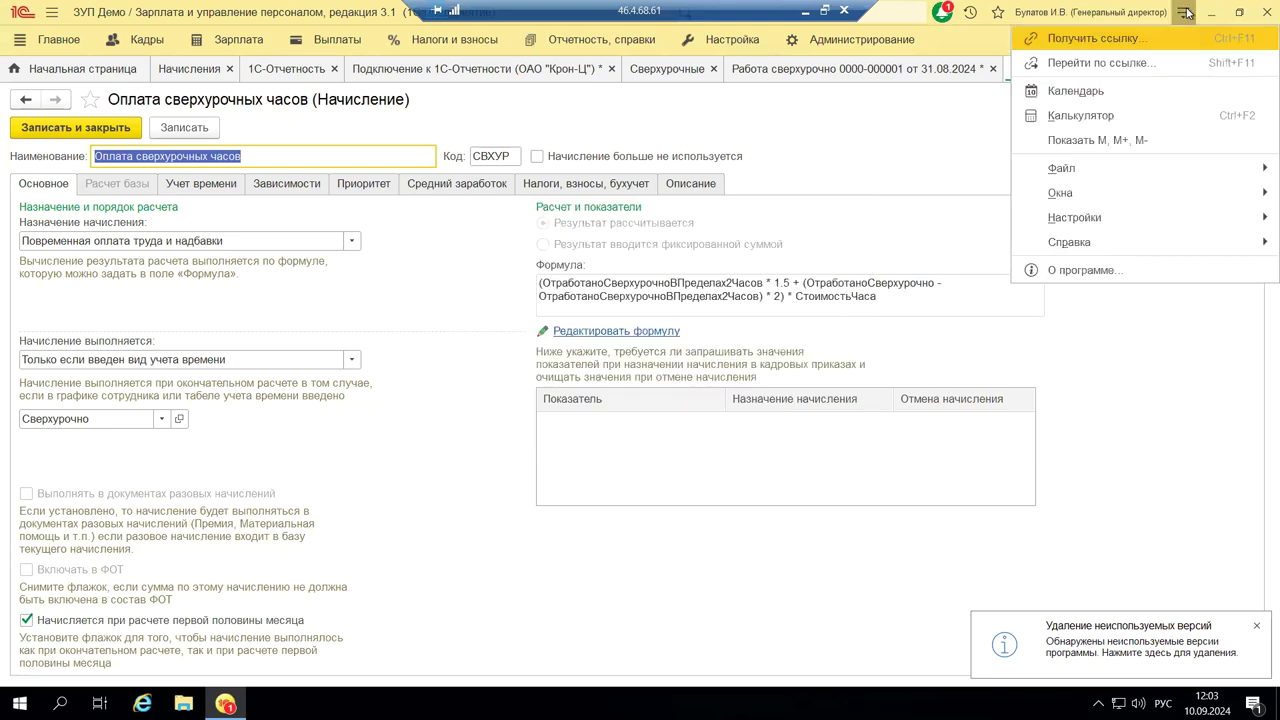
{"action": "left_click", "coordinate": [1064, 274]}
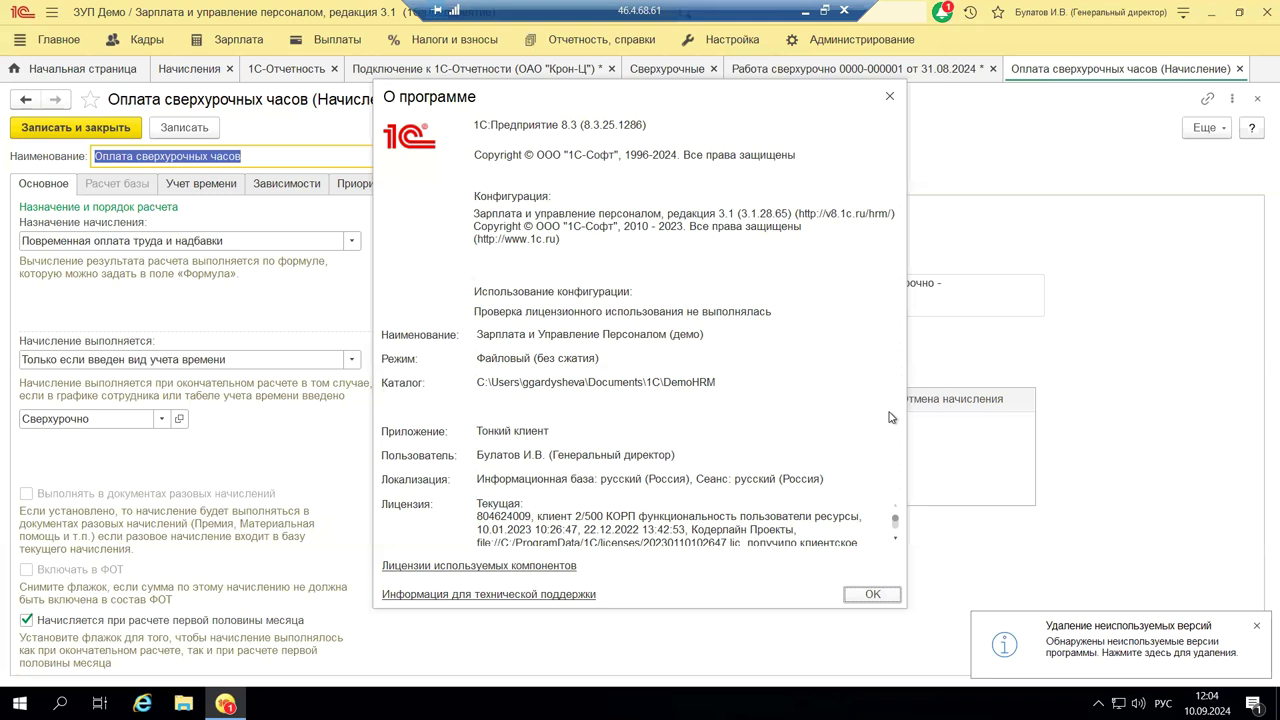
{"action": "left_click", "coordinate": [888, 98]}
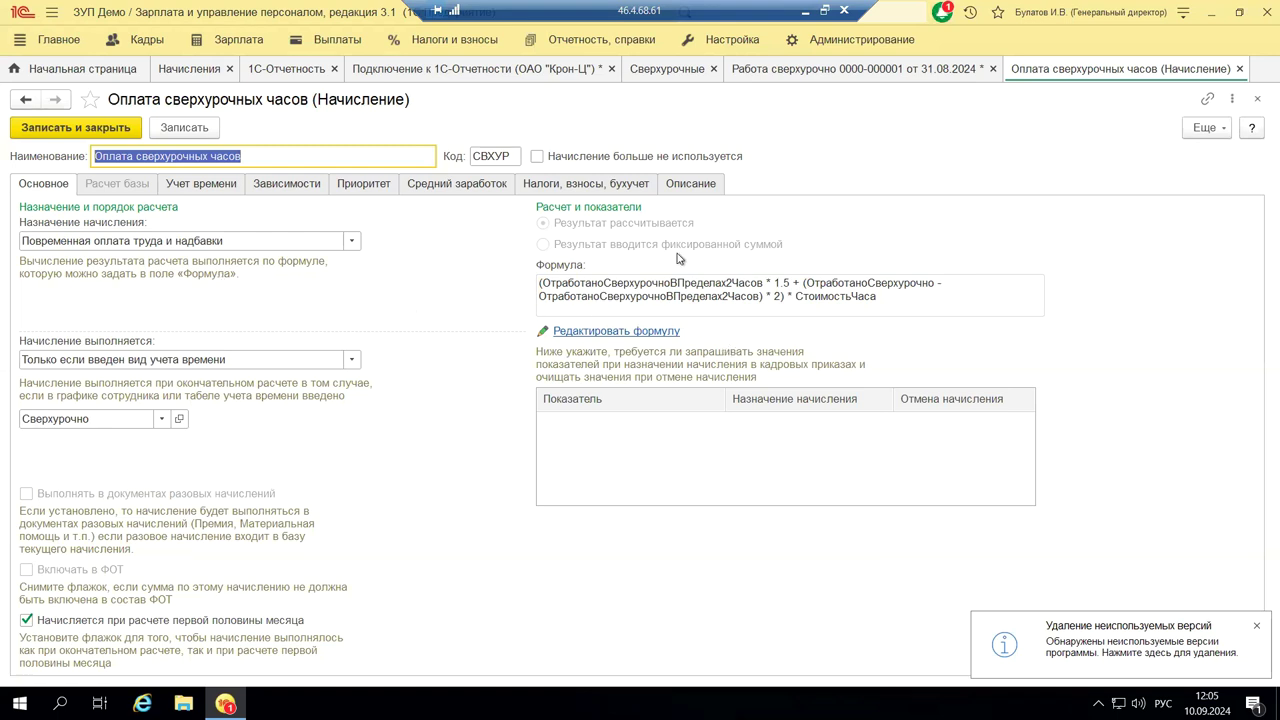
{"action": "left_click", "coordinate": [1258, 101]}
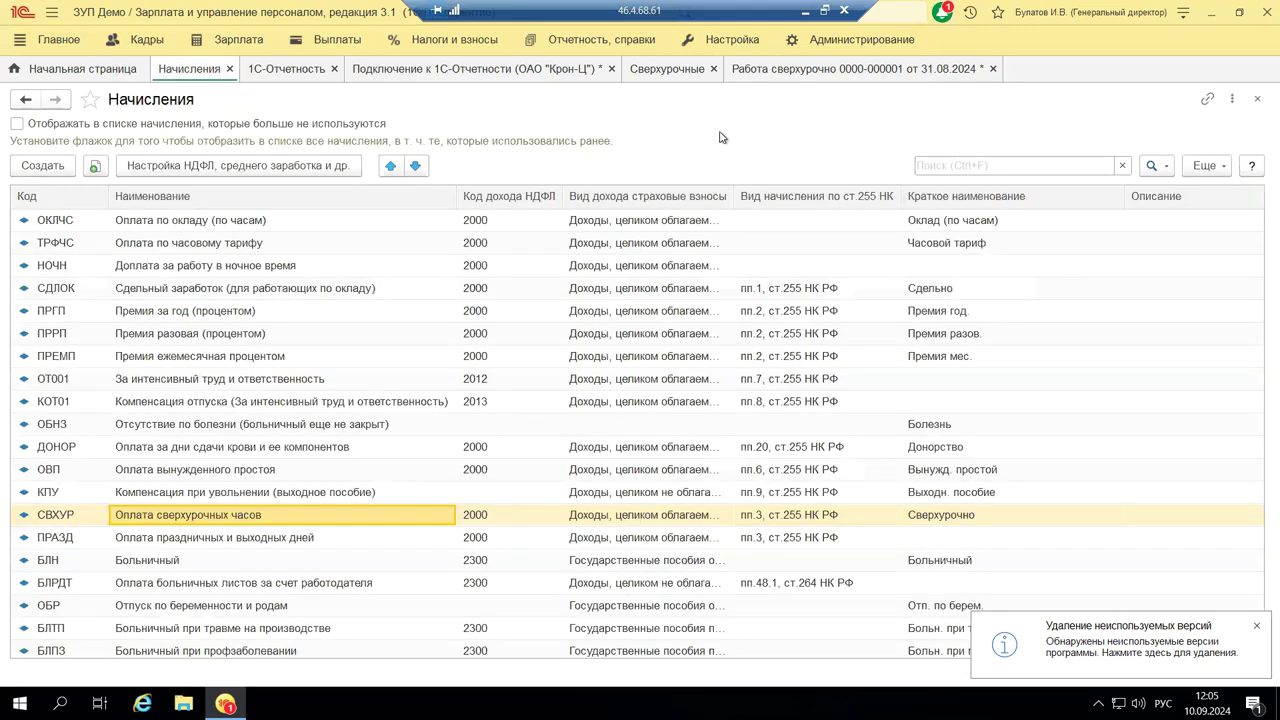
Step: Switch to the PowerPoint presentation and show its title slide, «1СЗУП-2024 -Новые правила оплаты сверхурочных работ»
{"action": "left_click", "coordinate": [802, 12]}
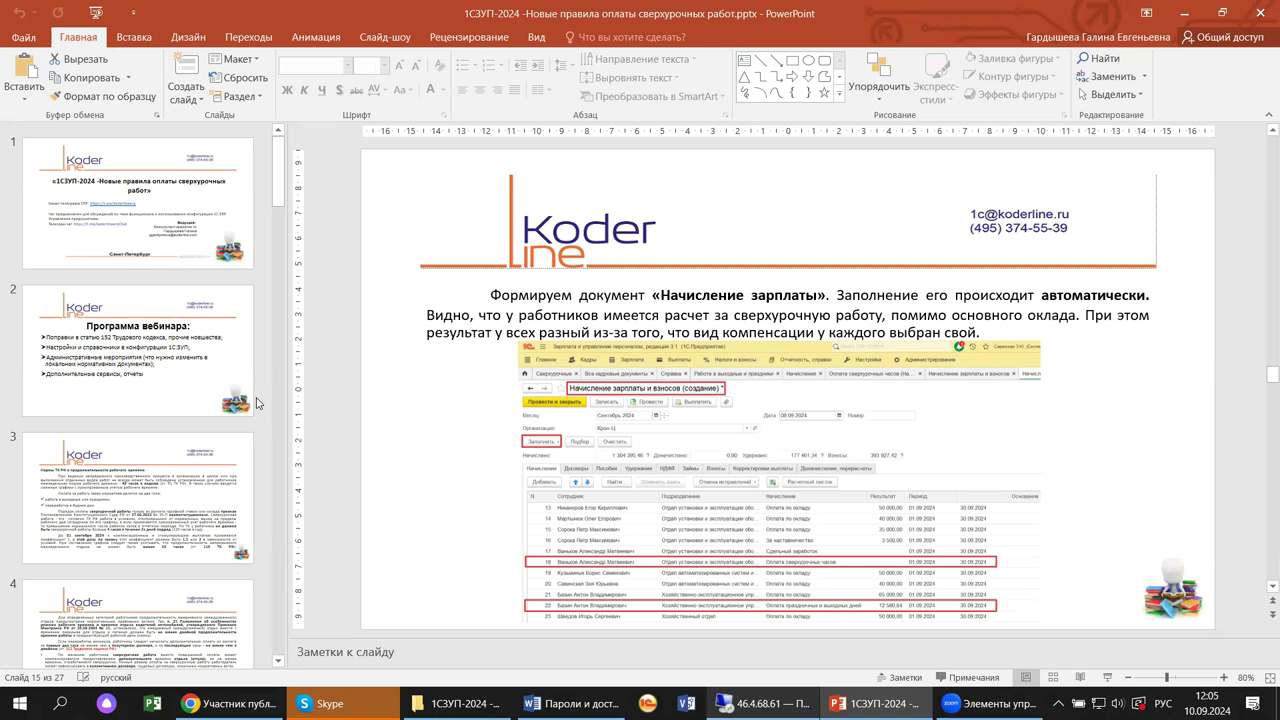
{"action": "mouse_move", "coordinate": [232, 703]}
{"action": "mouse_move", "coordinate": [330, 703]}
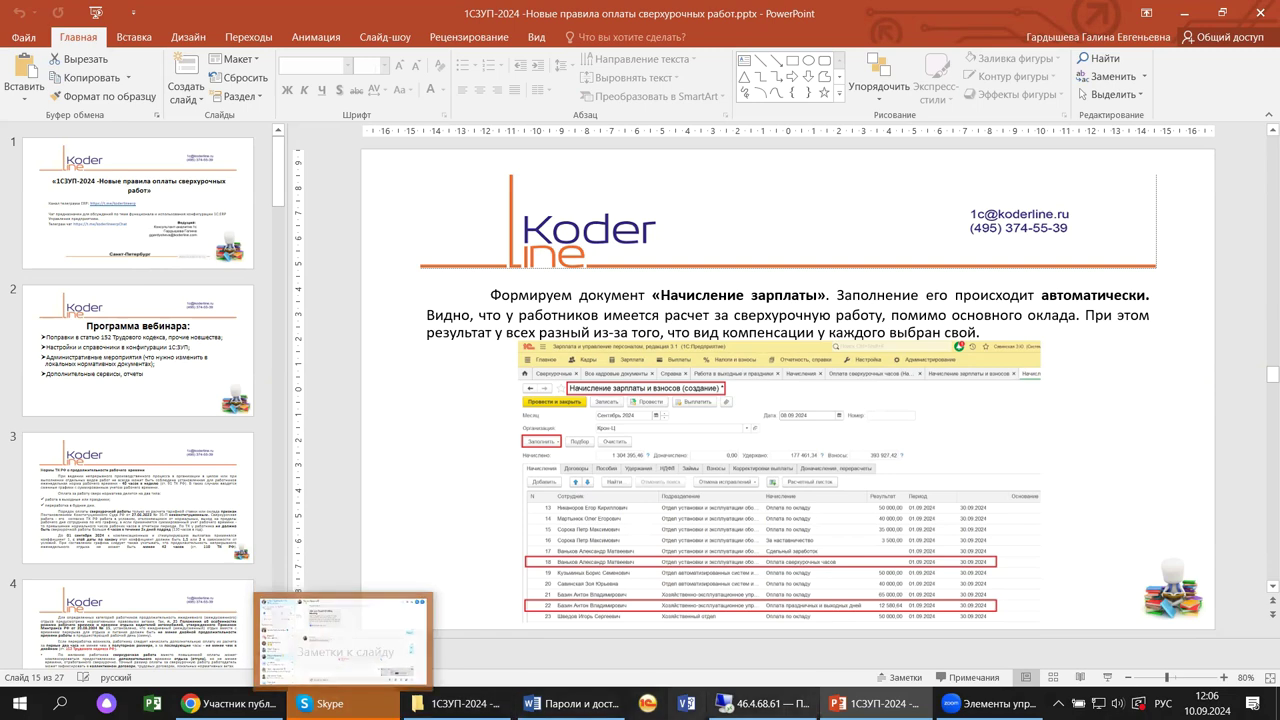
{"action": "mouse_move", "coordinate": [872, 703]}
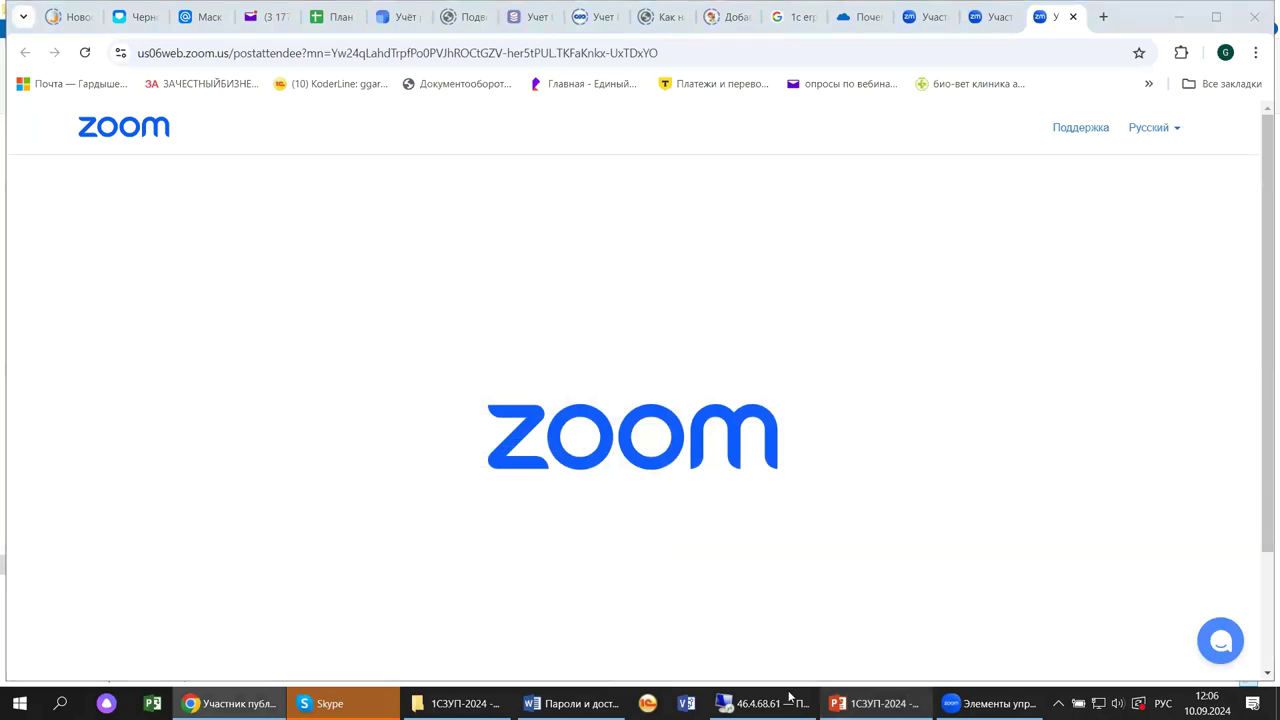
{"action": "left_click", "coordinate": [872, 703]}
{"action": "left_click", "coordinate": [86, 237]}
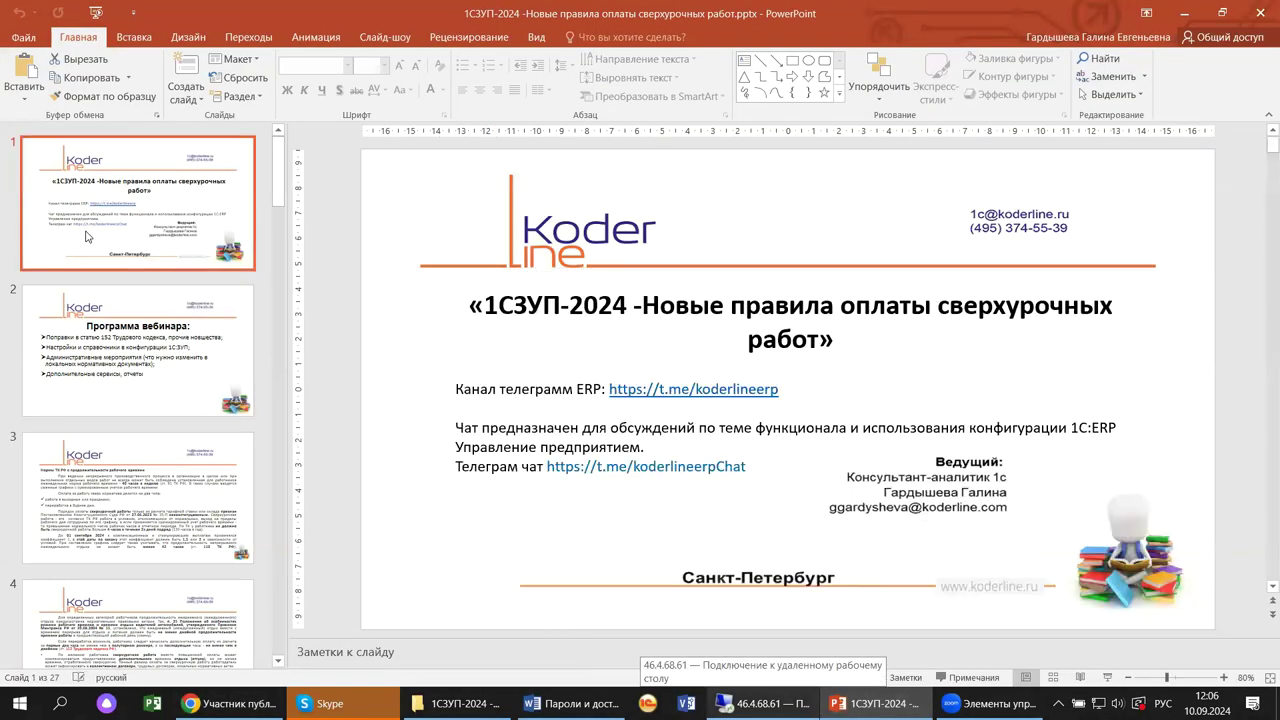